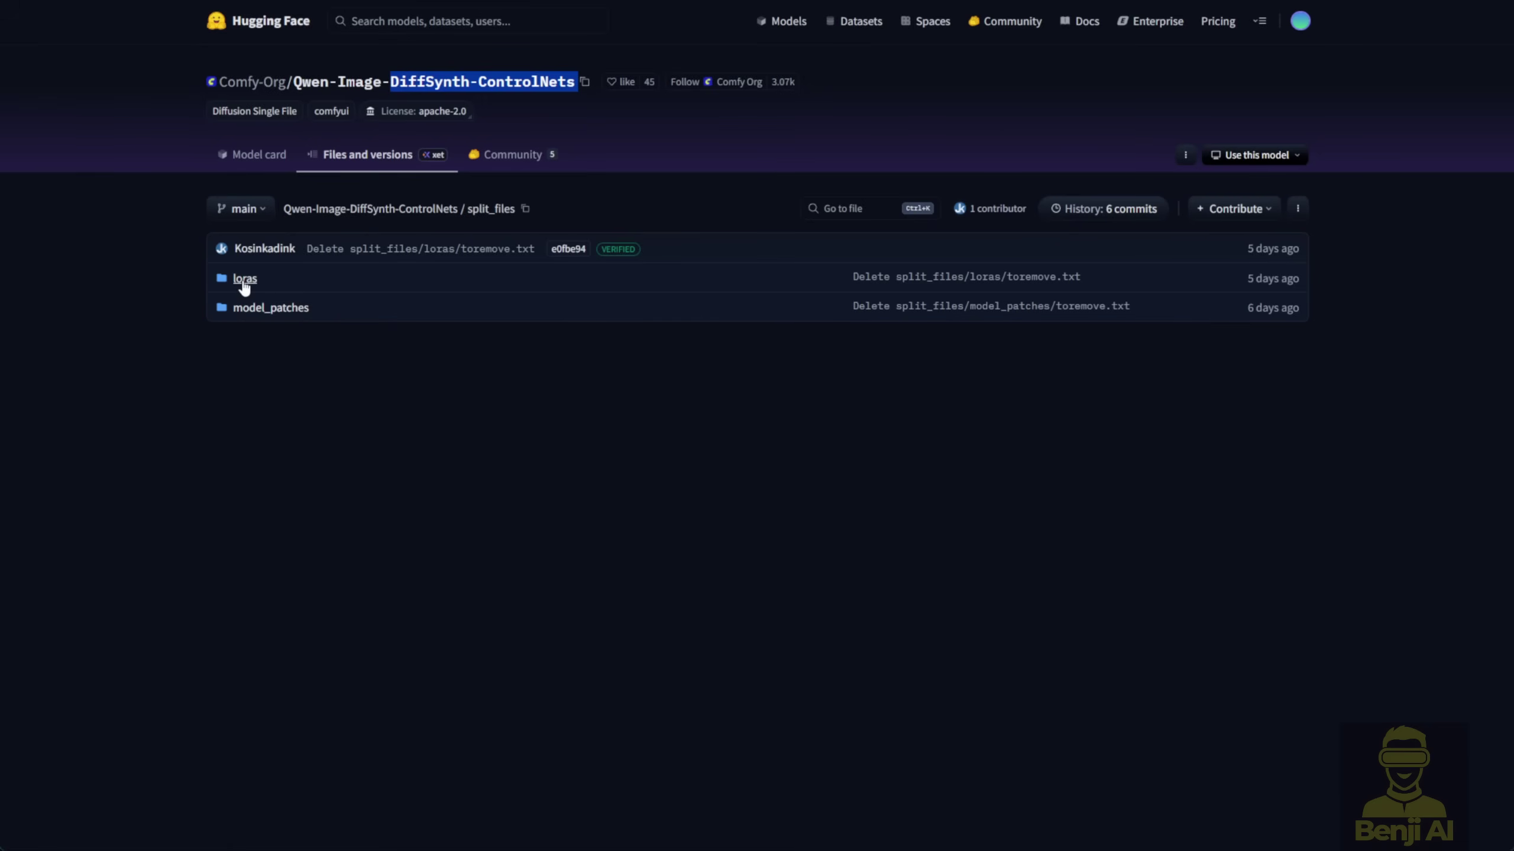
# Step: Open the model_patches folder in the Qwen-Image-DiffSynth-ControlNets repository and highlight the inpaint ControlNet file name
pyautogui.click(243, 283)
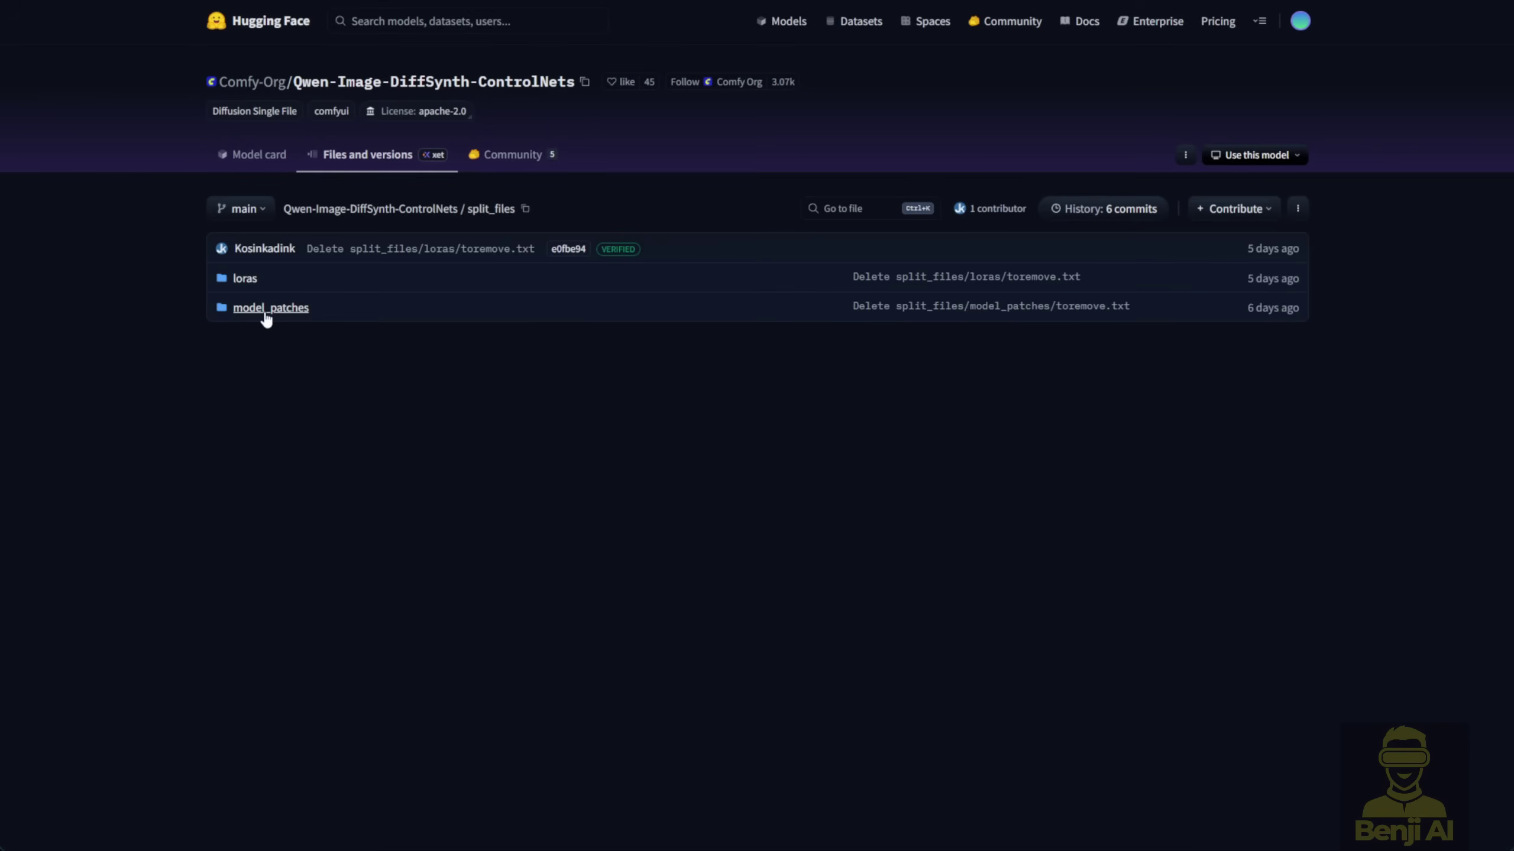
pyautogui.click(243, 316)
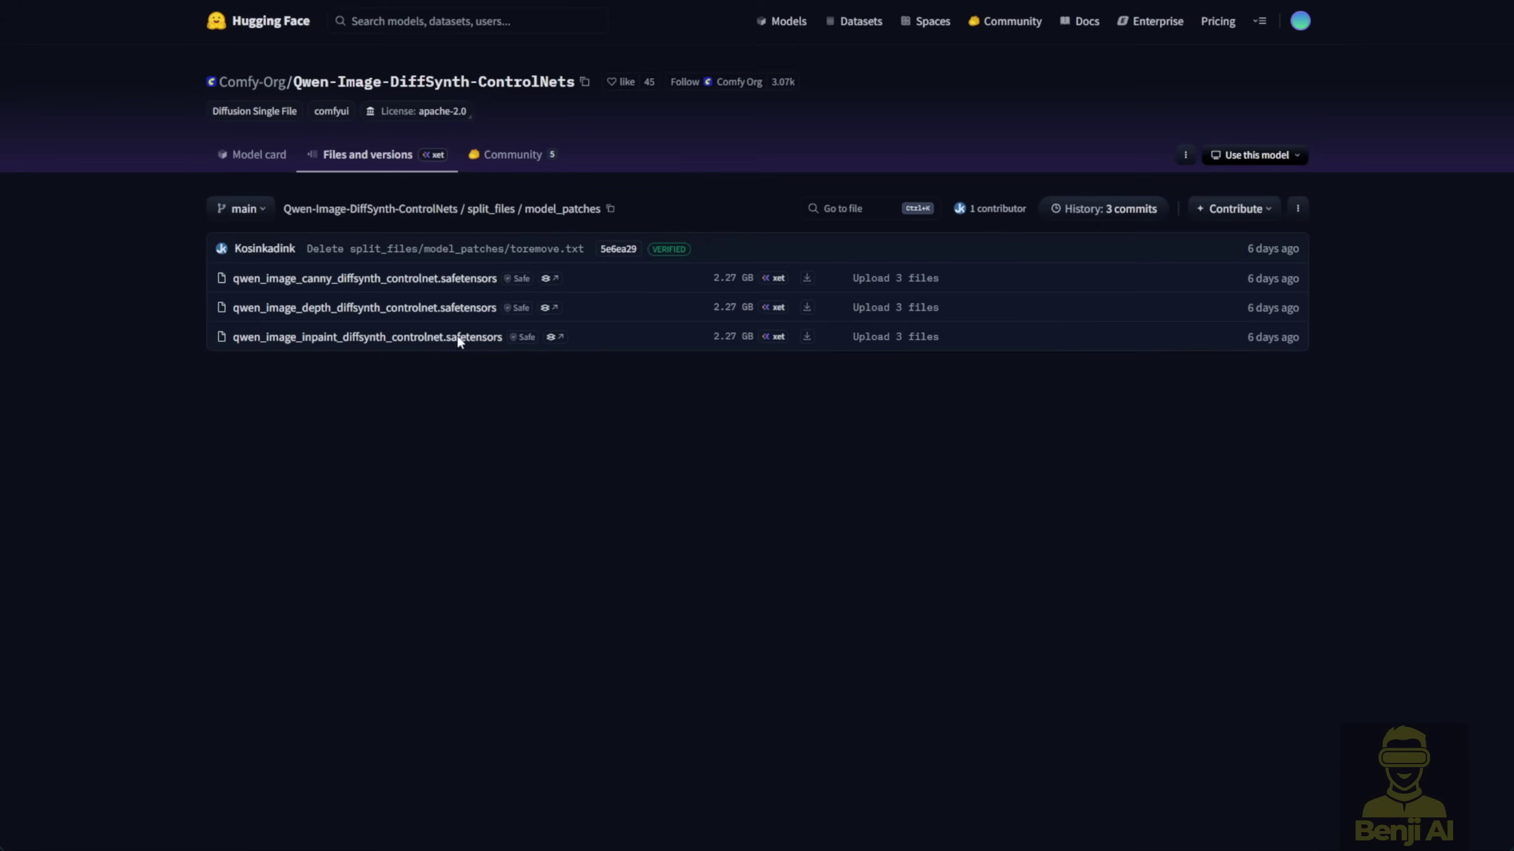
pyautogui.moveTo(599, 338); pyautogui.dragTo(226, 345)
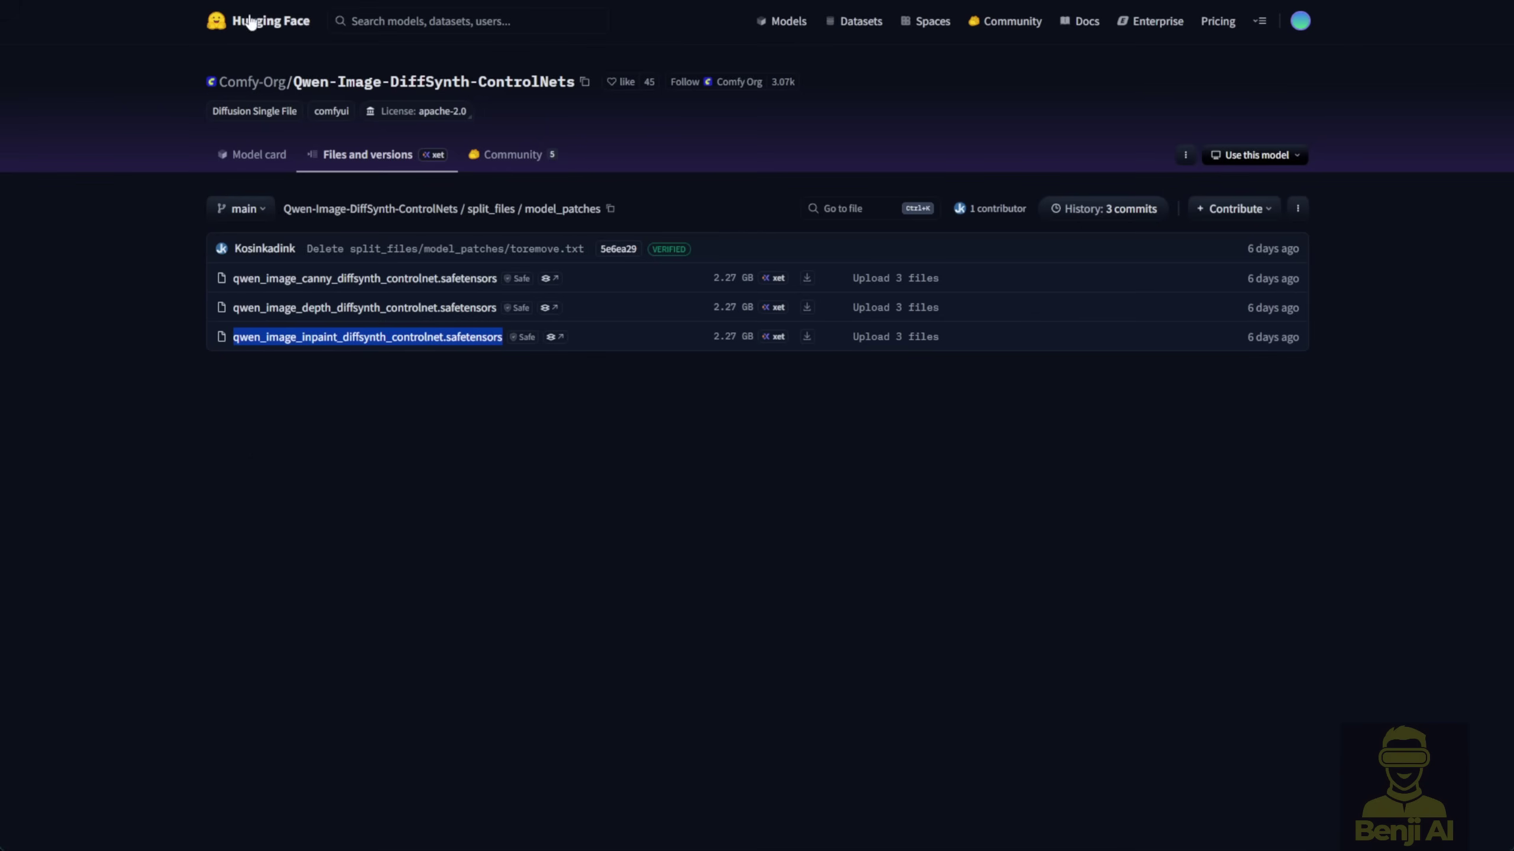
# Step: Open the loras folder and highlight the union DiffSynth LoRA file name, and check its supported control types in the blog post
pyautogui.hotkey('alt', 'Left')
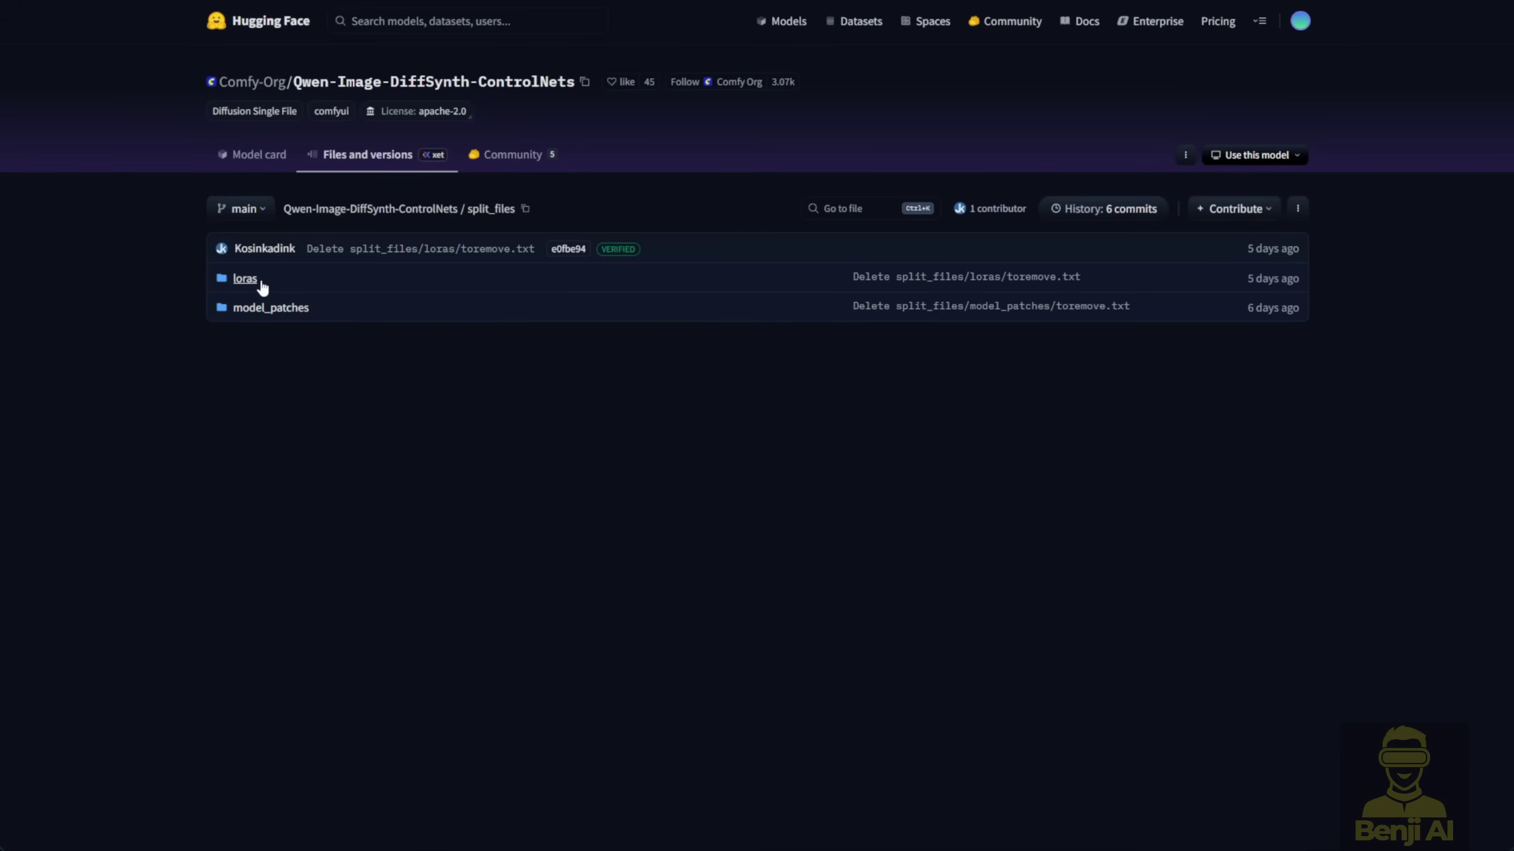
pyautogui.click(244, 280)
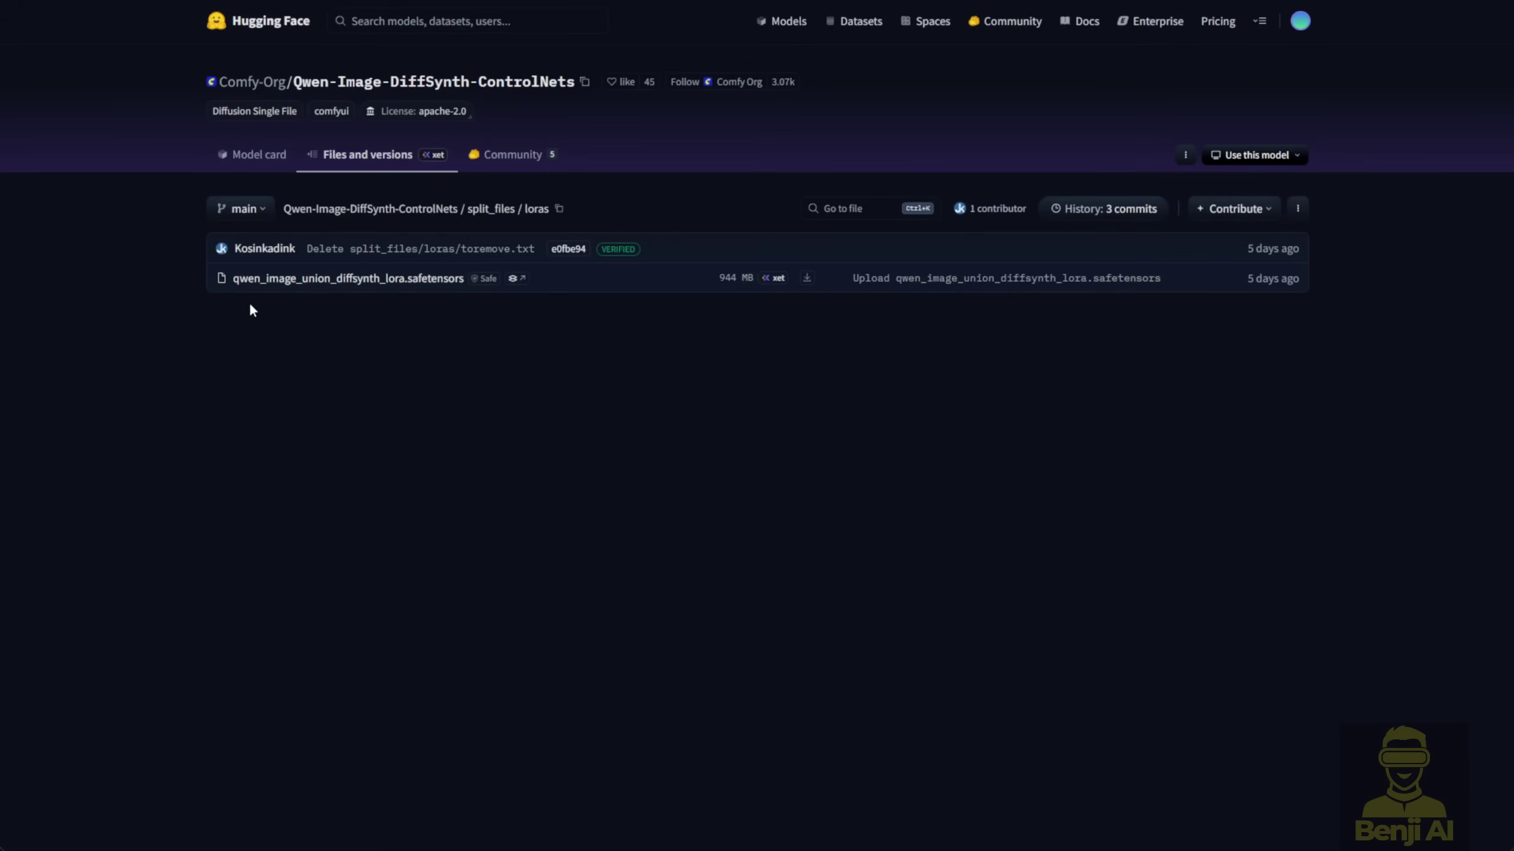
pyautogui.moveTo(463, 278); pyautogui.dragTo(231, 278)
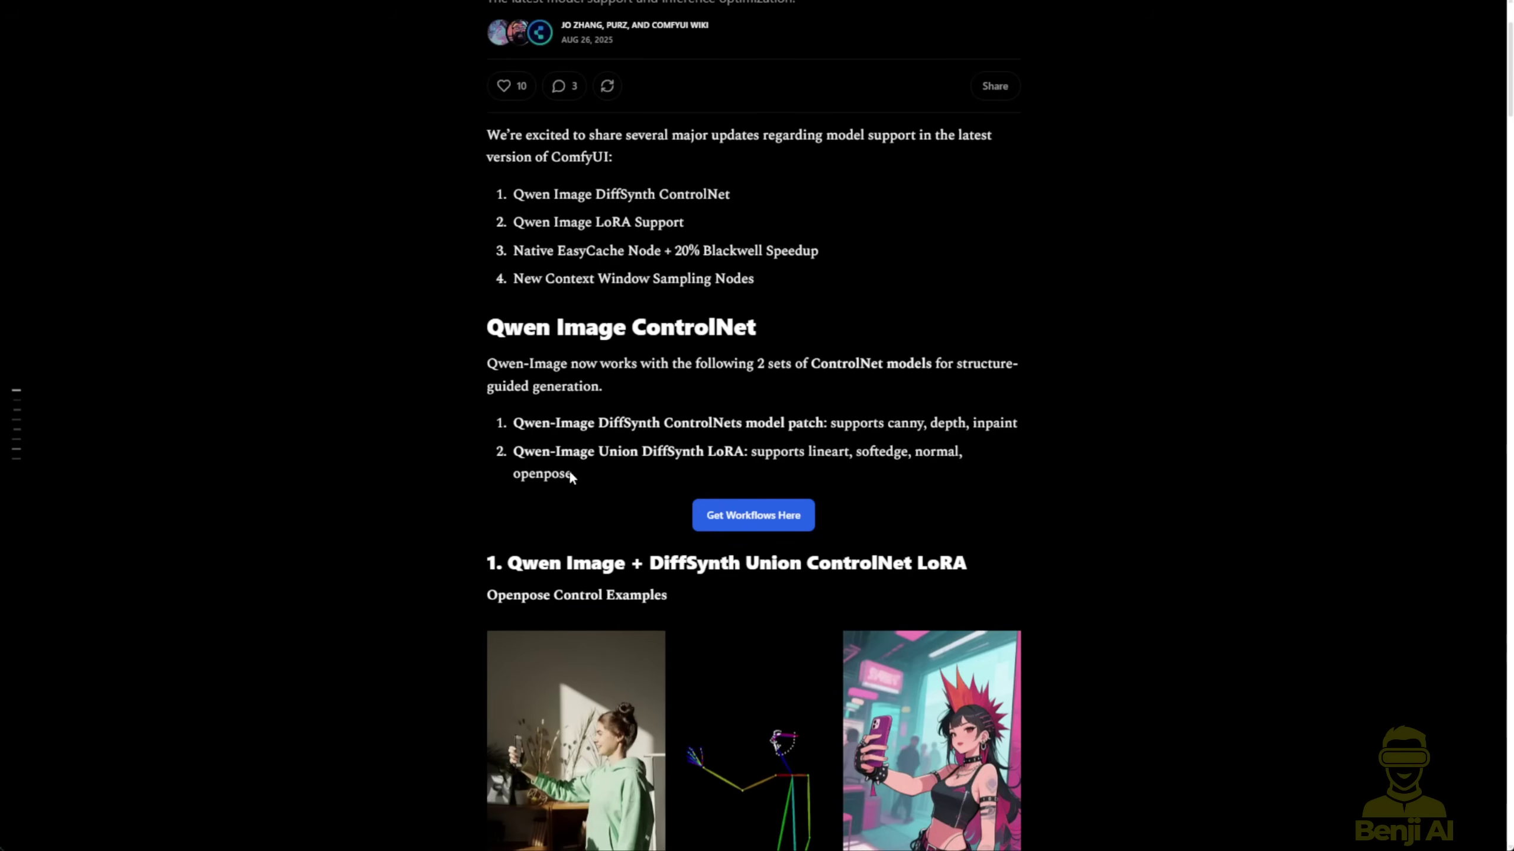
pyautogui.doubleClick(546, 477)
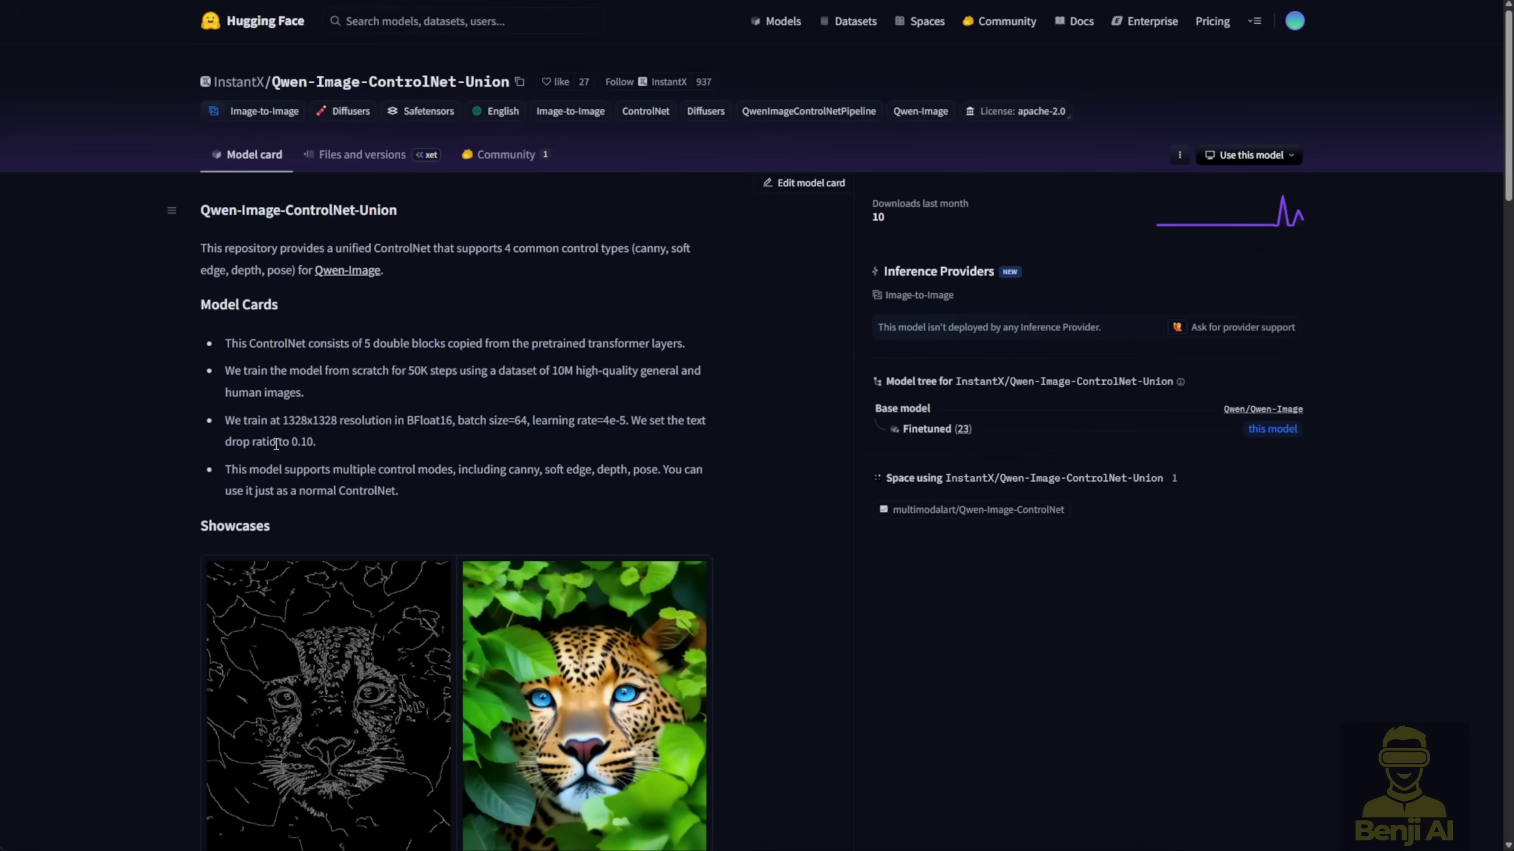
# Step: Read the InstantX Qwen-Image-ControlNet-Union model card, examining the training resolution, control modes and showcase images
pyautogui.click(280, 421)
pyautogui.scroll(-1, 273, 435)
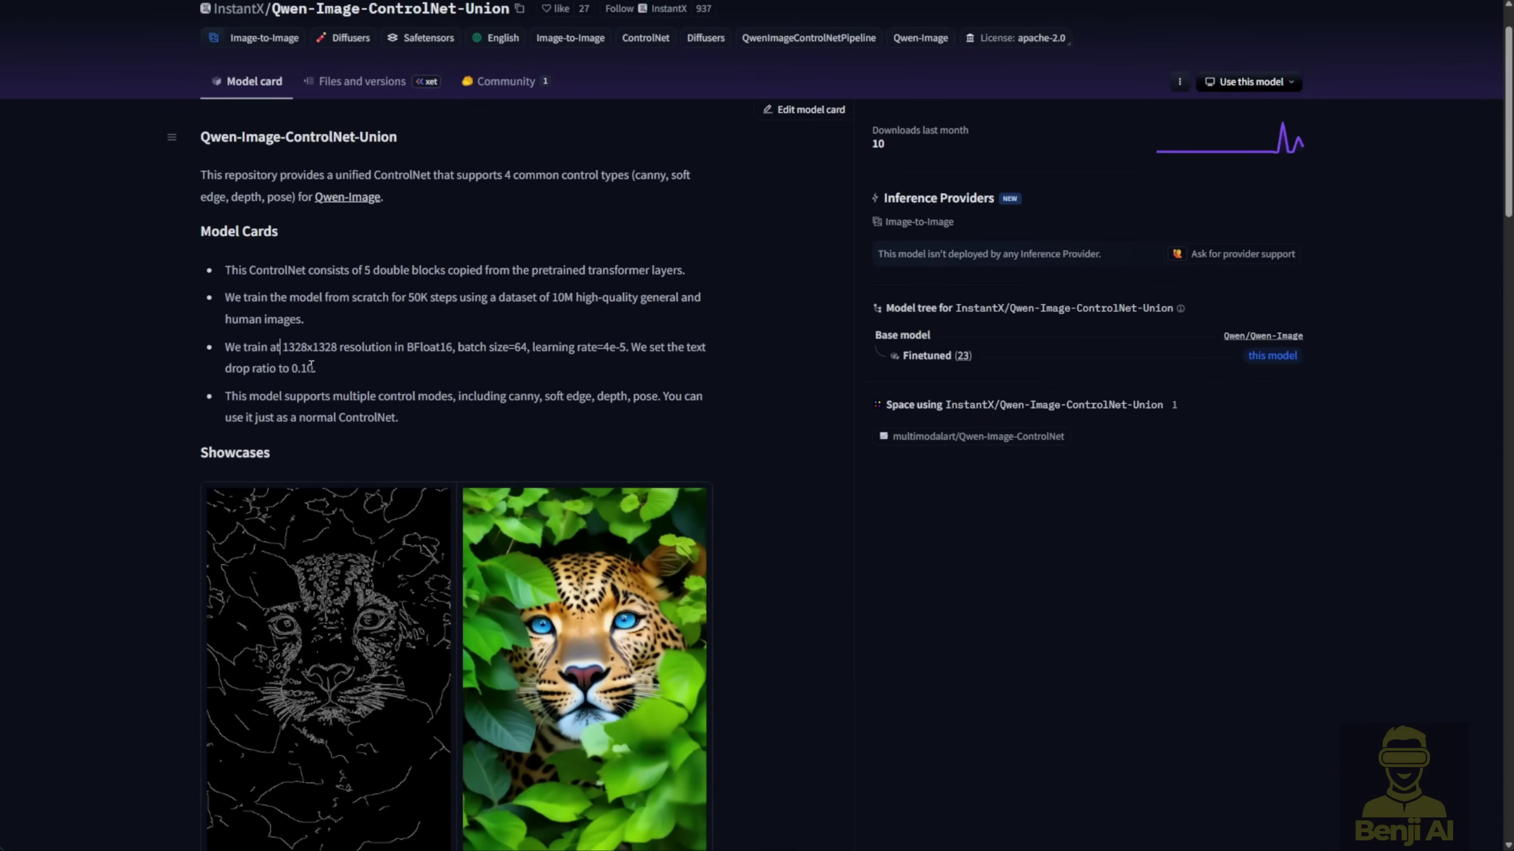
pyautogui.doubleClick(289, 346)
pyautogui.scroll(-6, 370, 389)
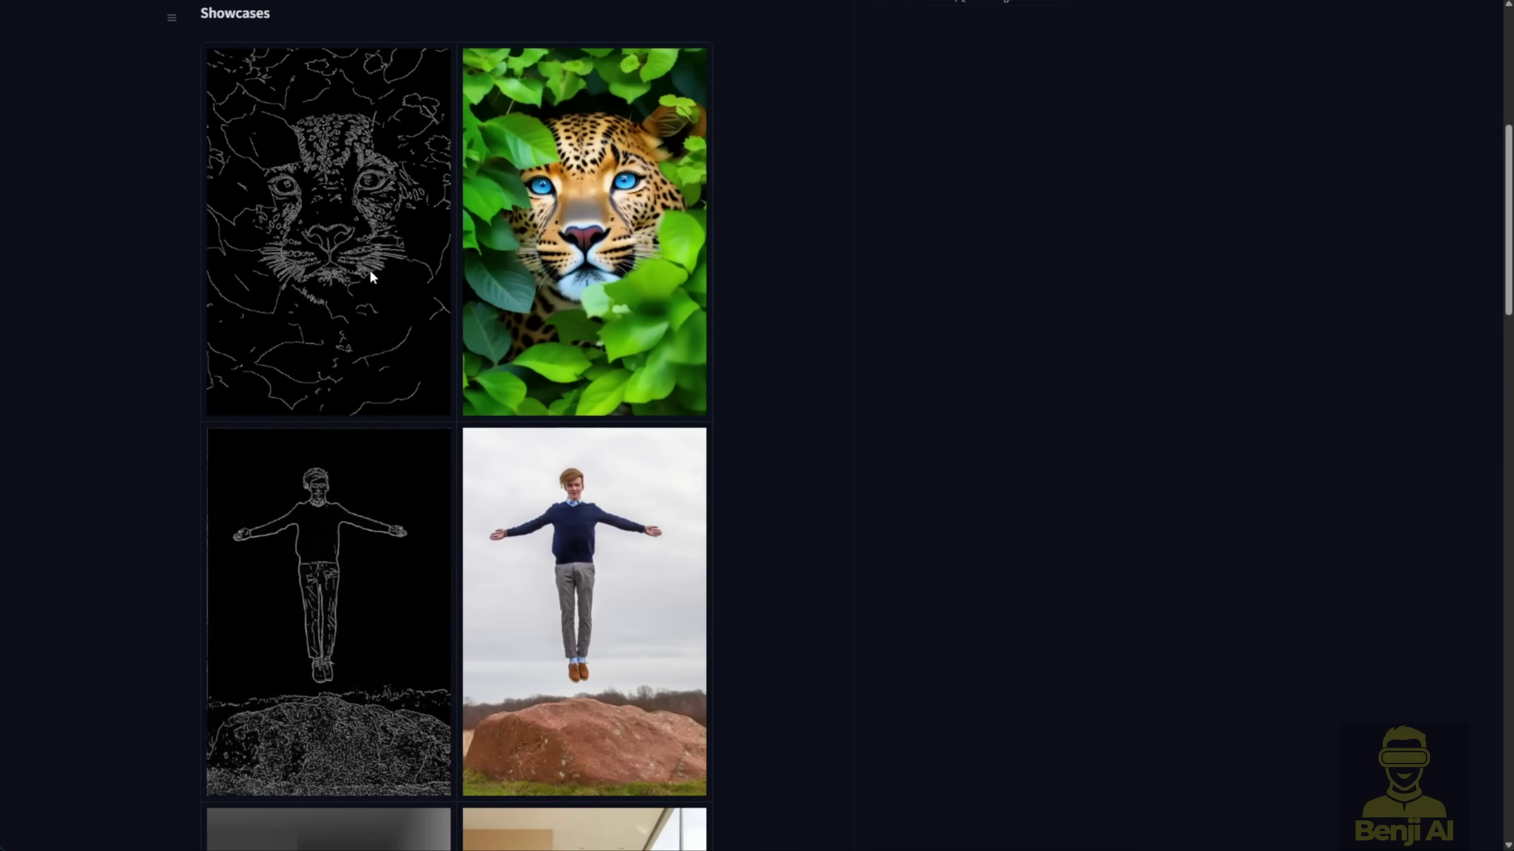
pyautogui.scroll(-7, 563, 347)
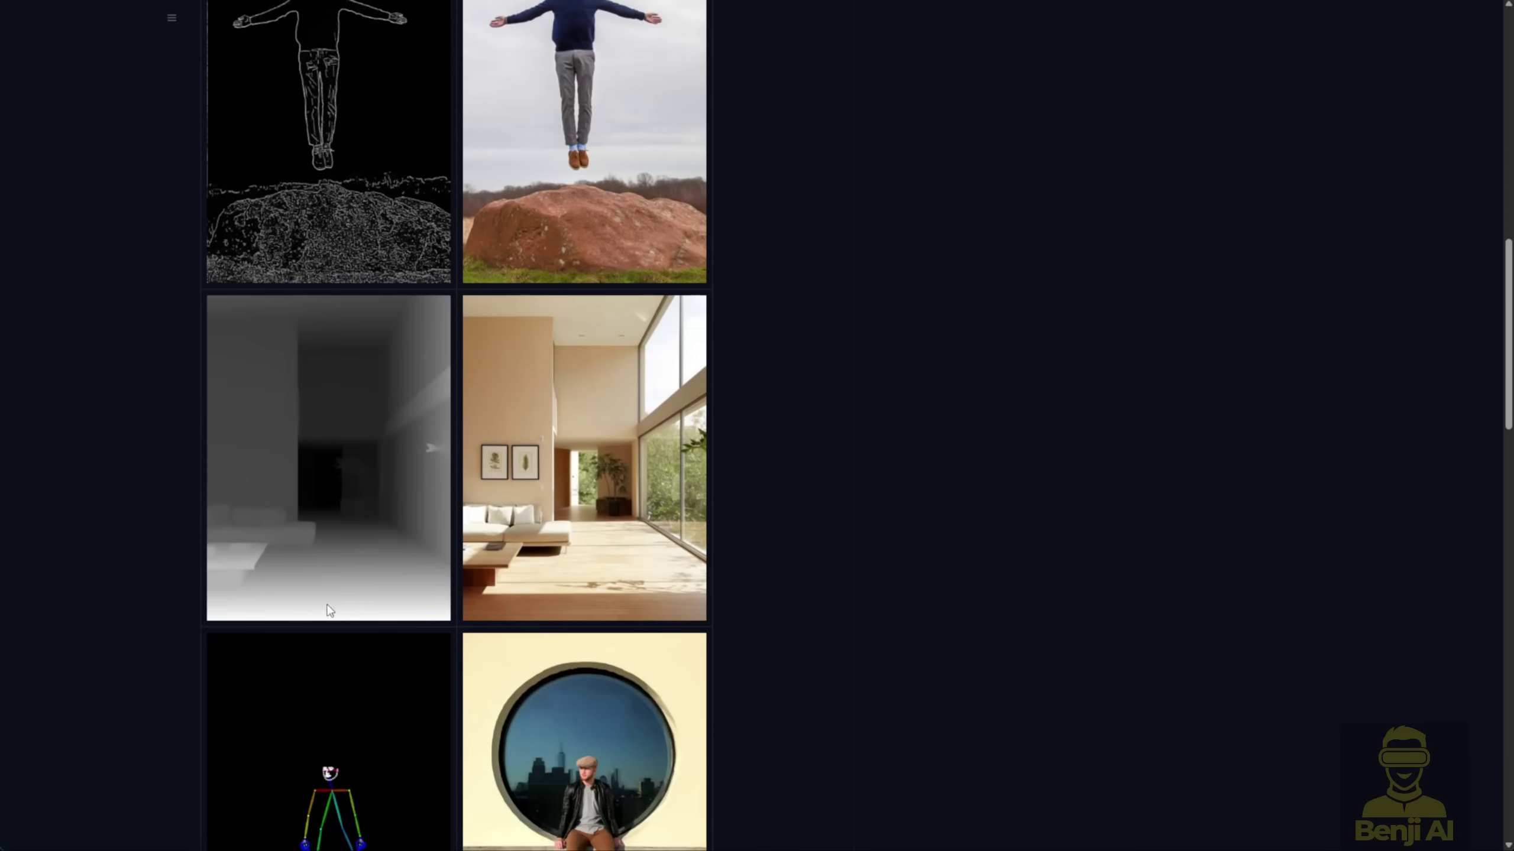
pyautogui.scroll(-2, 298, 464)
pyautogui.scroll(-2, 309, 469)
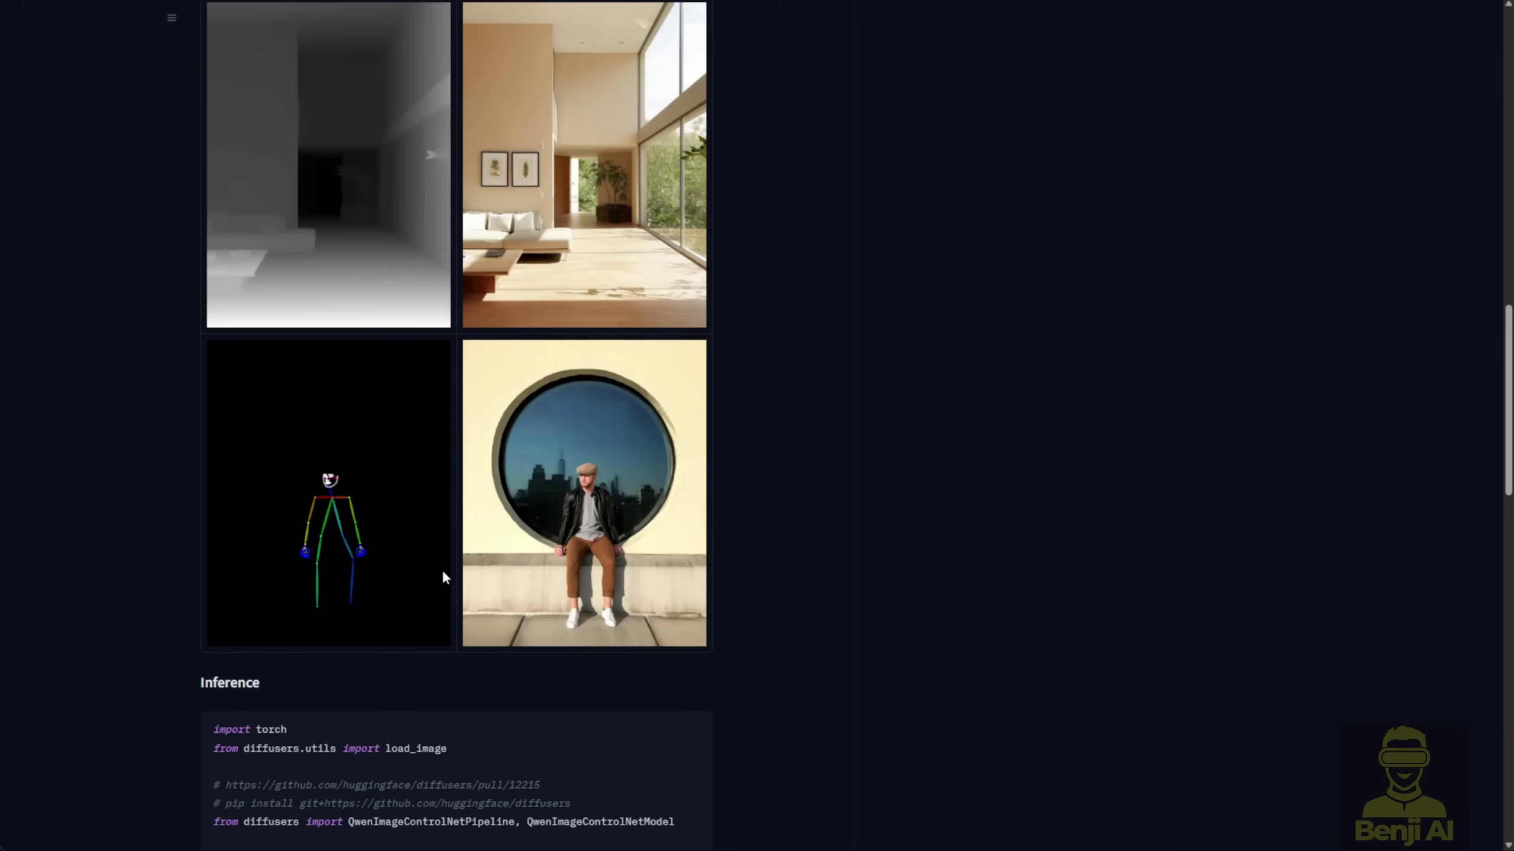
pyautogui.scroll(12, 834, 596)
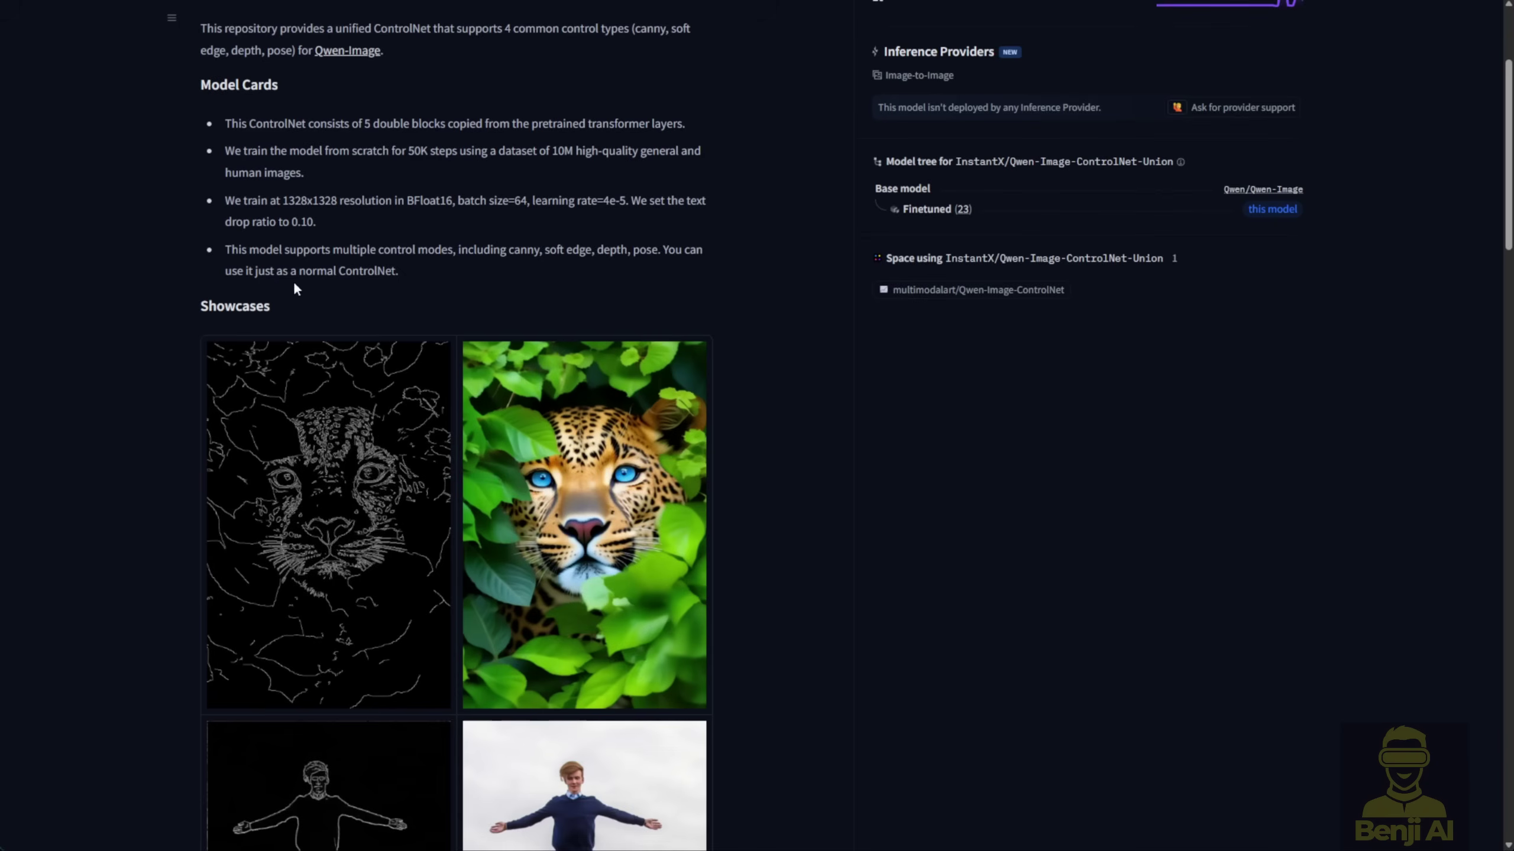
pyautogui.scroll(3, 386, 344)
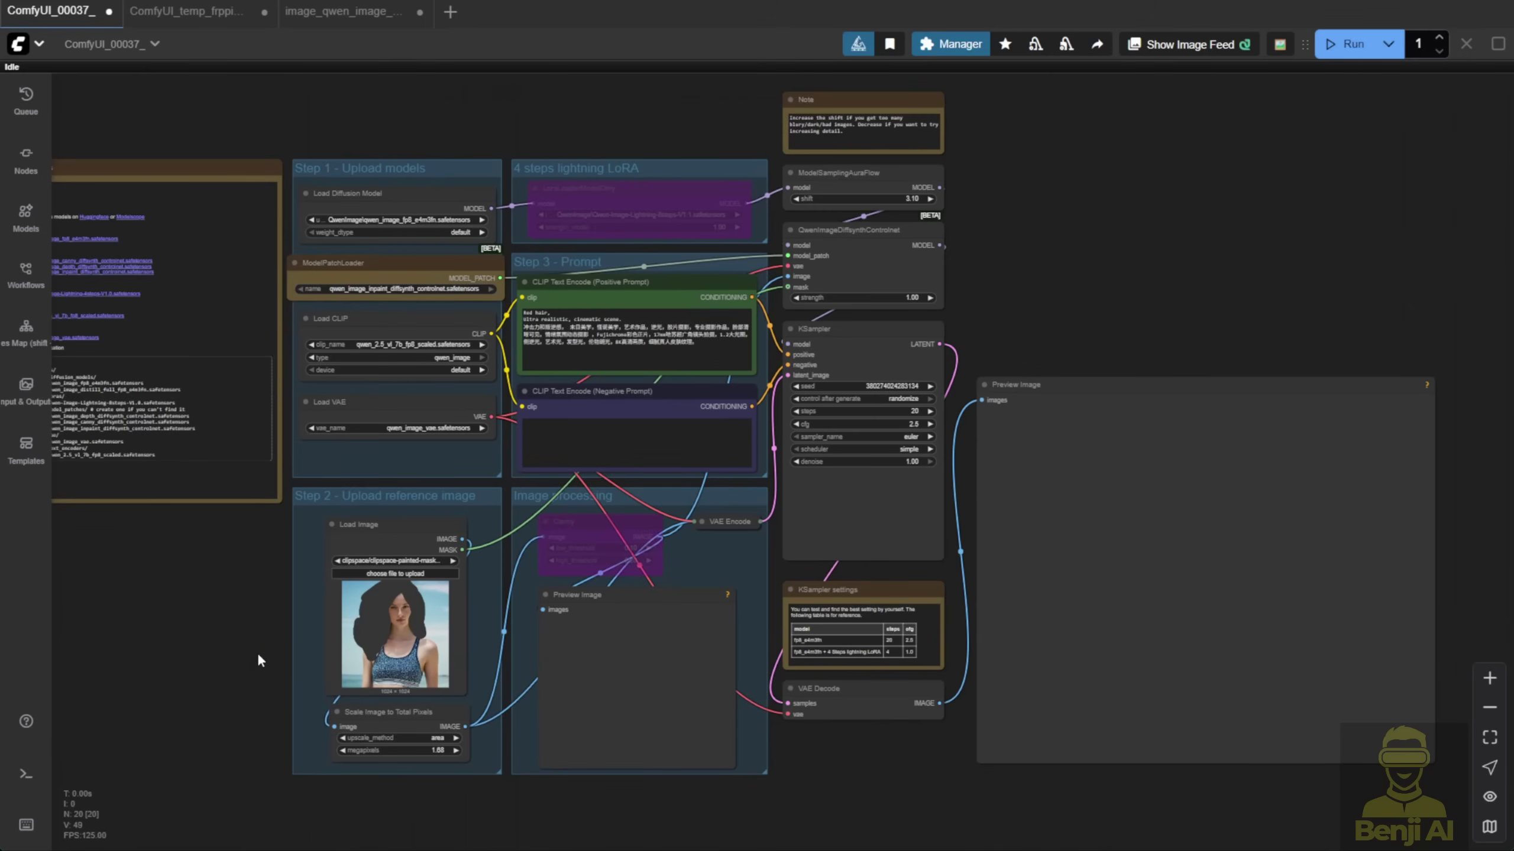
# Step: Open the image_qwen_image_union_control_lora workflow and examine its LoRA loader, prompt and depth preprocessing nodes
pyautogui.moveTo(205, 17)
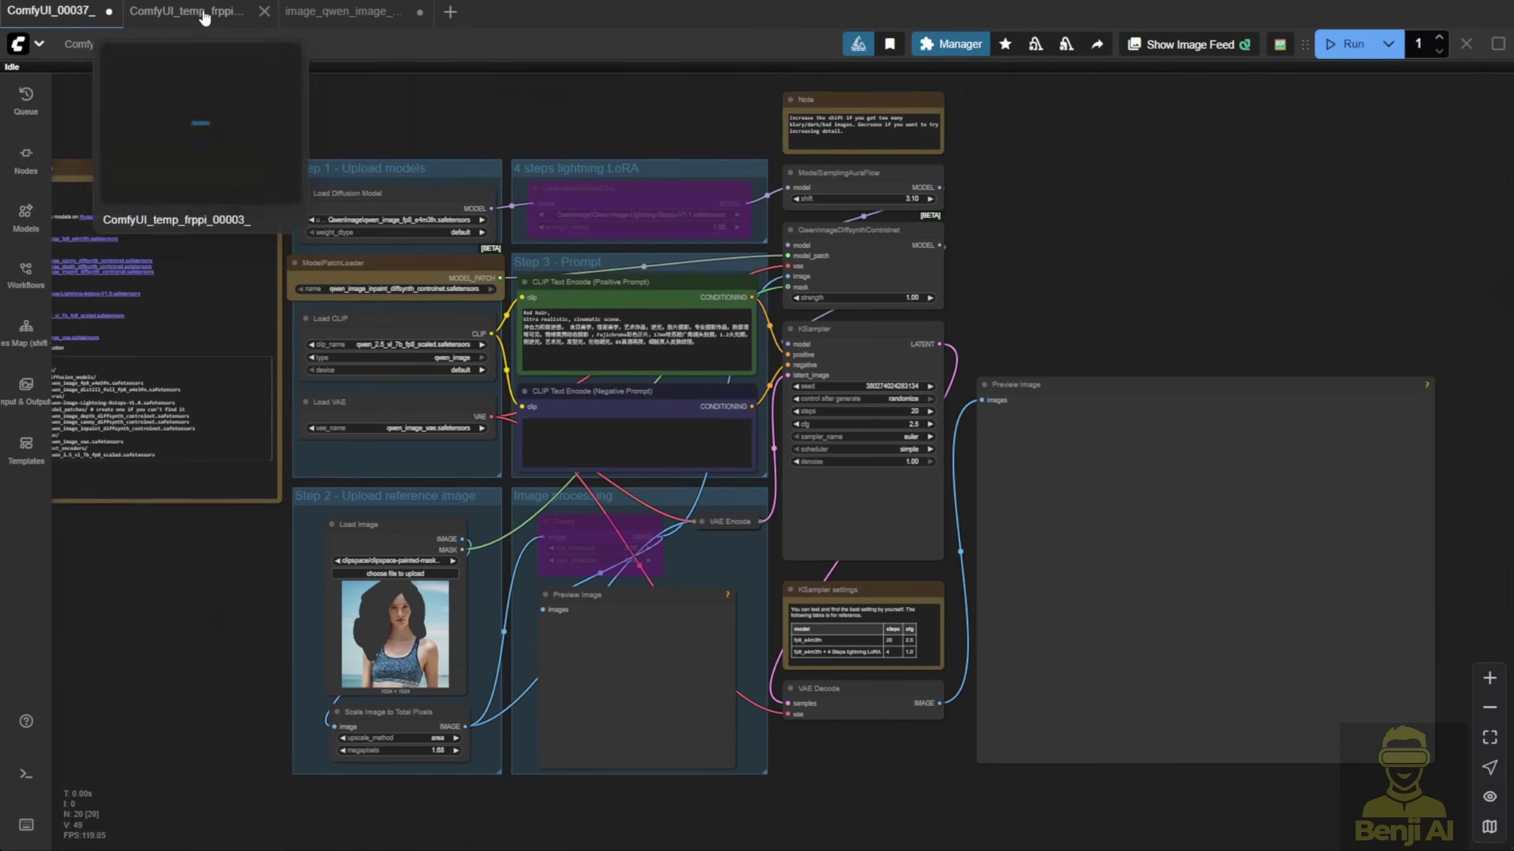
pyautogui.click(344, 11)
pyautogui.scroll(-3, 337, 362)
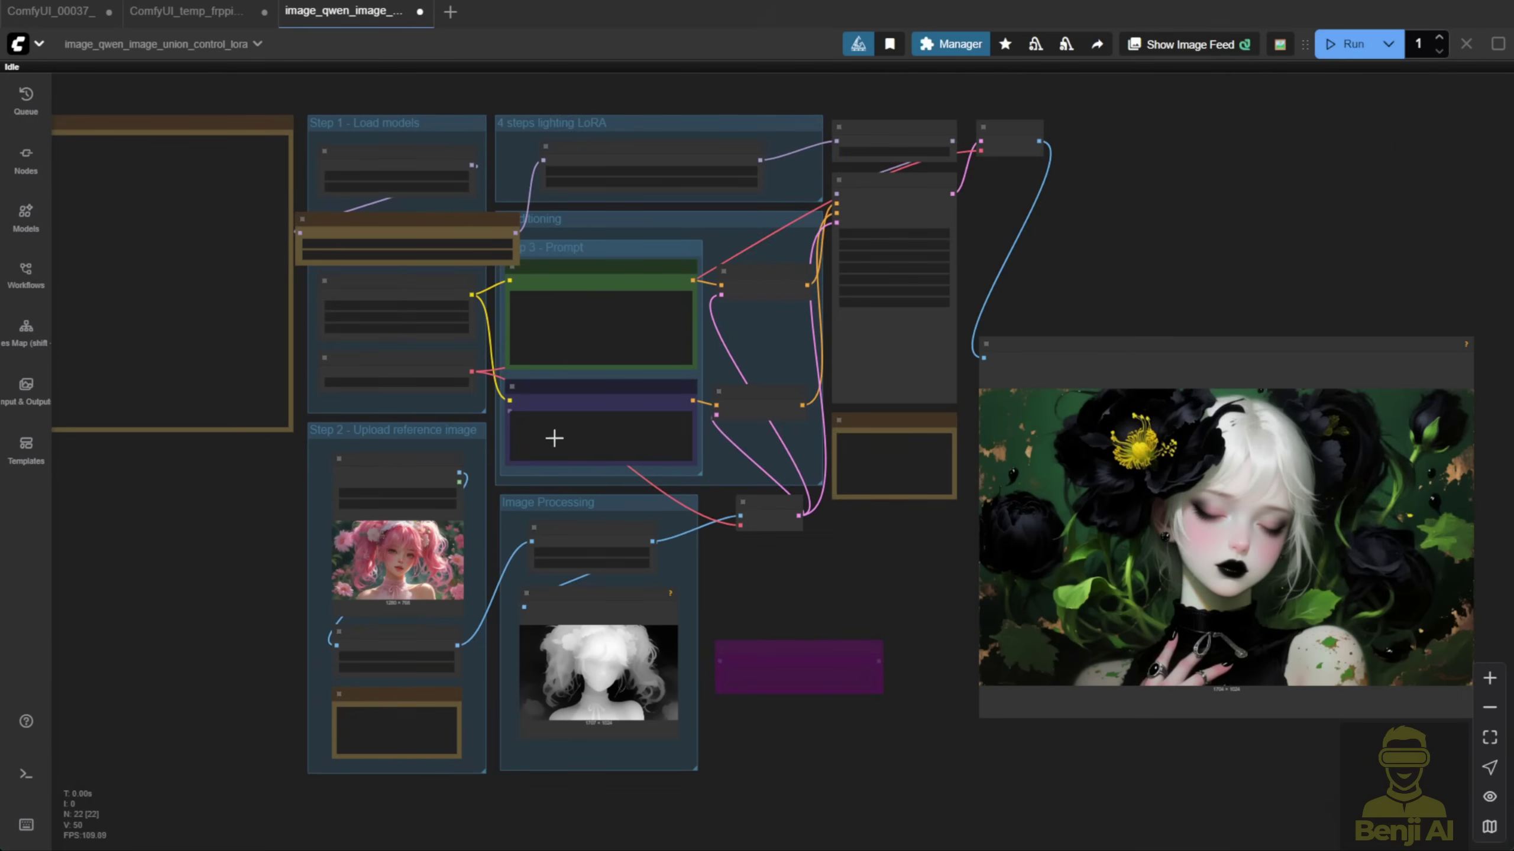
pyautogui.scroll(3, 530, 301)
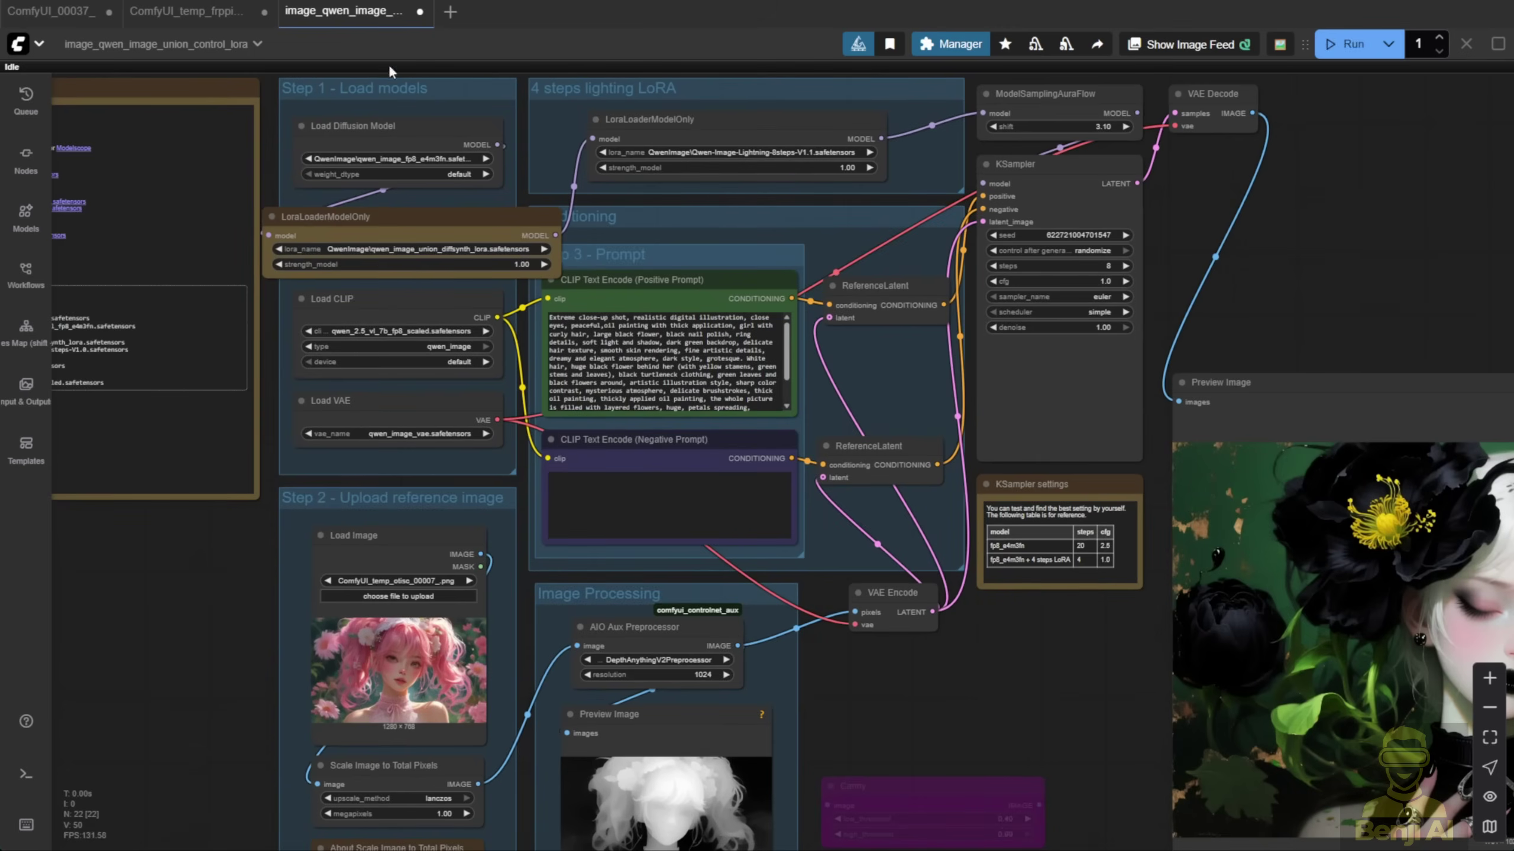
# Step: Switch to the ComfyUI_00037_ inpainting workflow and inspect the ModelPatchLoader node
pyautogui.click(51, 12)
pyautogui.scroll(5, 323, 273)
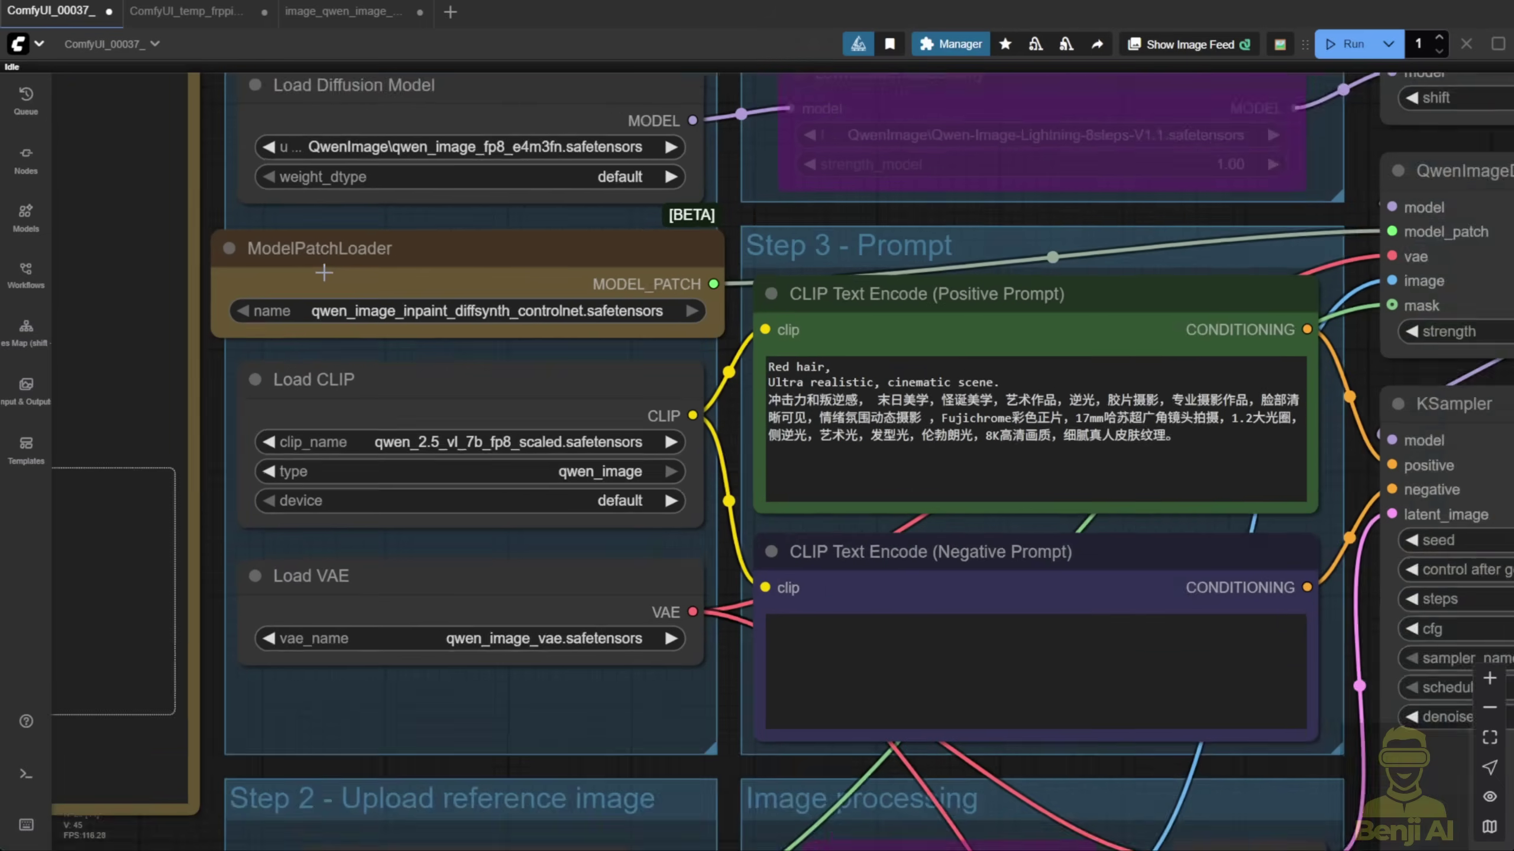
pyautogui.scroll(1, 323, 272)
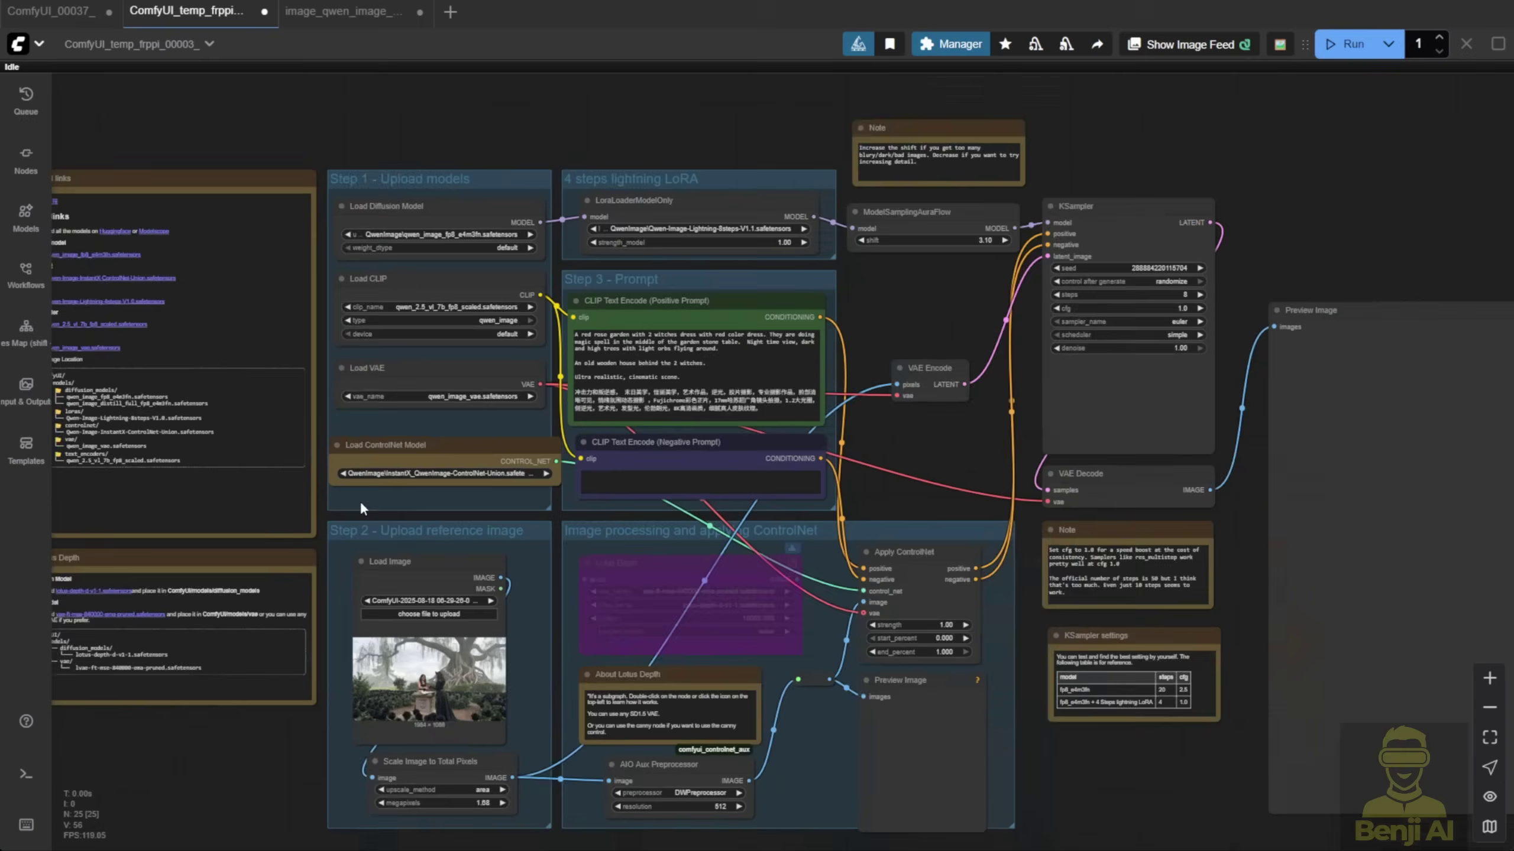
# Step: In the InstantX ControlNet workflow, inspect the Load ControlNet Model node and reposition Apply ControlNet between the prompt encoders and the KSampler
pyautogui.scroll(8, 360, 500)
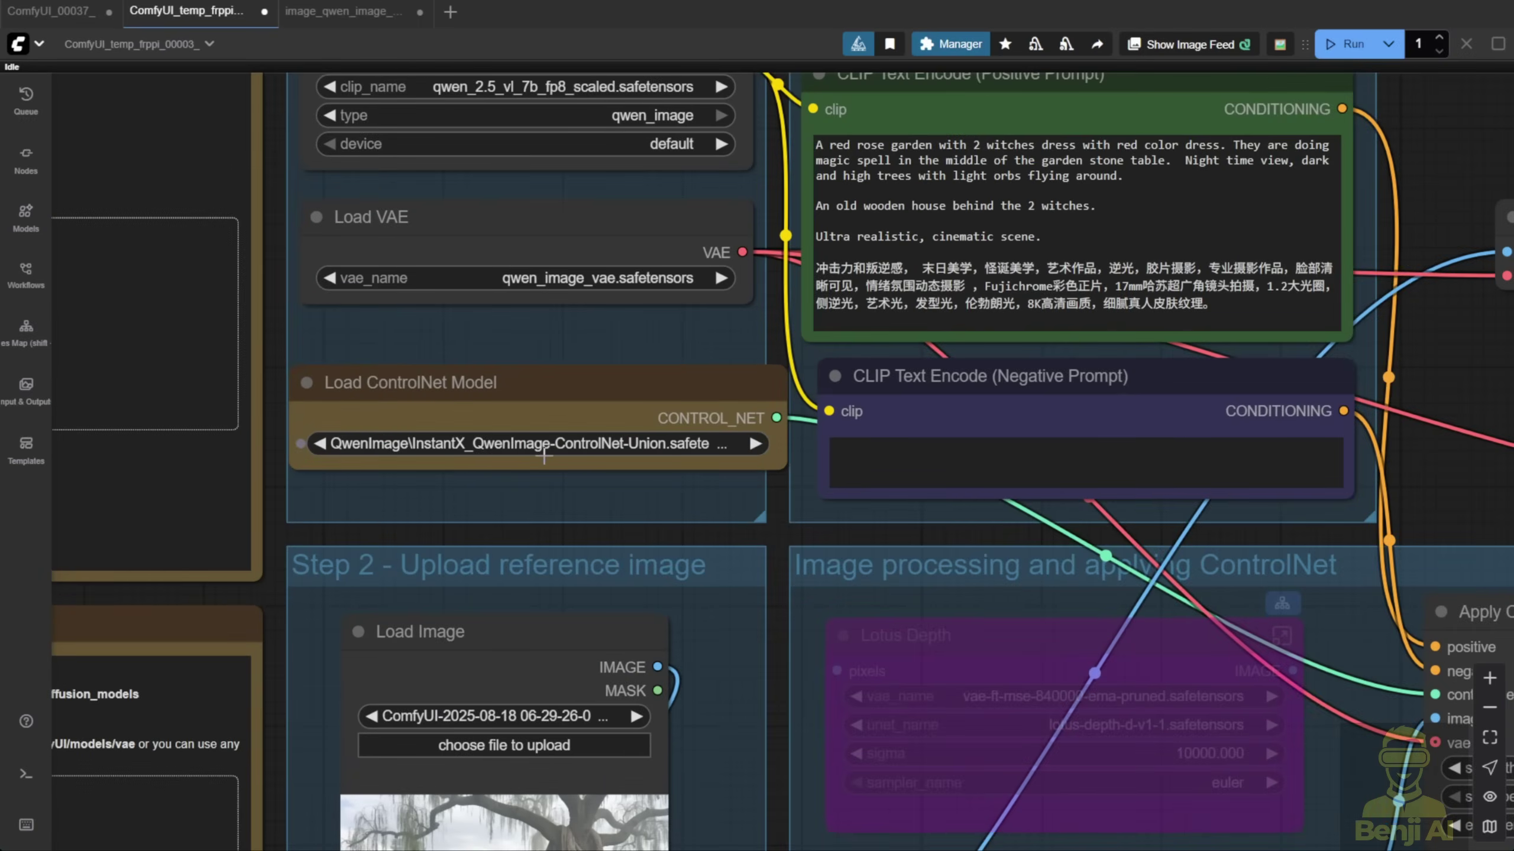
pyautogui.moveTo(606, 392); pyautogui.dragTo(593, 413)
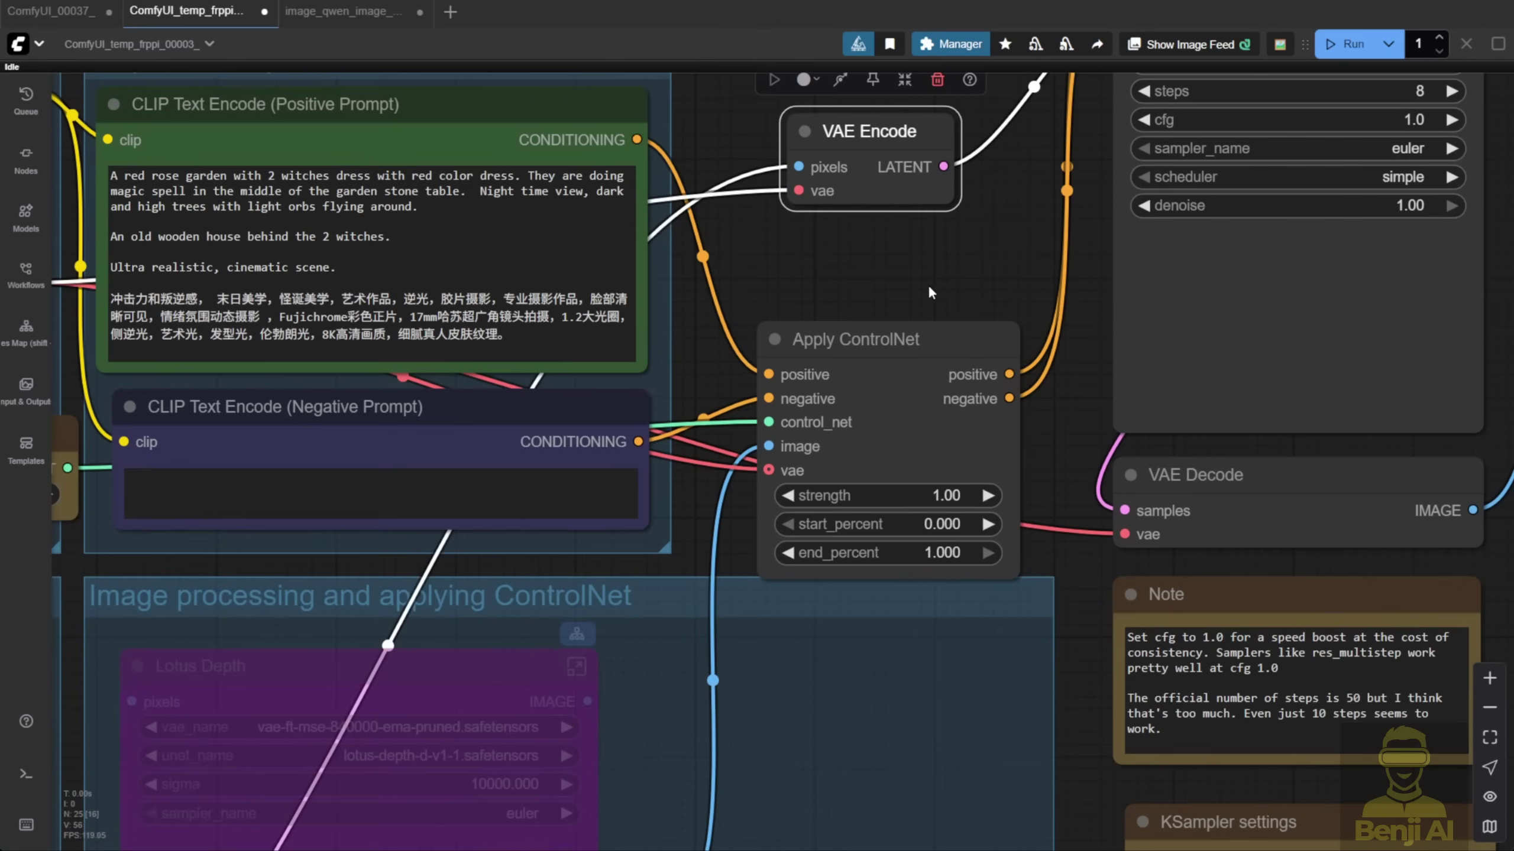
pyautogui.moveTo(922, 337); pyautogui.dragTo(902, 298)
pyautogui.scroll(2, 838, 400)
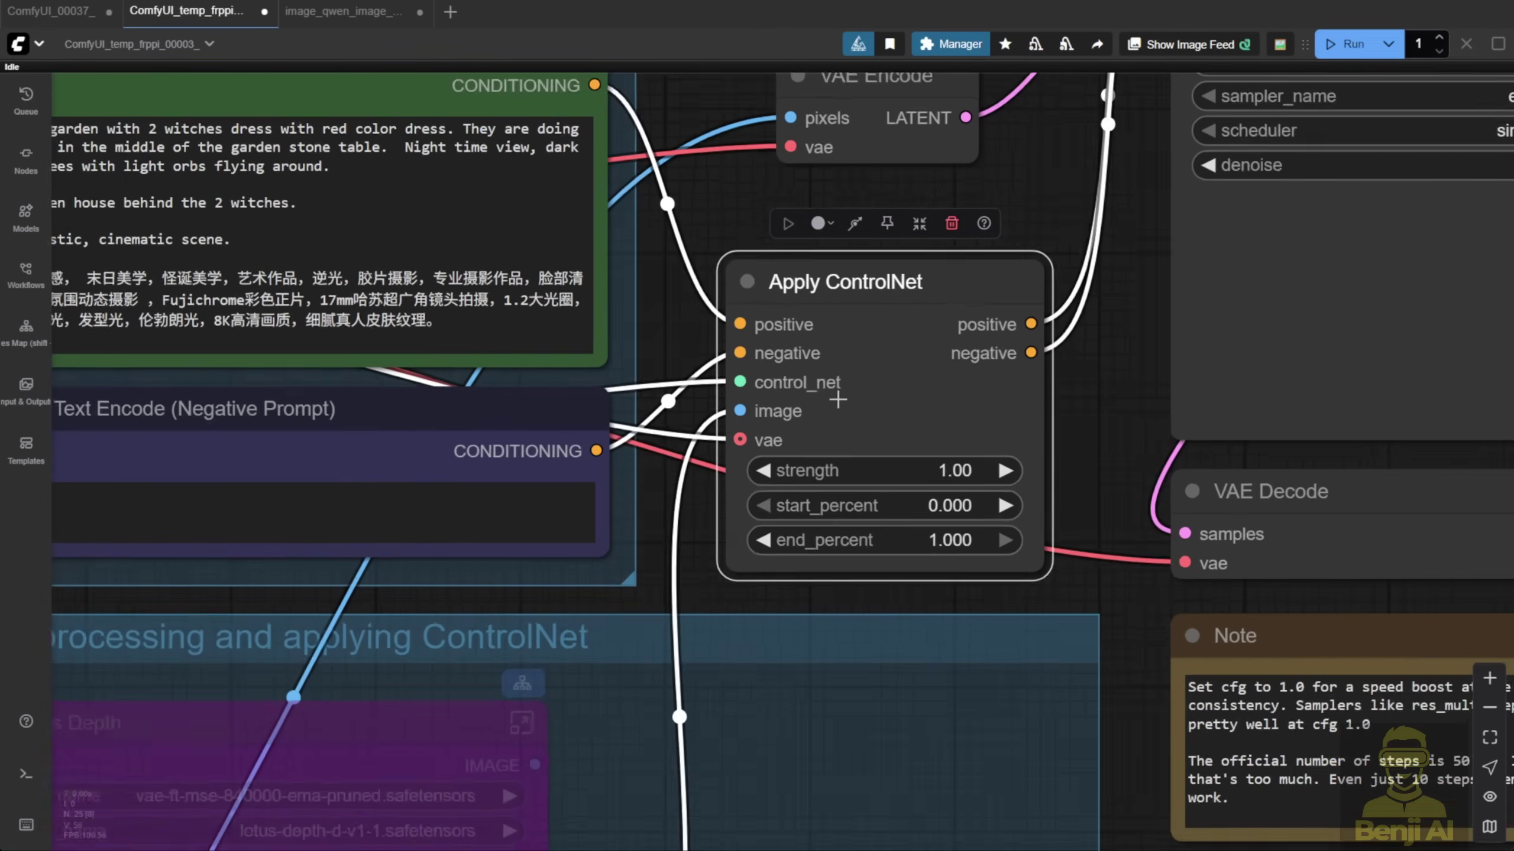
pyautogui.scroll(1, 838, 400)
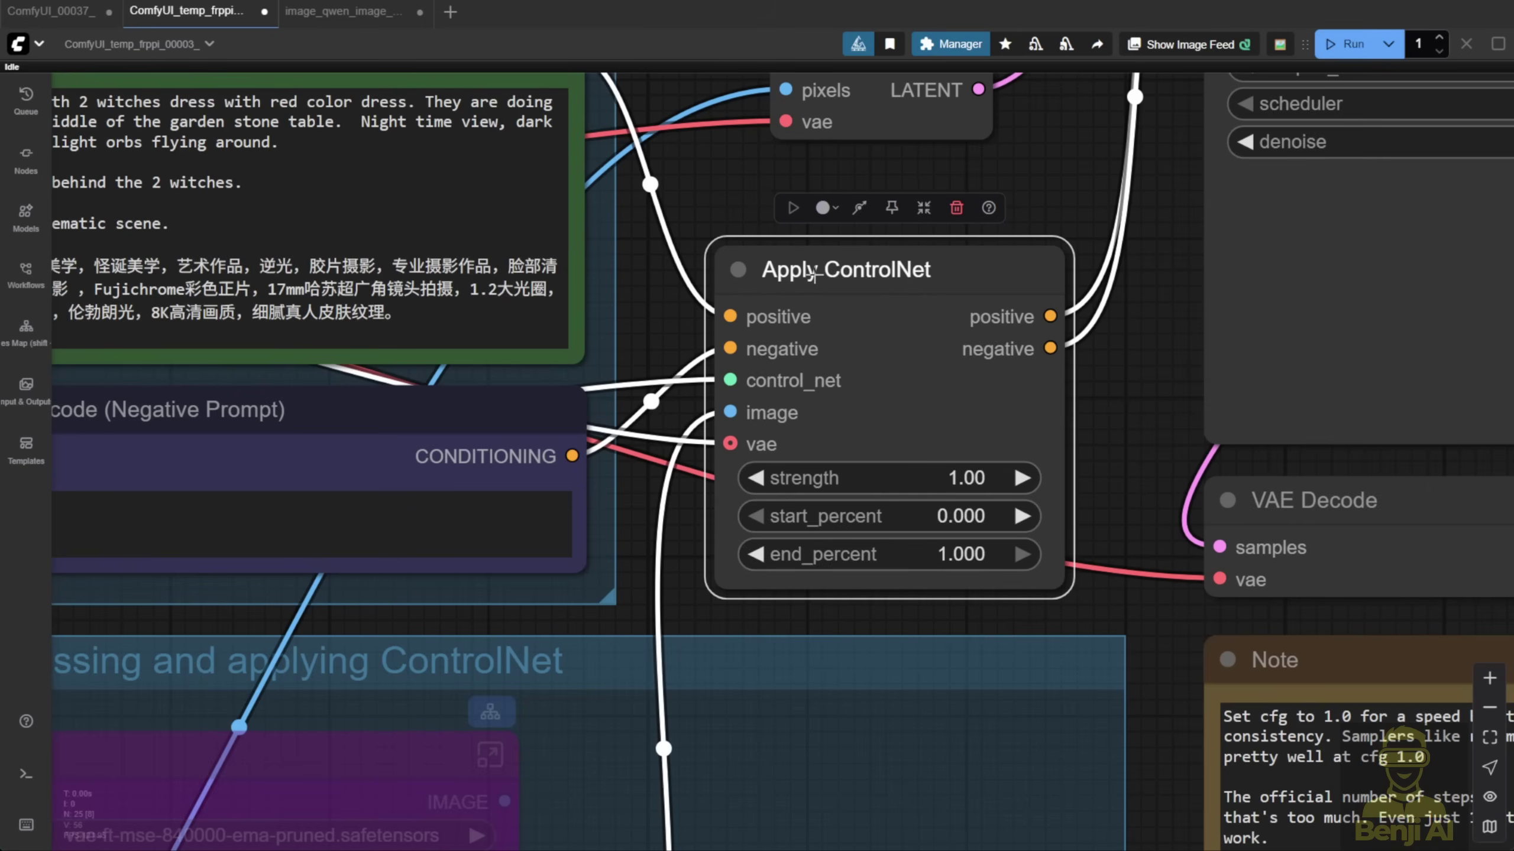
pyautogui.moveTo(806, 269); pyautogui.dragTo(753, 246)
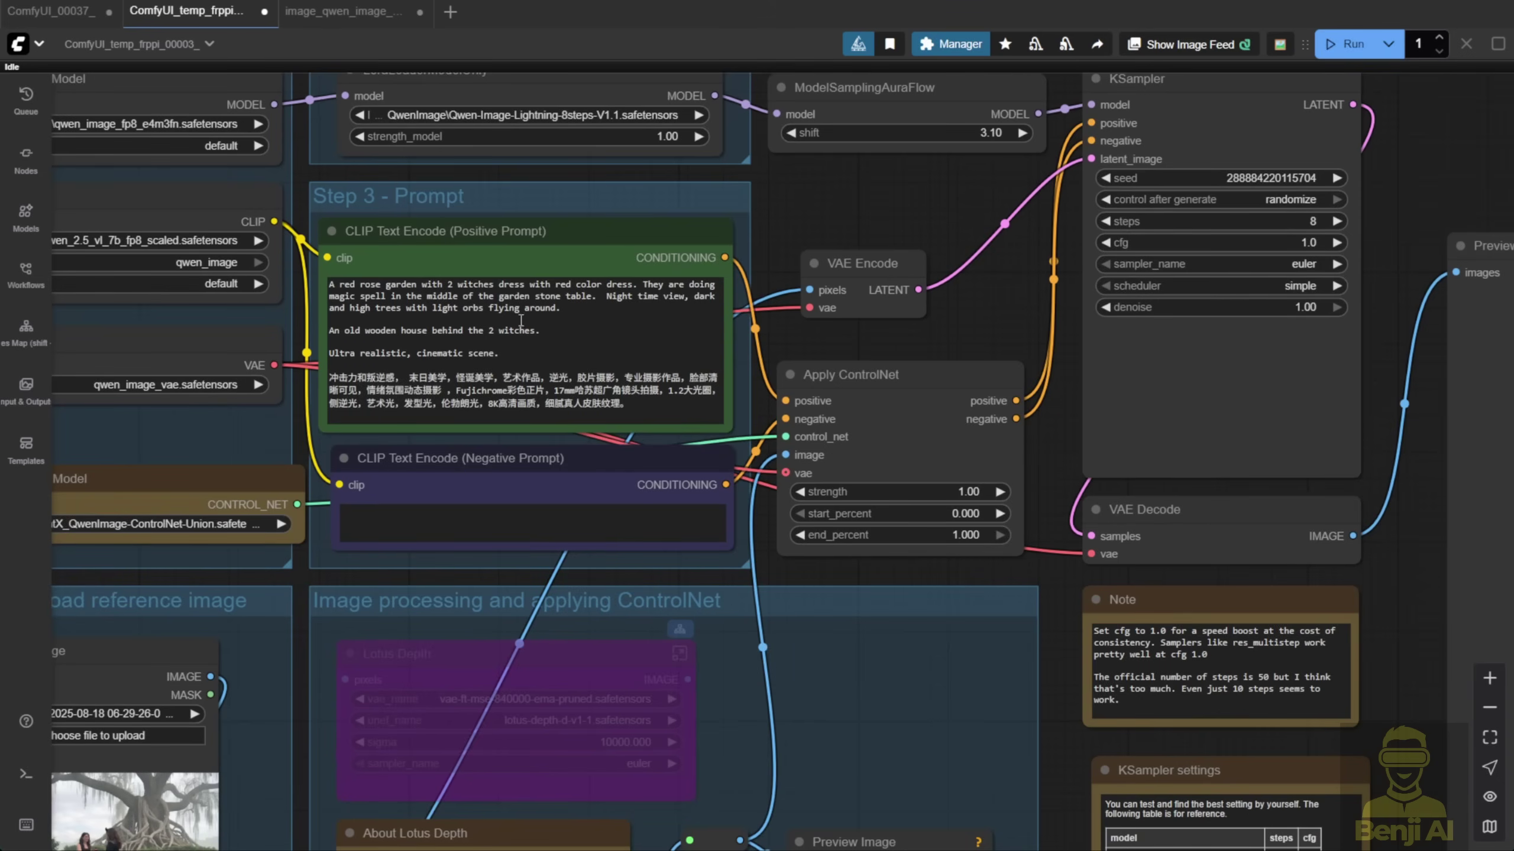
# Step: Return to the ComfyUI_00037_ workflow and review the inpaint model in ModelPatchLoader alongside the prompt nodes
pyautogui.click(73, 24)
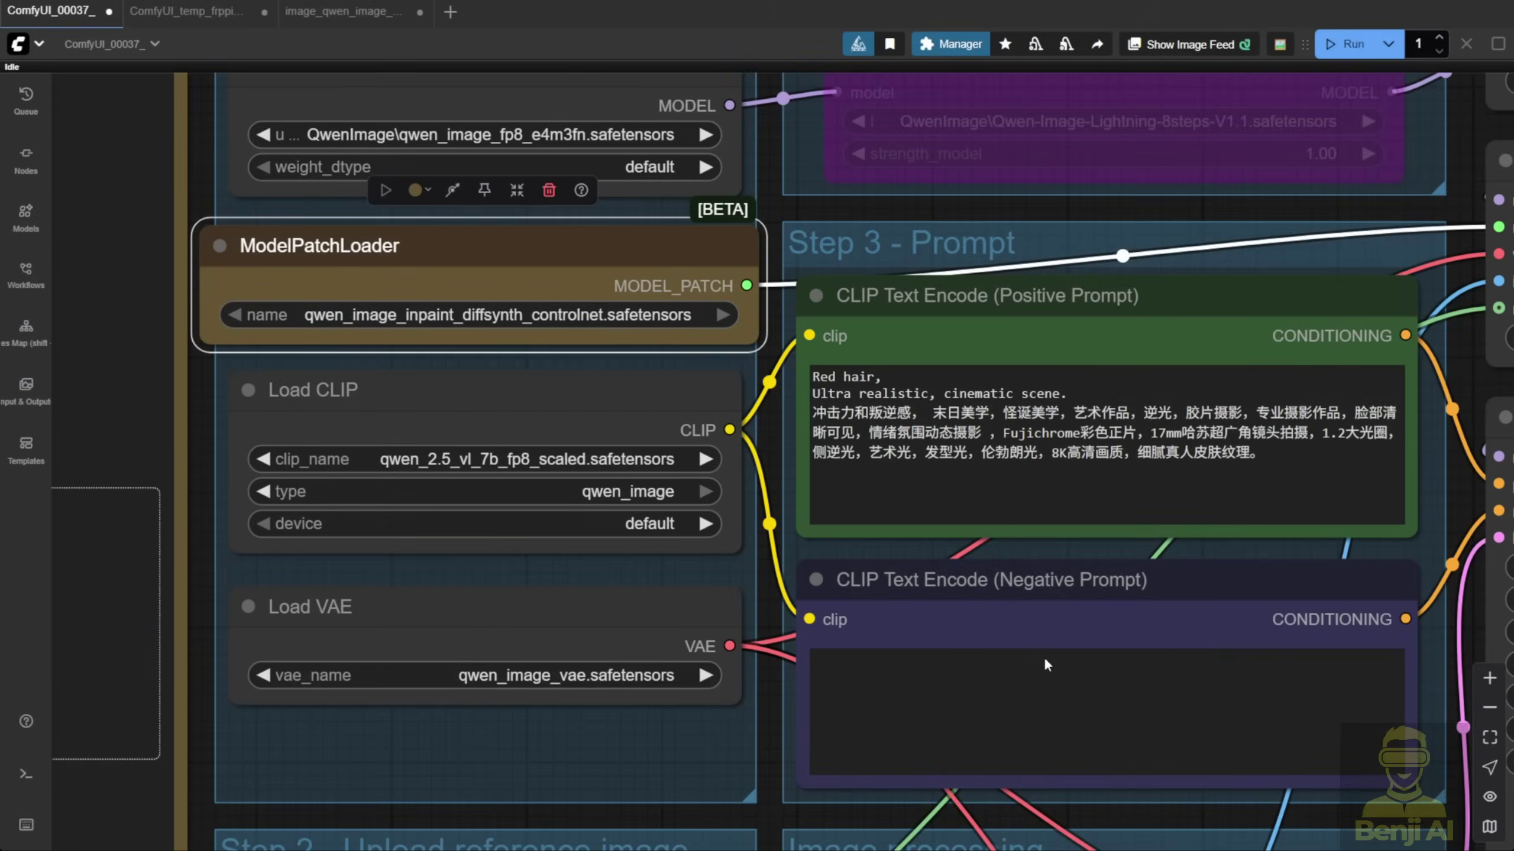
pyautogui.click(940, 707)
pyautogui.click(635, 316)
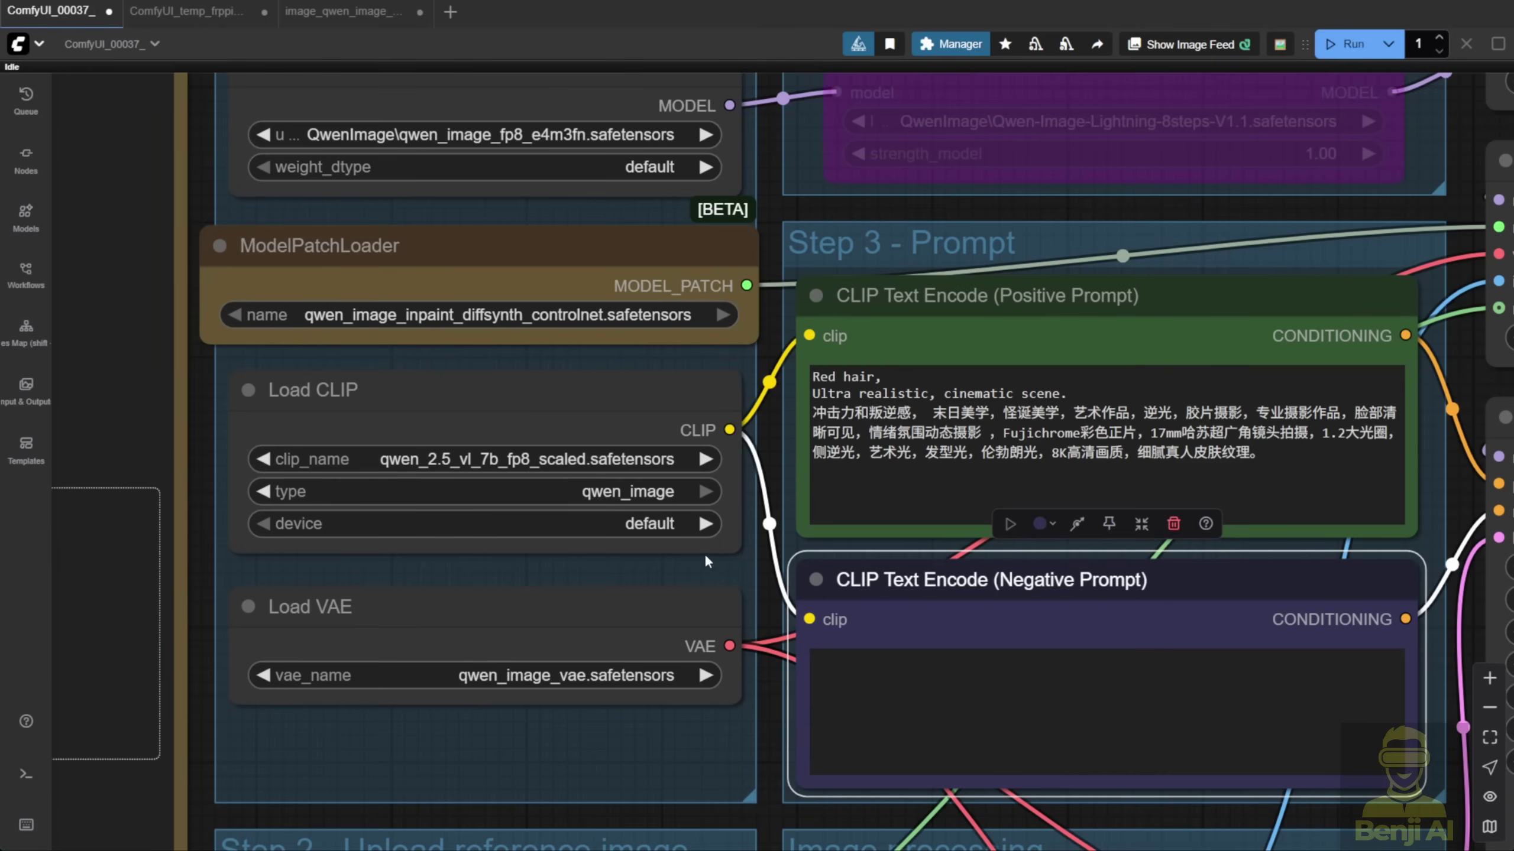
# Step: Examine the masked reference image, its mask connection, the image scaling node and the red hair prompt
pyautogui.scroll(-2, 703, 757)
pyautogui.moveTo(703, 763); pyautogui.dragTo(606, 228)
pyautogui.scroll(-3, 614, 309)
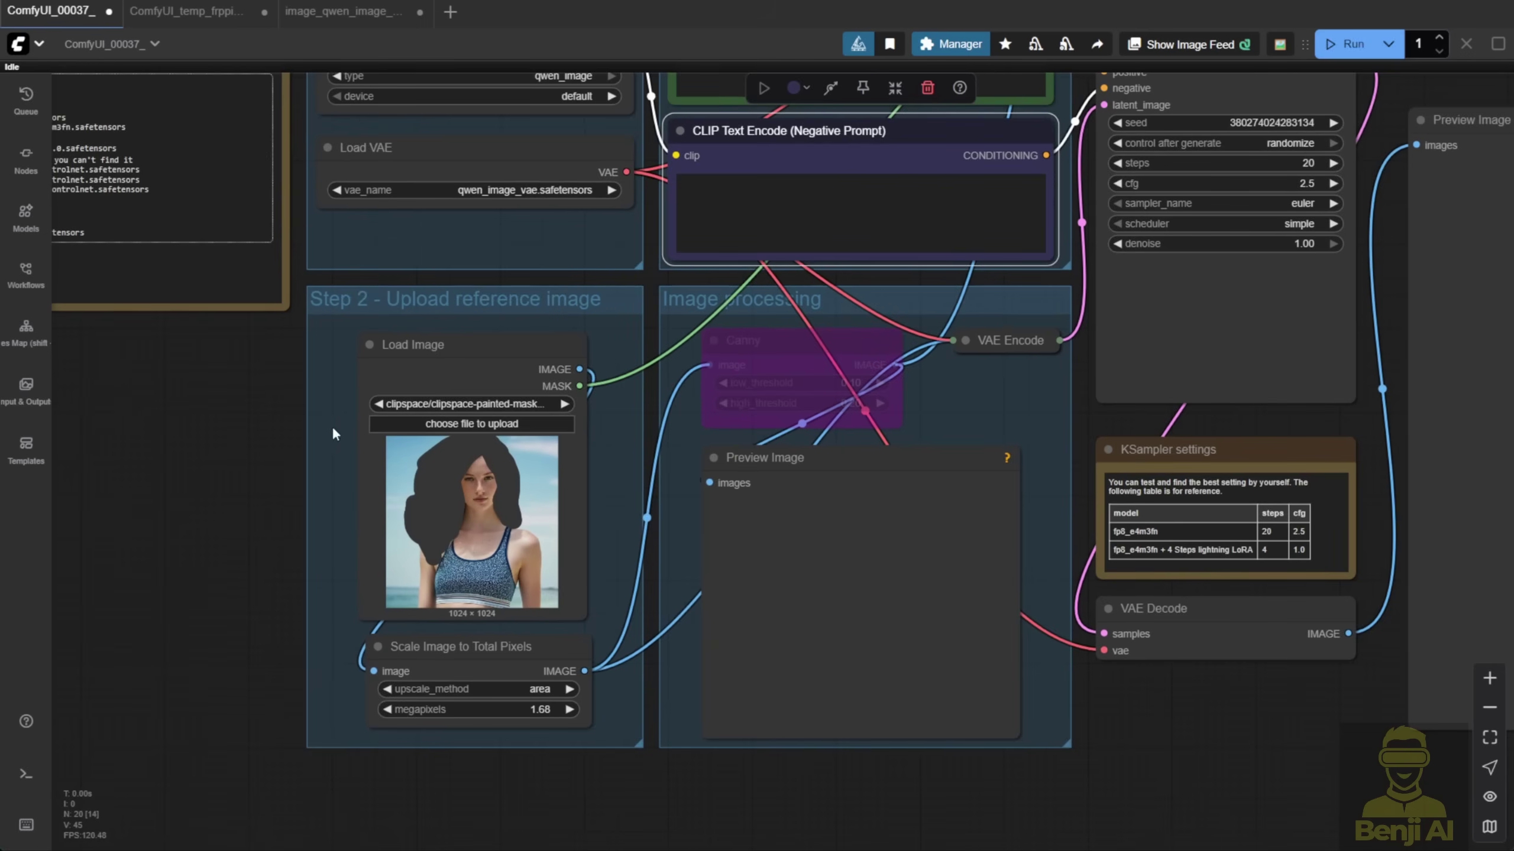
pyautogui.scroll(2, 452, 469)
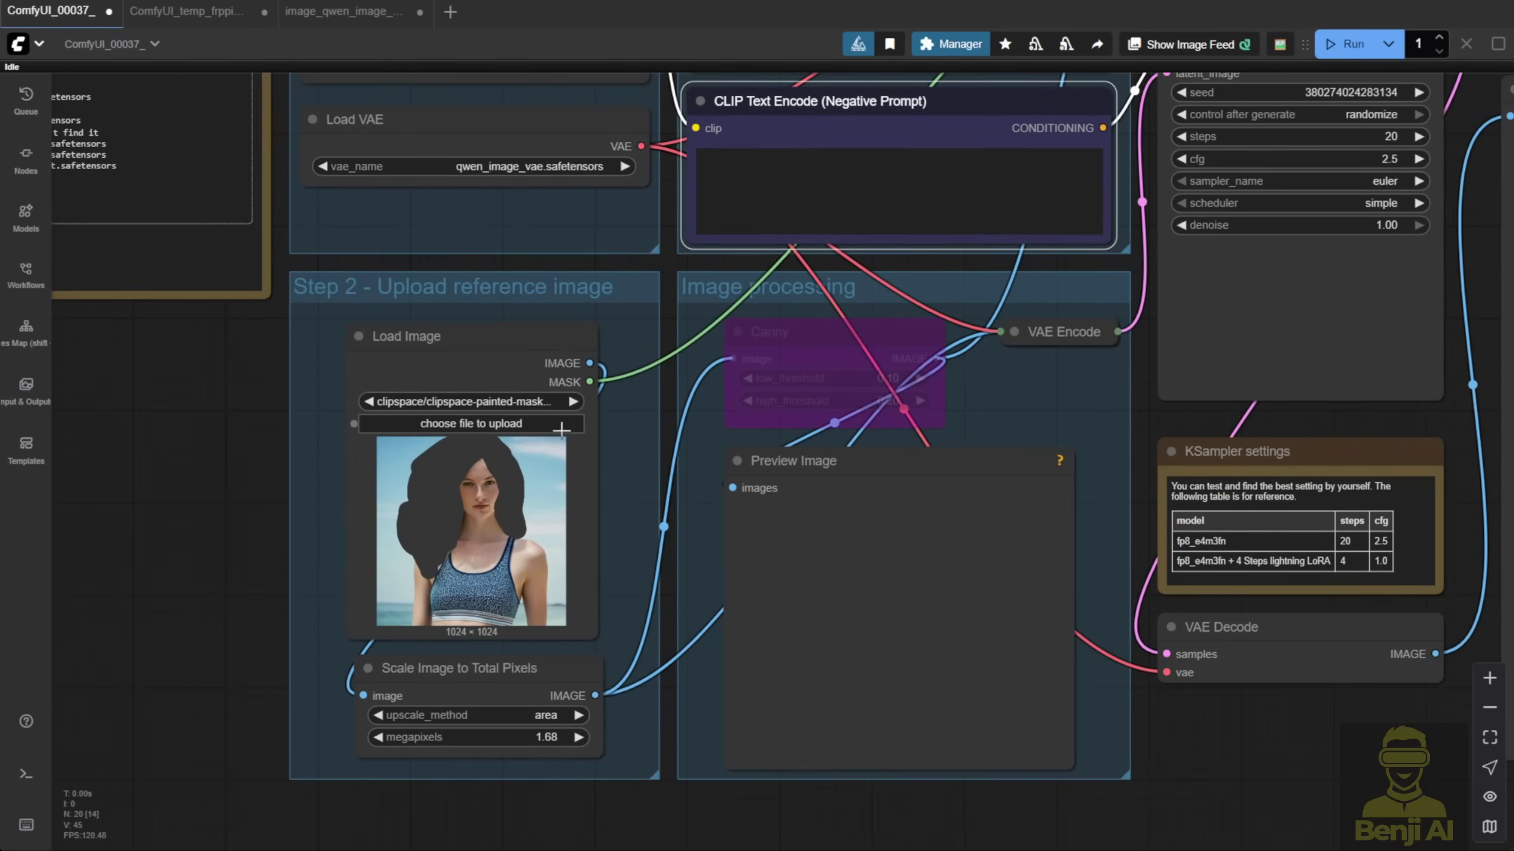
pyautogui.scroll(3, 413, 518)
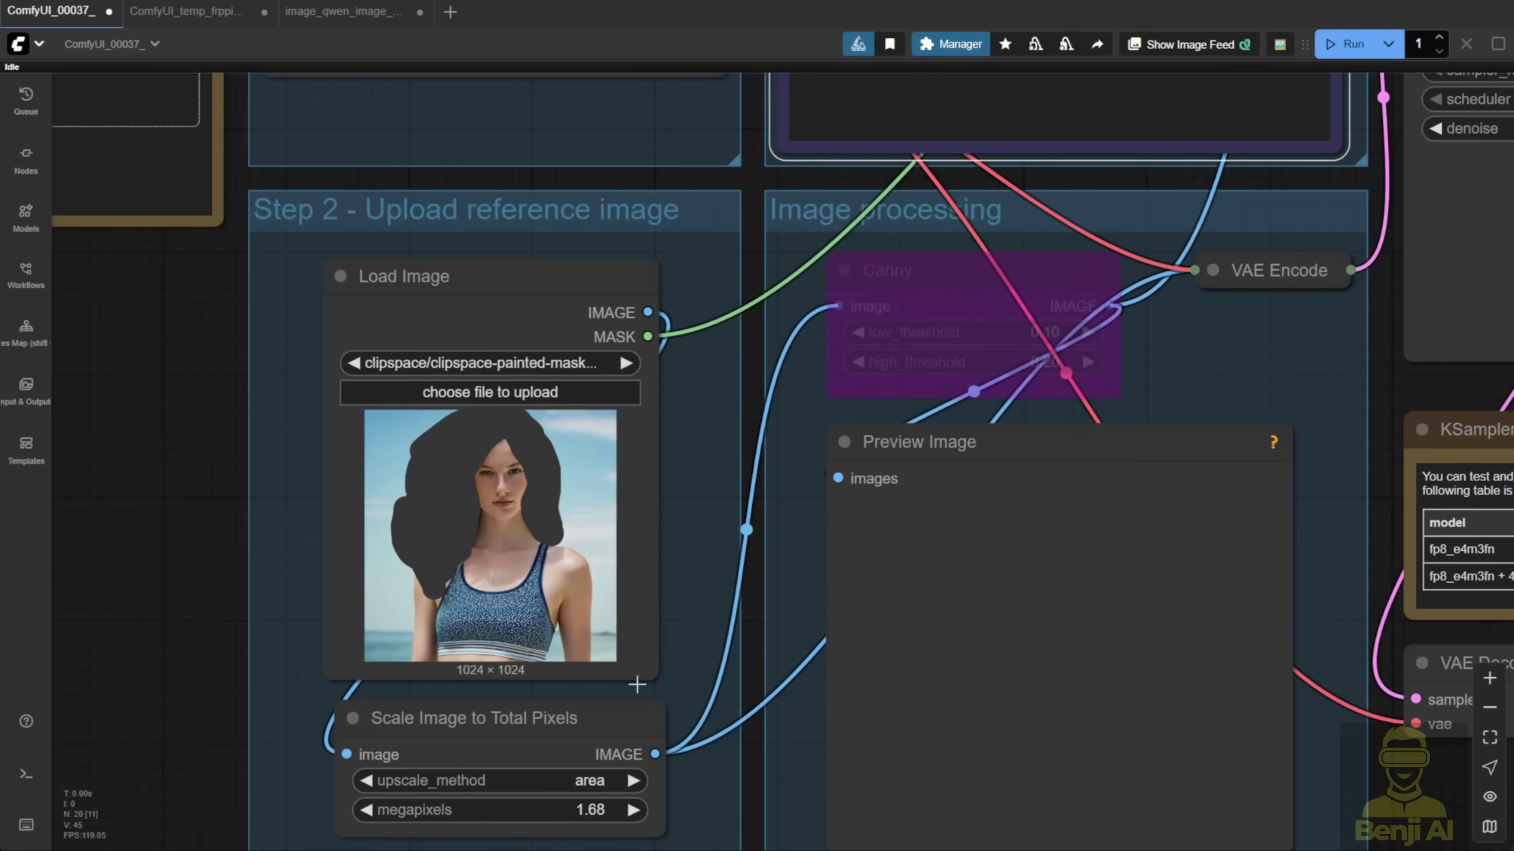
pyautogui.scroll(-2, 637, 685)
pyautogui.moveTo(1156, 417); pyautogui.dragTo(1000, 771)
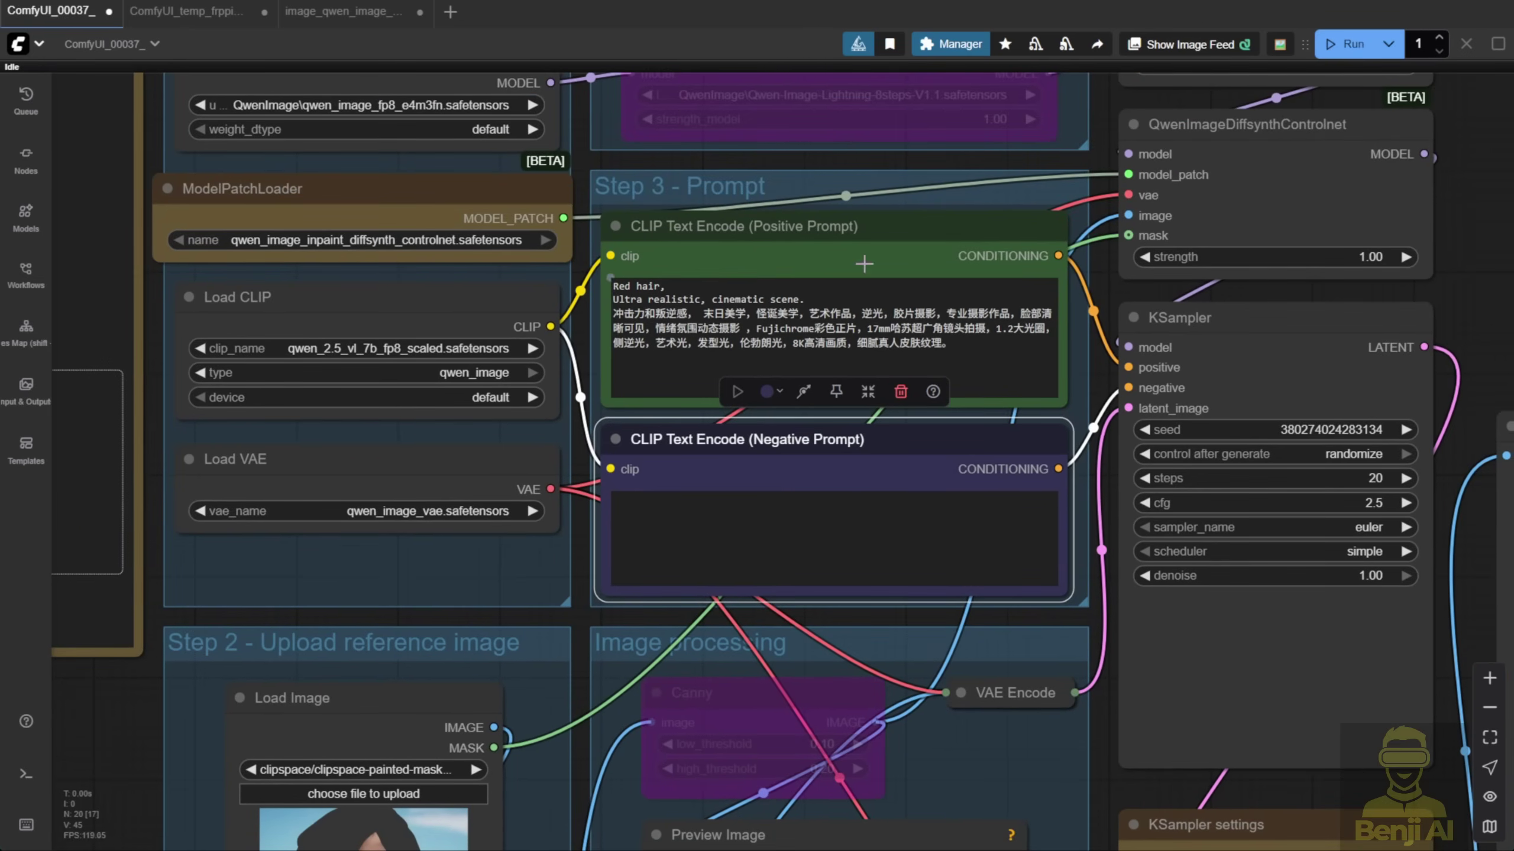
# Step: Run the inpainting workflow on the masked portrait with the red hair prompt
pyautogui.scroll(-3, 1271, 147)
pyautogui.moveTo(1459, 168); pyautogui.dragTo(1121, 194)
pyautogui.click(1345, 44)
pyautogui.scroll(-3, 1304, 297)
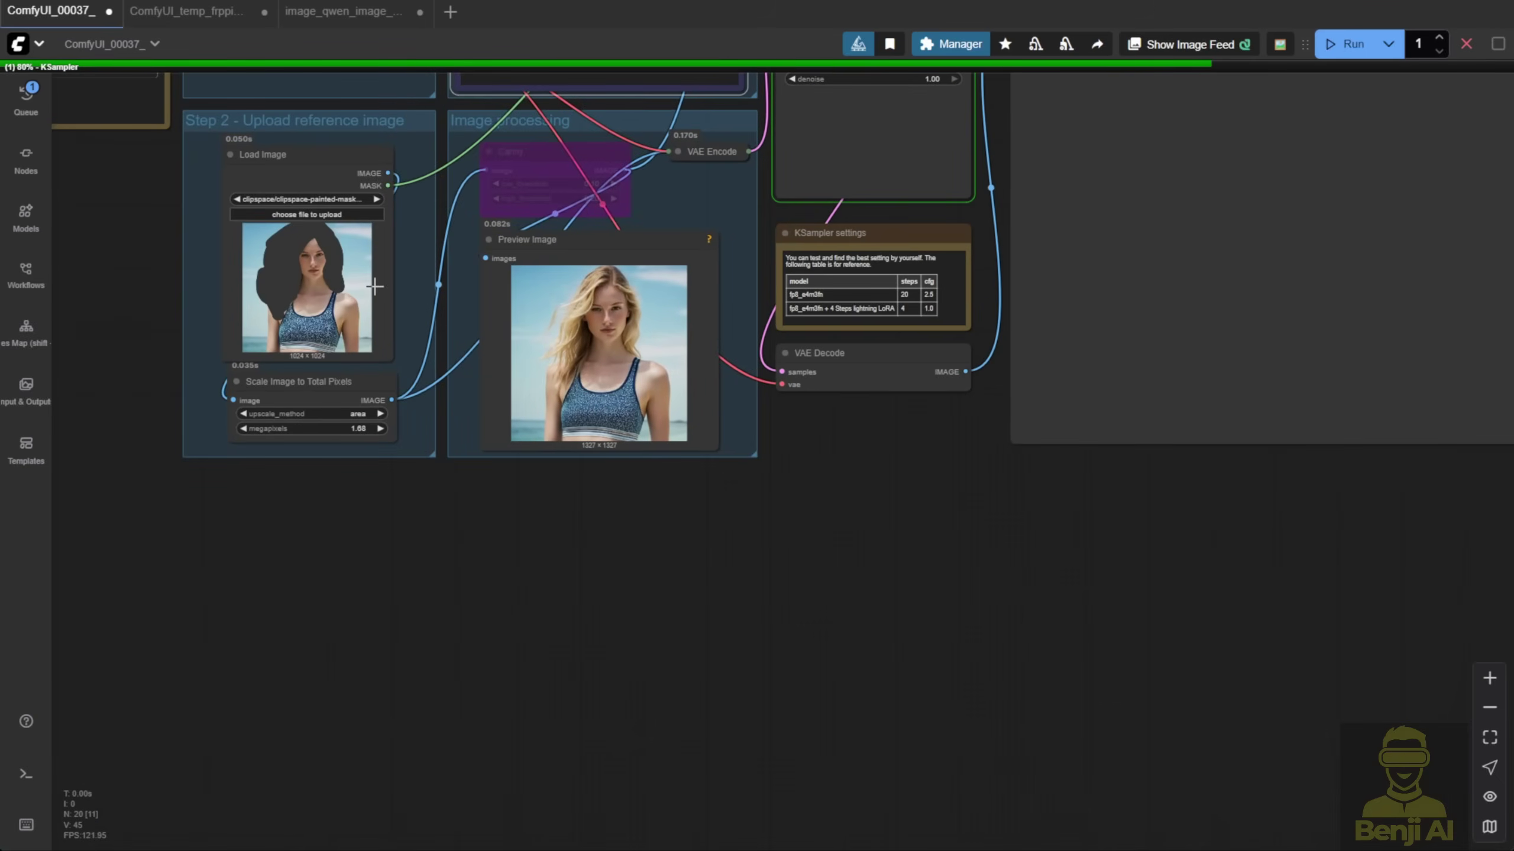
pyautogui.scroll(2, 374, 287)
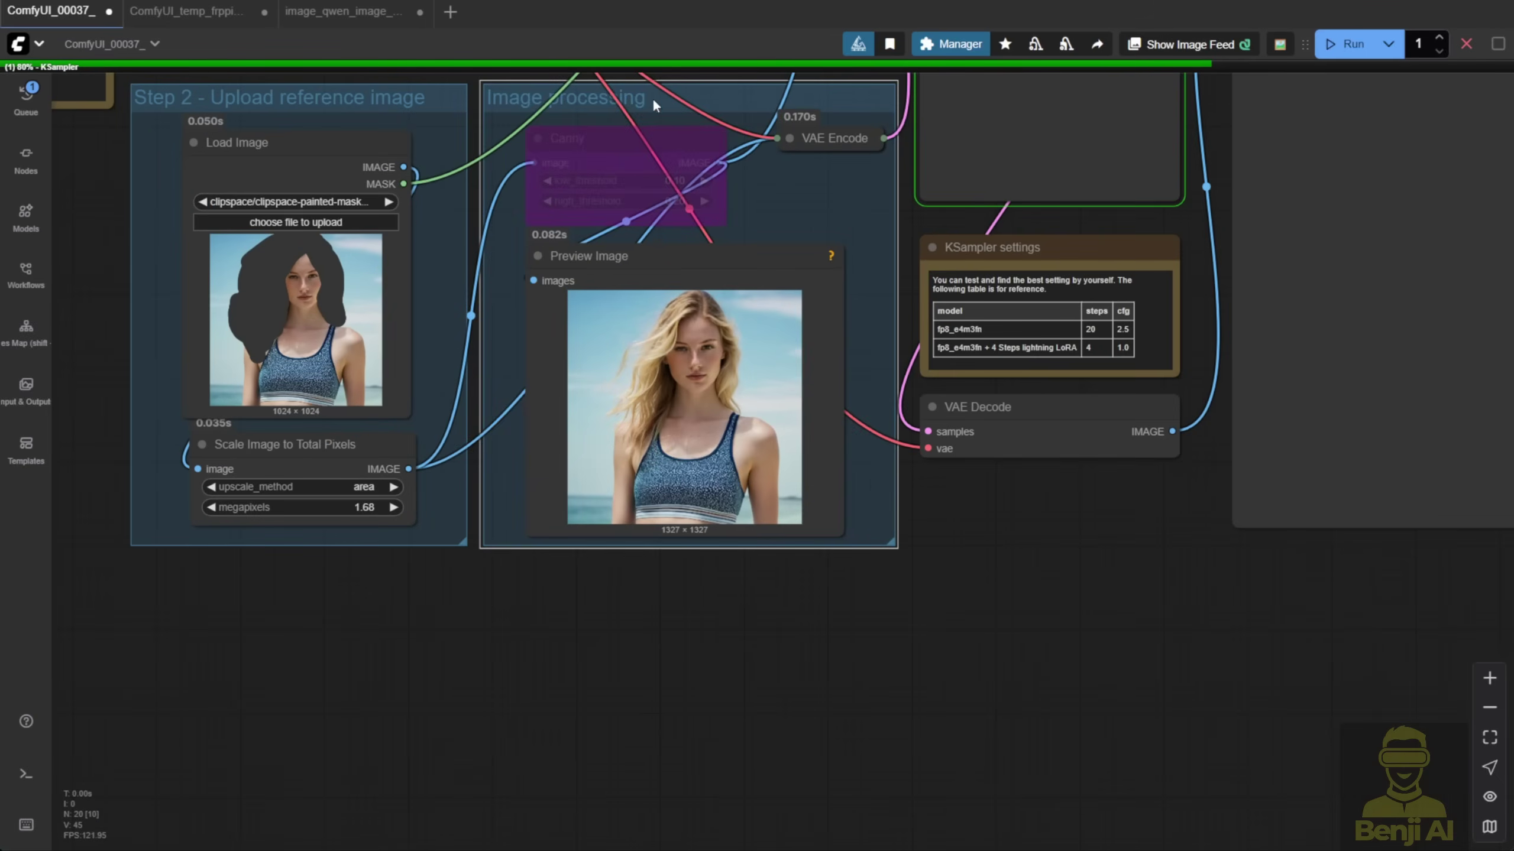
# Step: Shift the VAE Encode node and the bypassed Canny node slightly within the Image processing group
pyautogui.moveTo(709, 151); pyautogui.dragTo(705, 179)
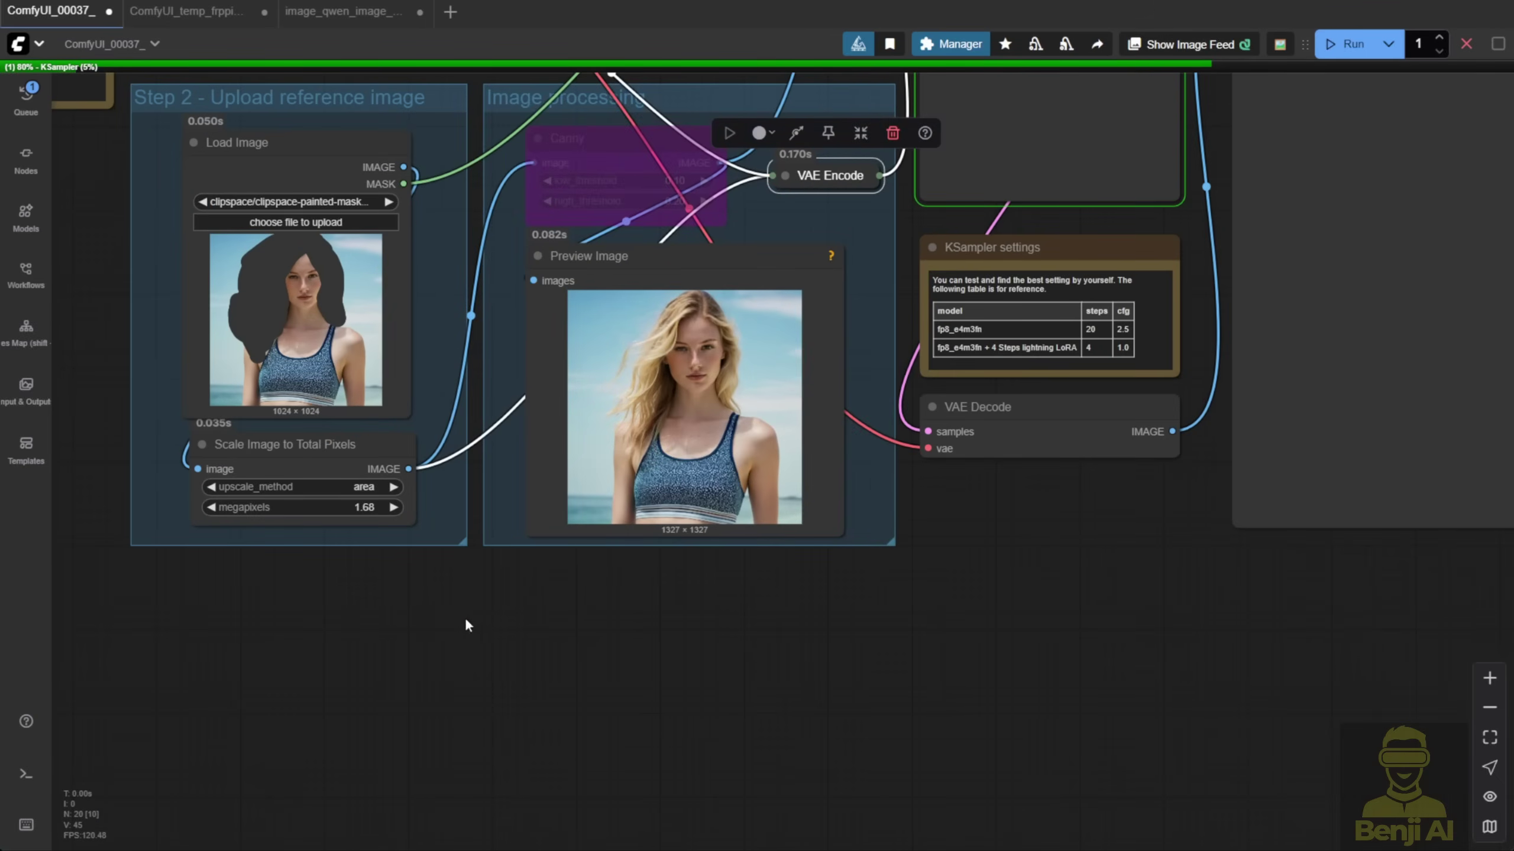
pyautogui.moveTo(471, 494); pyautogui.dragTo(567, 700)
pyautogui.scroll(7, 596, 379)
pyautogui.moveTo(757, 335); pyautogui.dragTo(773, 307)
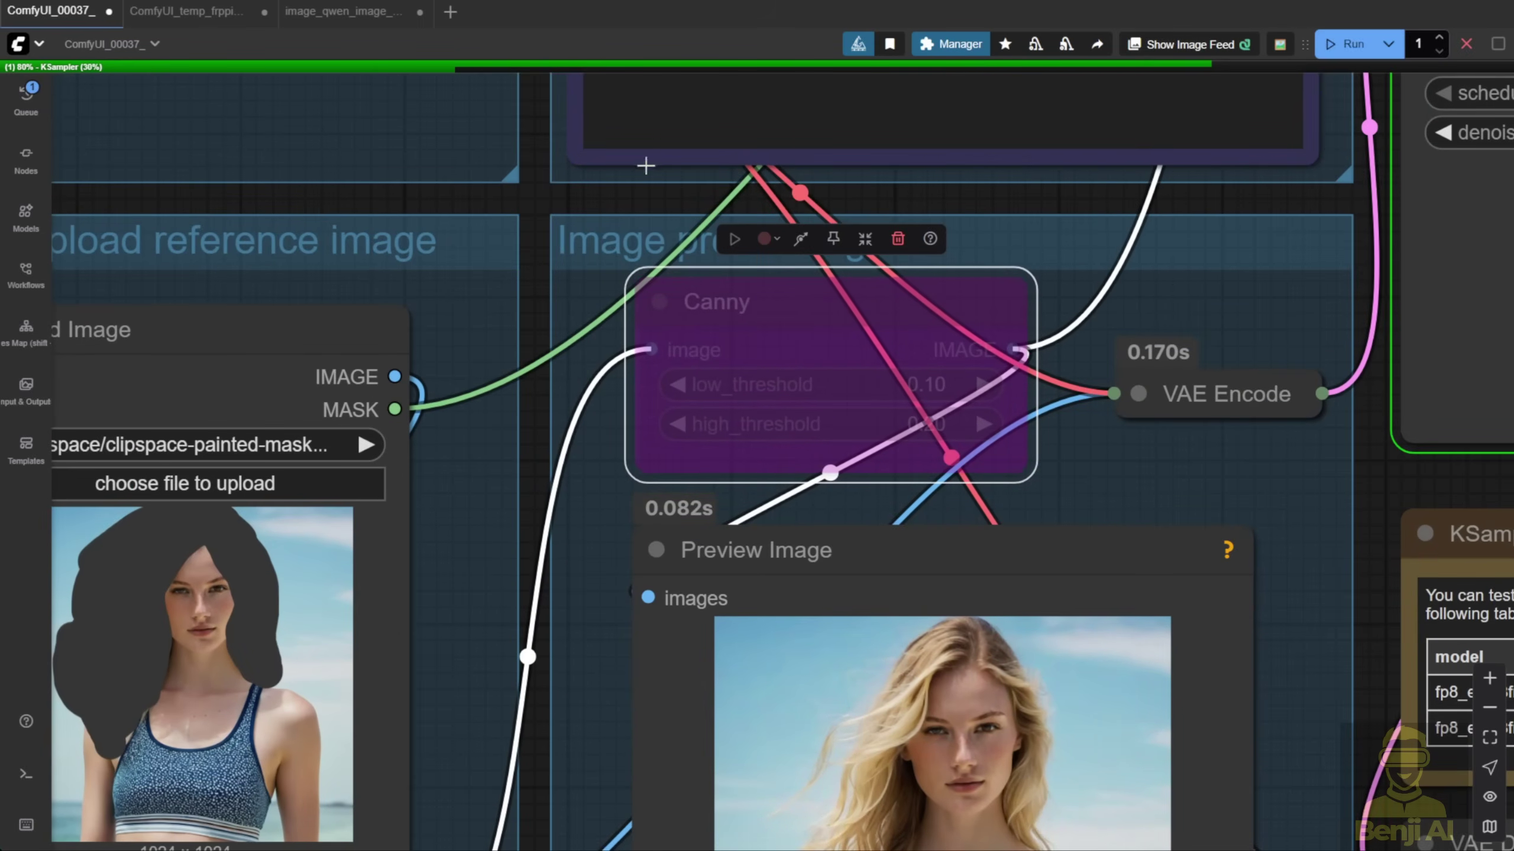
pyautogui.moveTo(493, 300); pyautogui.dragTo(497, 201)
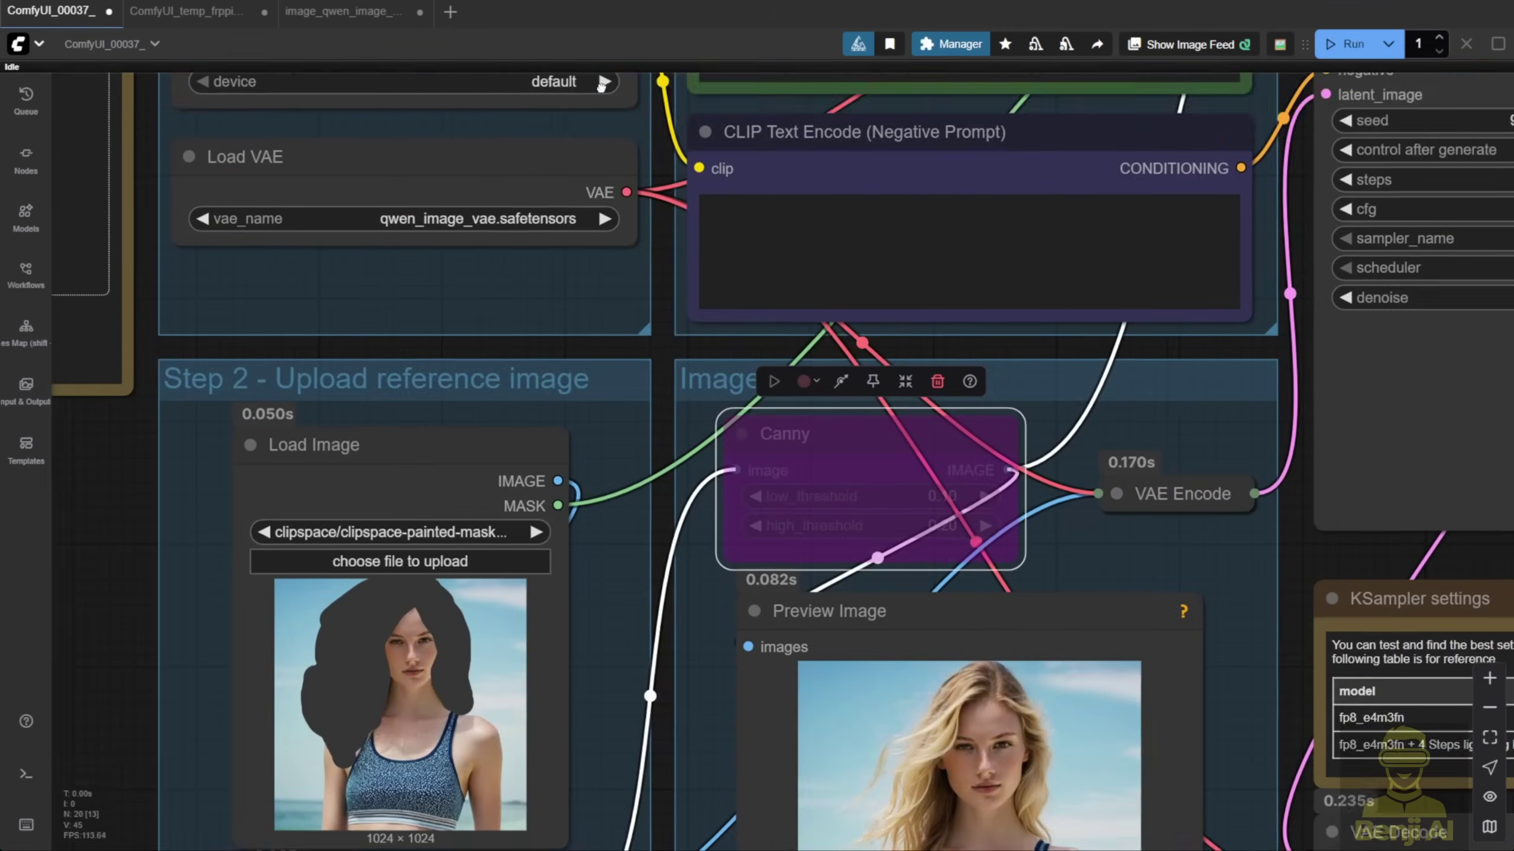
pyautogui.moveTo(601, 86); pyautogui.dragTo(505, 0)
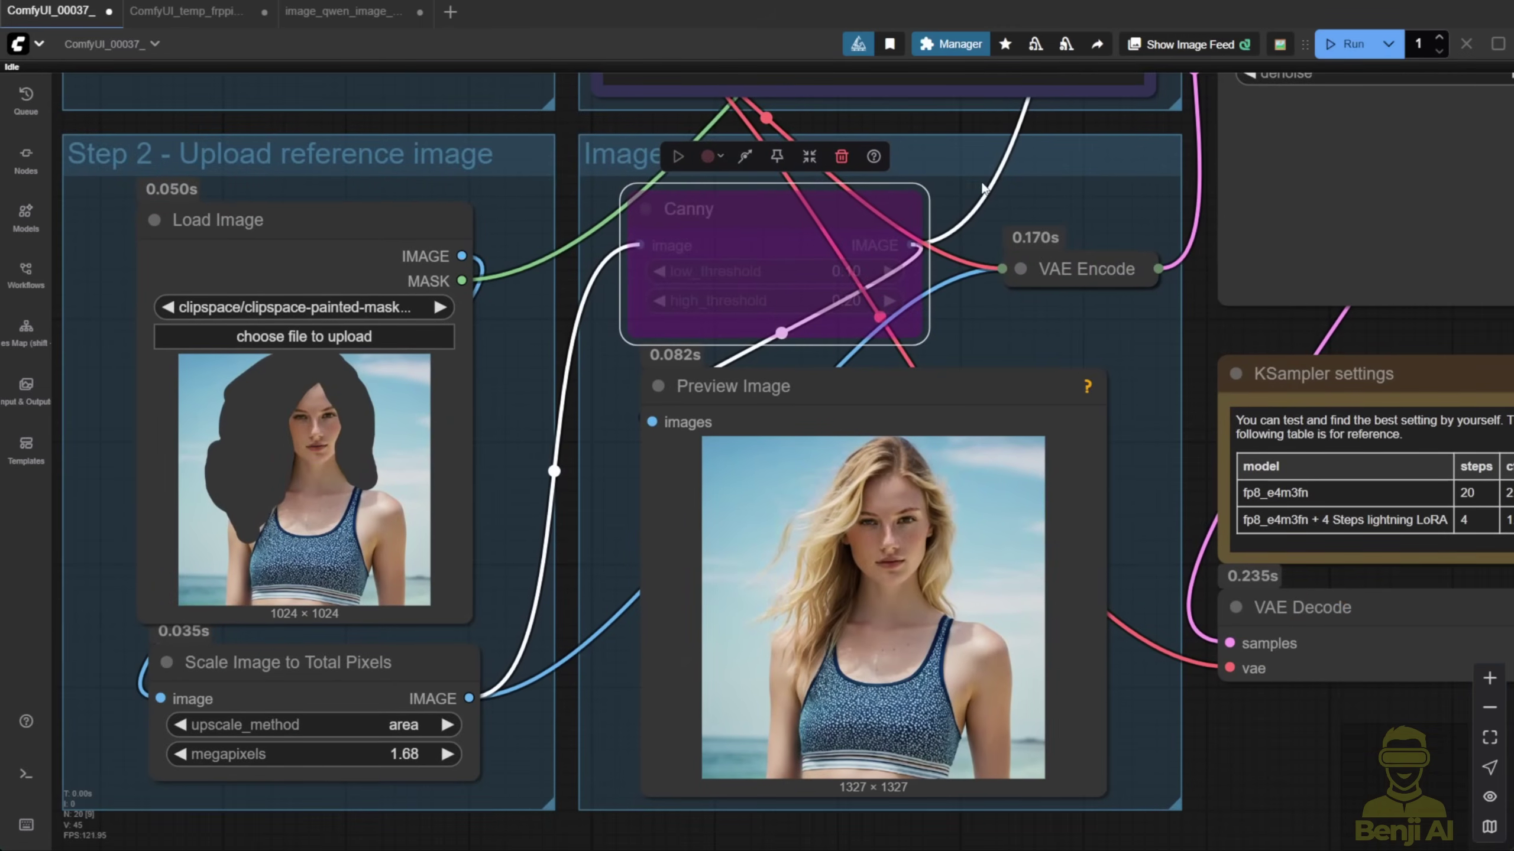
# Step: Delete the bypassed Canny node and move the Preview Image and VAE Encode nodes up within the Image processing group
pyautogui.click(1005, 205)
pyautogui.click(716, 208)
pyautogui.press('Delete')
pyautogui.moveTo(776, 396); pyautogui.dragTo(767, 336)
pyautogui.moveTo(1088, 265); pyautogui.dragTo(1060, 222)
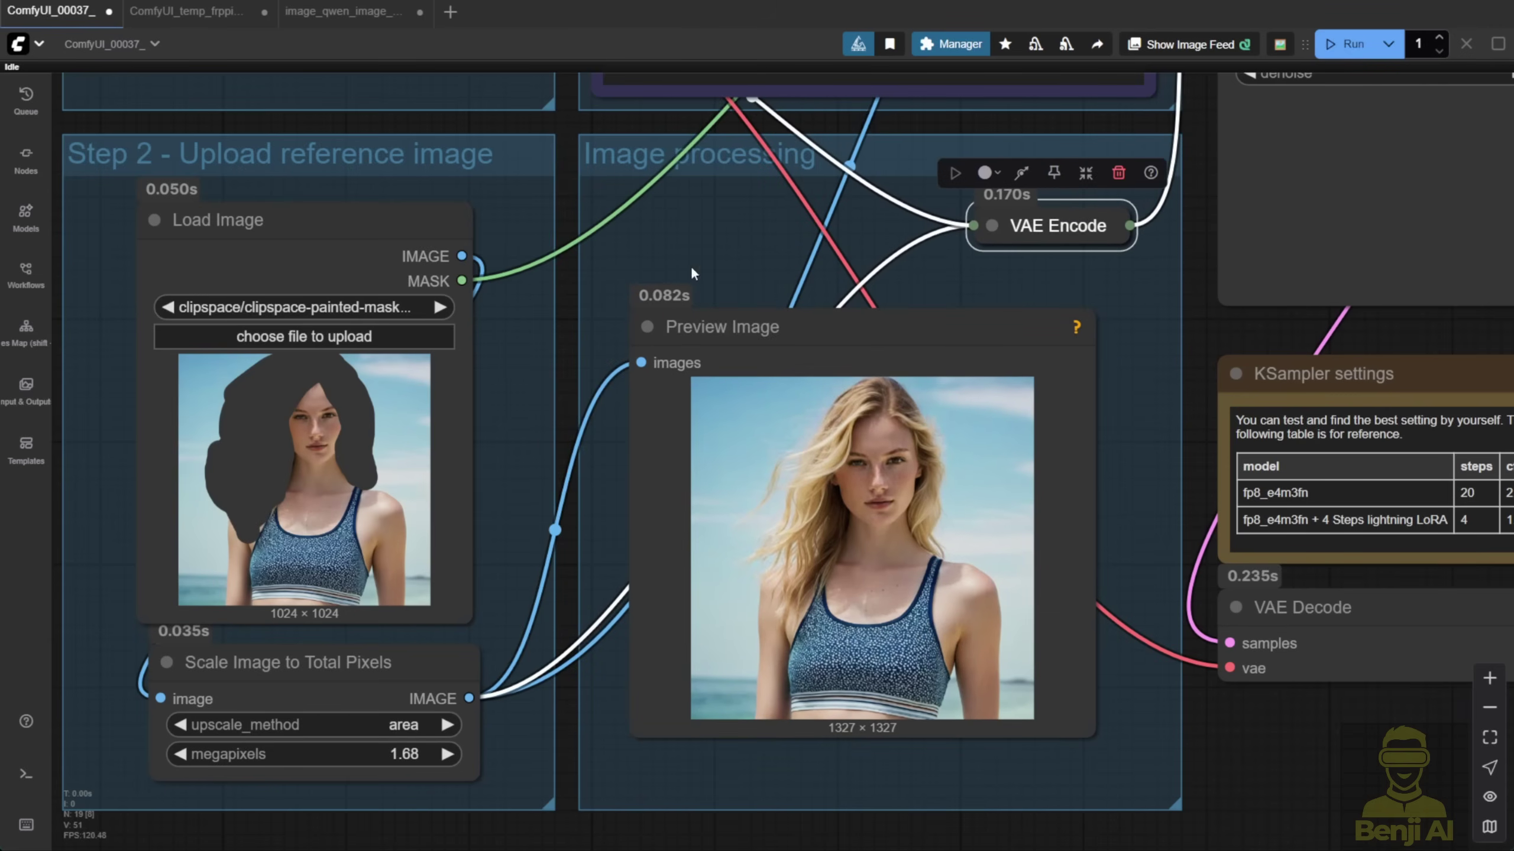
# Step: Examine the generated red hair portrait closely and compare it with the original image preview and the KSampler settings
pyautogui.scroll(-6, 1080, 683)
pyautogui.moveTo(1267, 776); pyautogui.dragTo(644, 767)
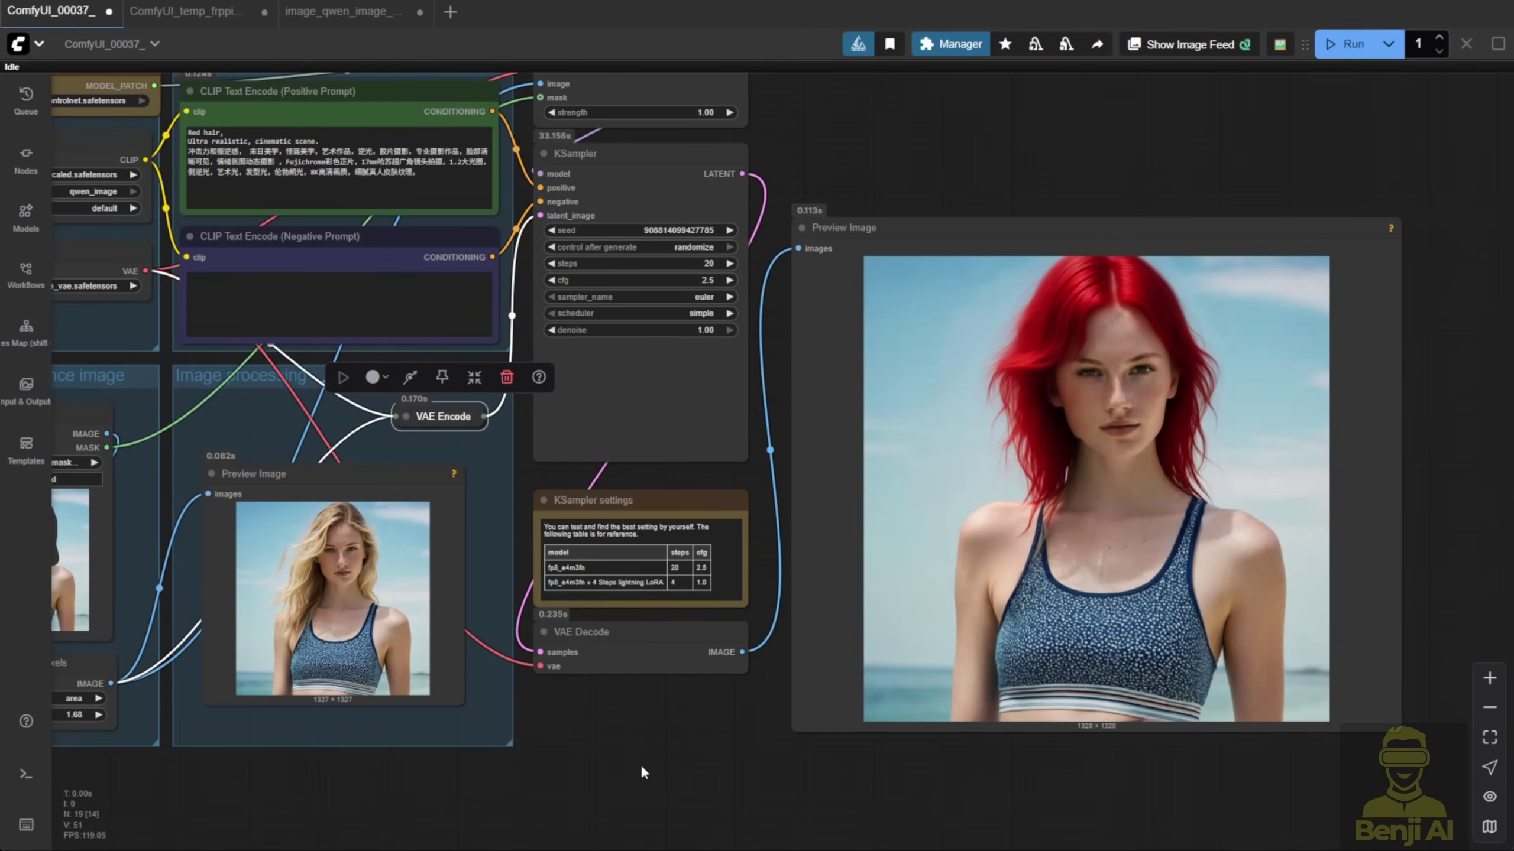
pyautogui.scroll(-1, 639, 762)
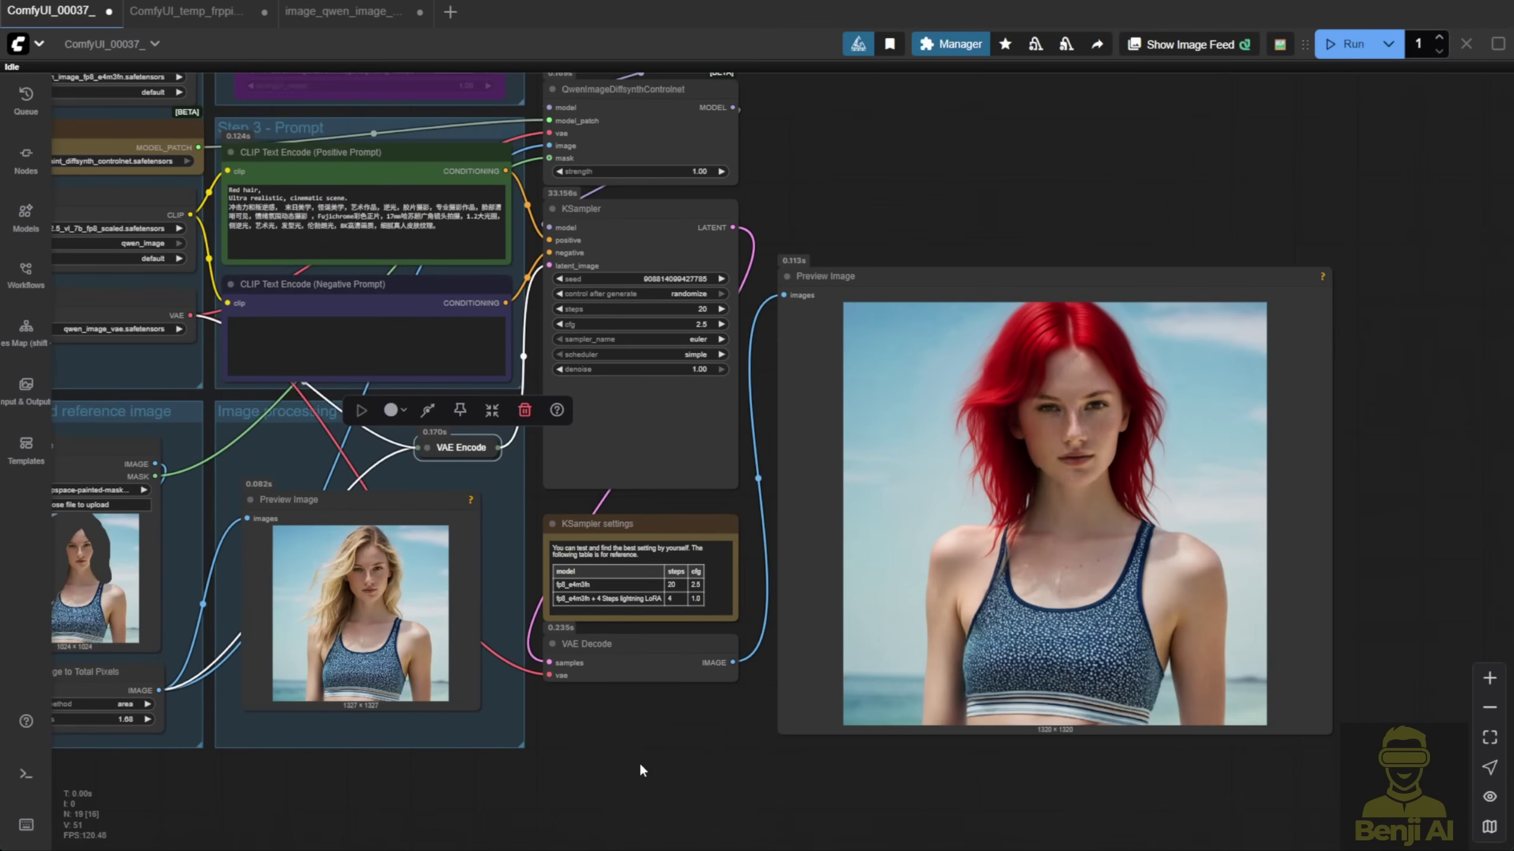
pyautogui.scroll(8, 902, 328)
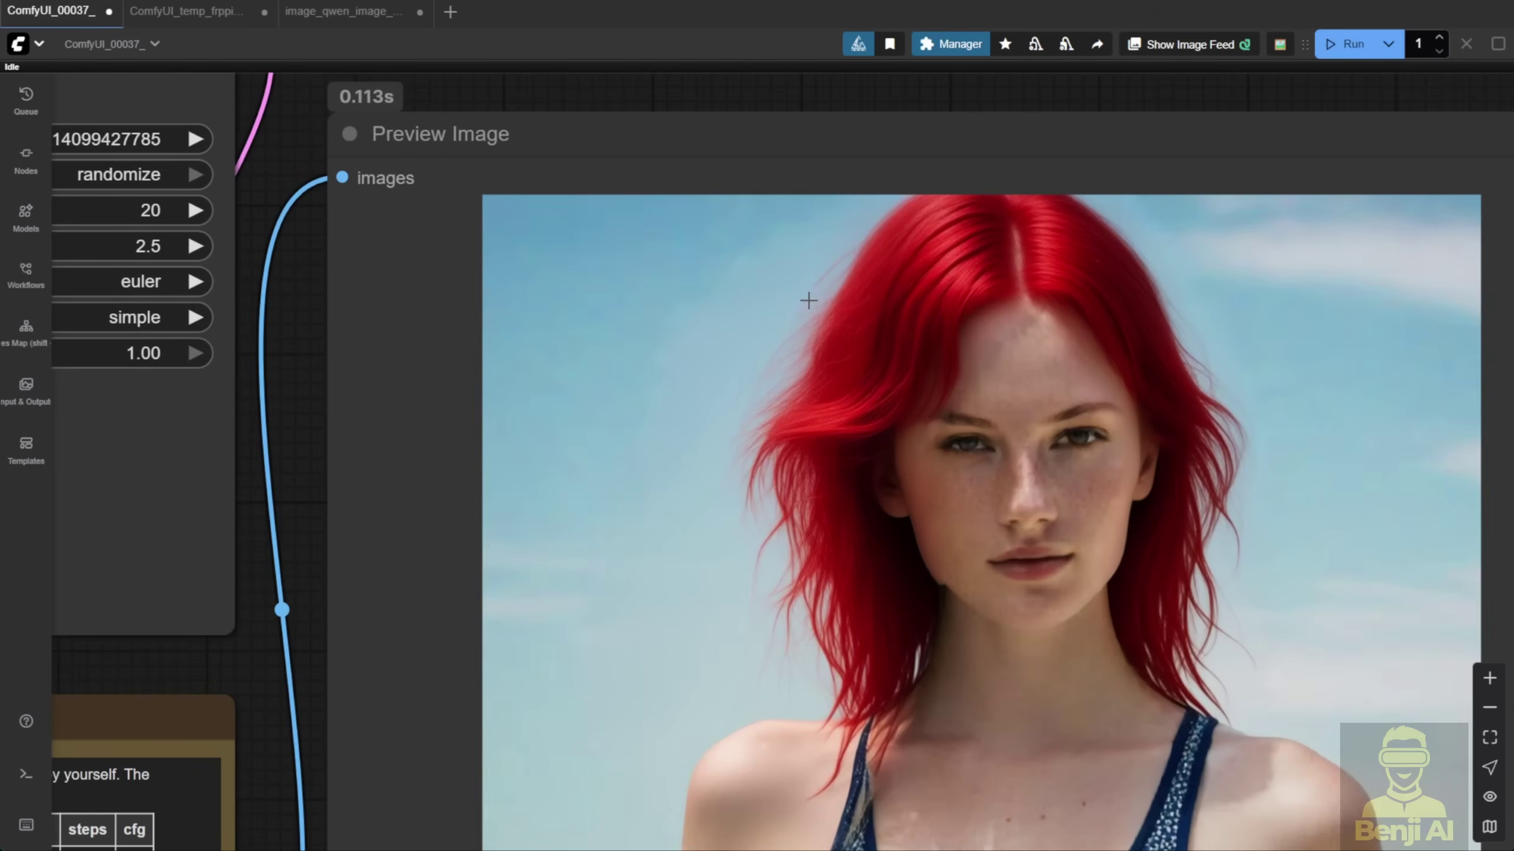
pyautogui.scroll(-3, 837, 664)
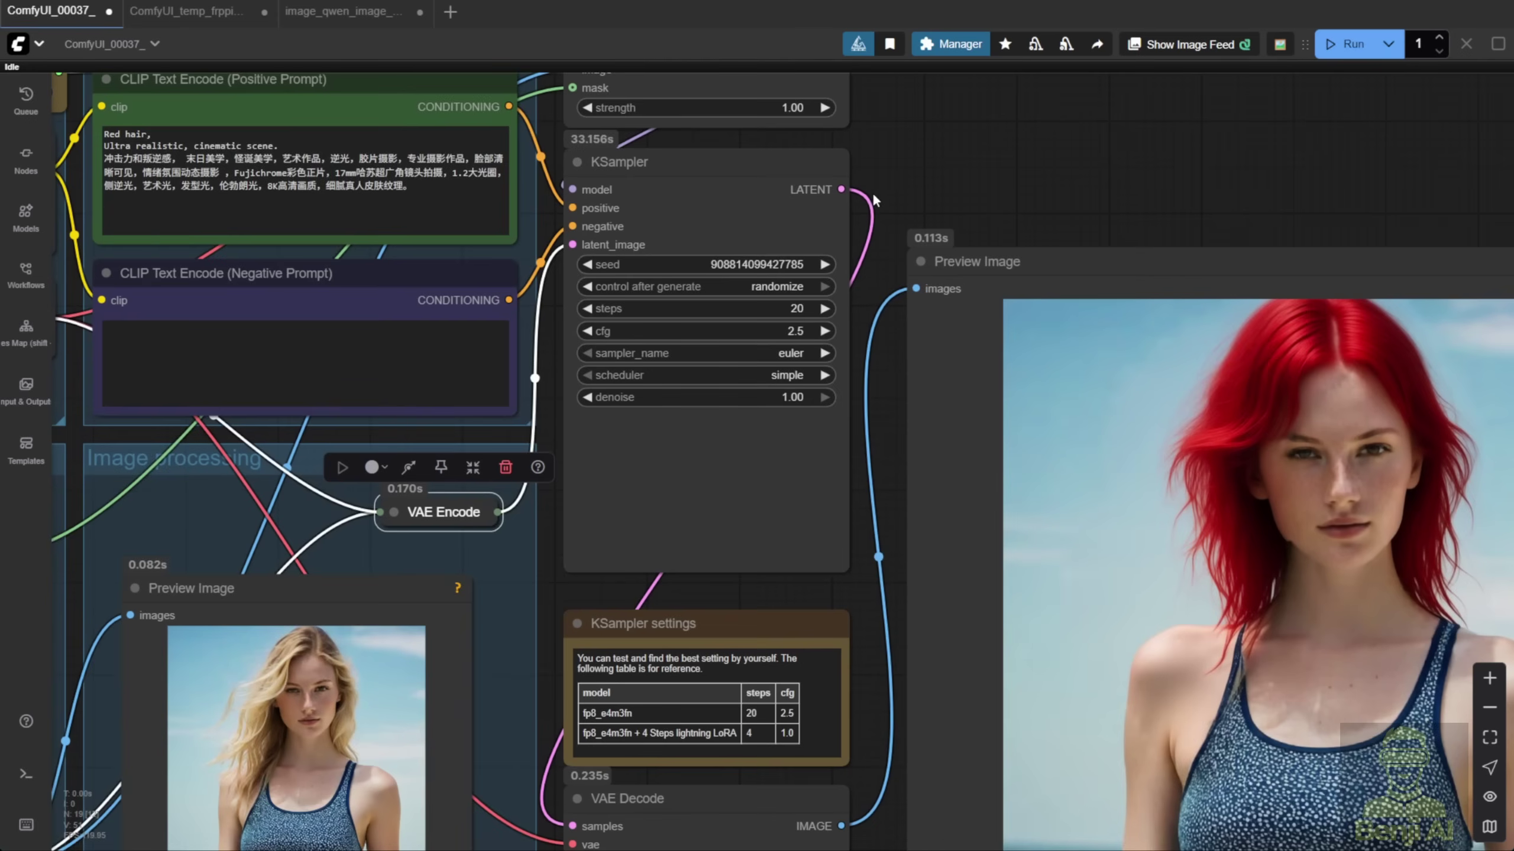
pyautogui.click(741, 190)
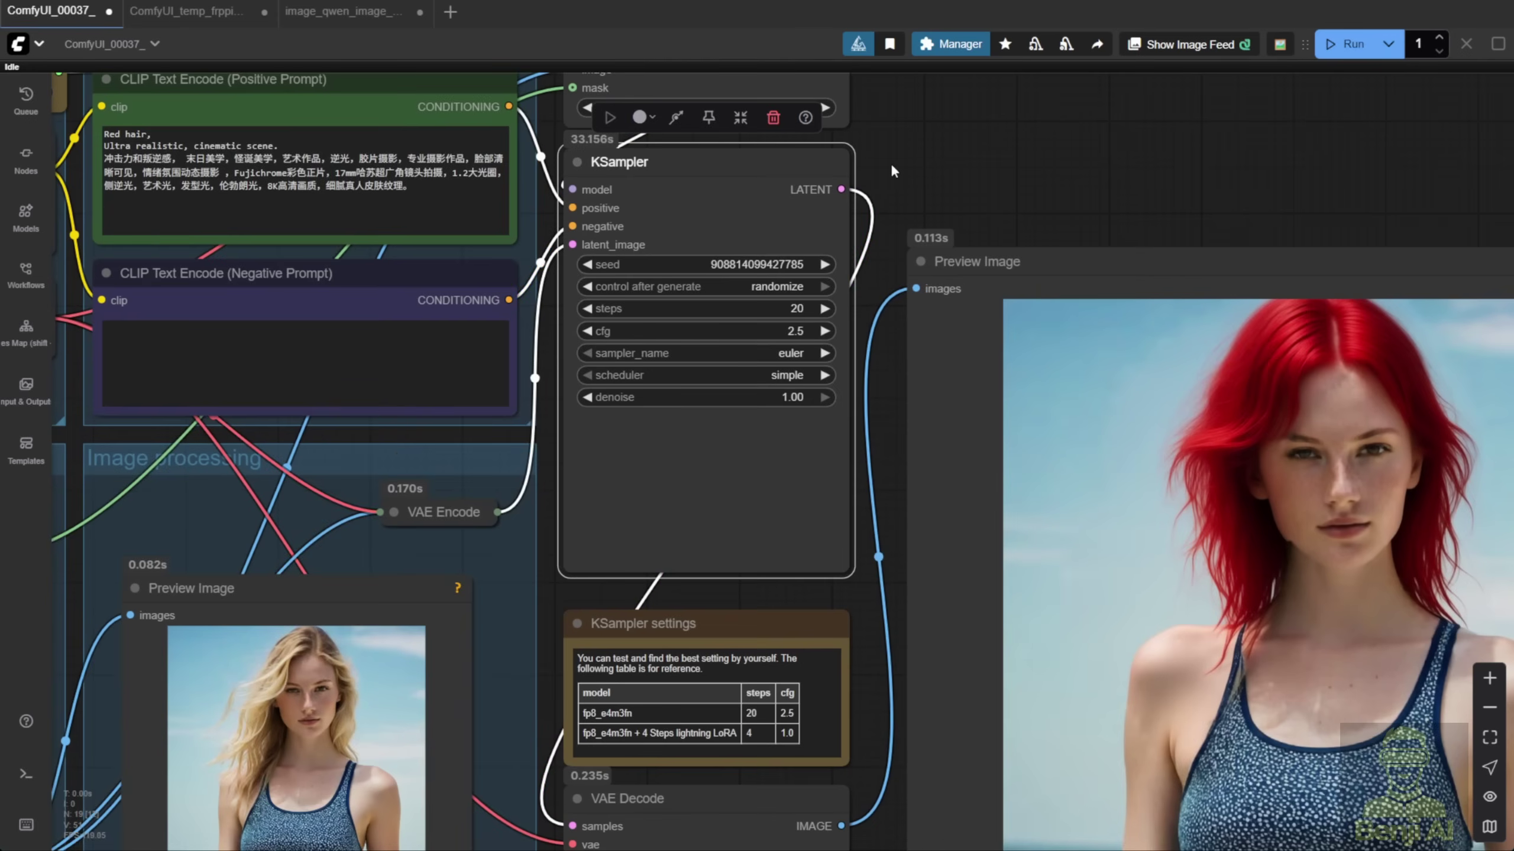
# Step: Nudge the QwenImageDiffsynthControlnet node slightly up and to the right above the KSampler
pyautogui.scroll(-2, 922, 149)
pyautogui.moveTo(922, 147); pyautogui.dragTo(1284, 335)
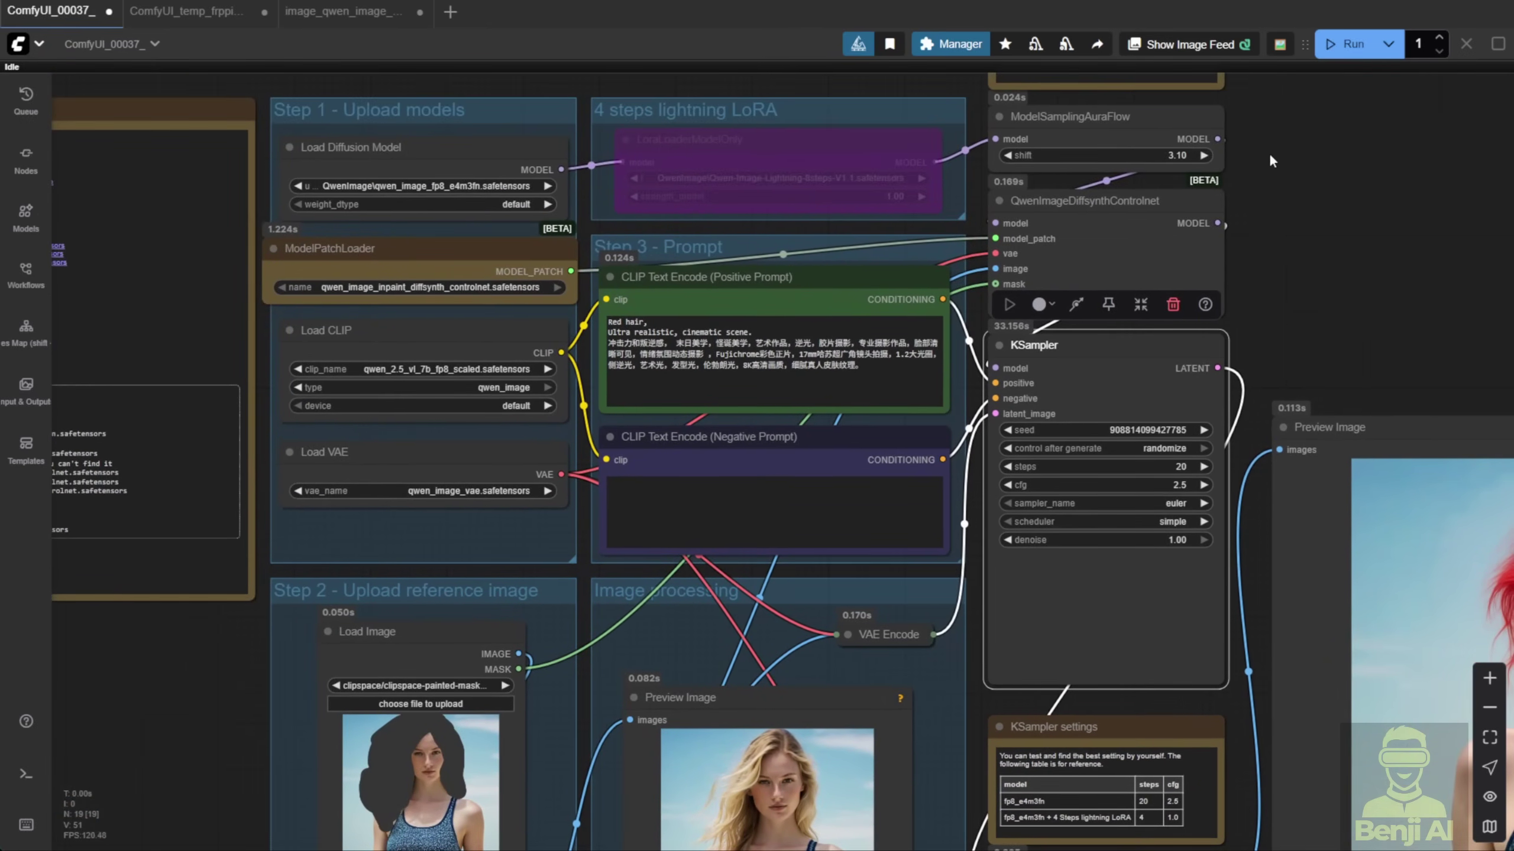
pyautogui.click(1436, 317)
pyautogui.scroll(-1, 1327, 281)
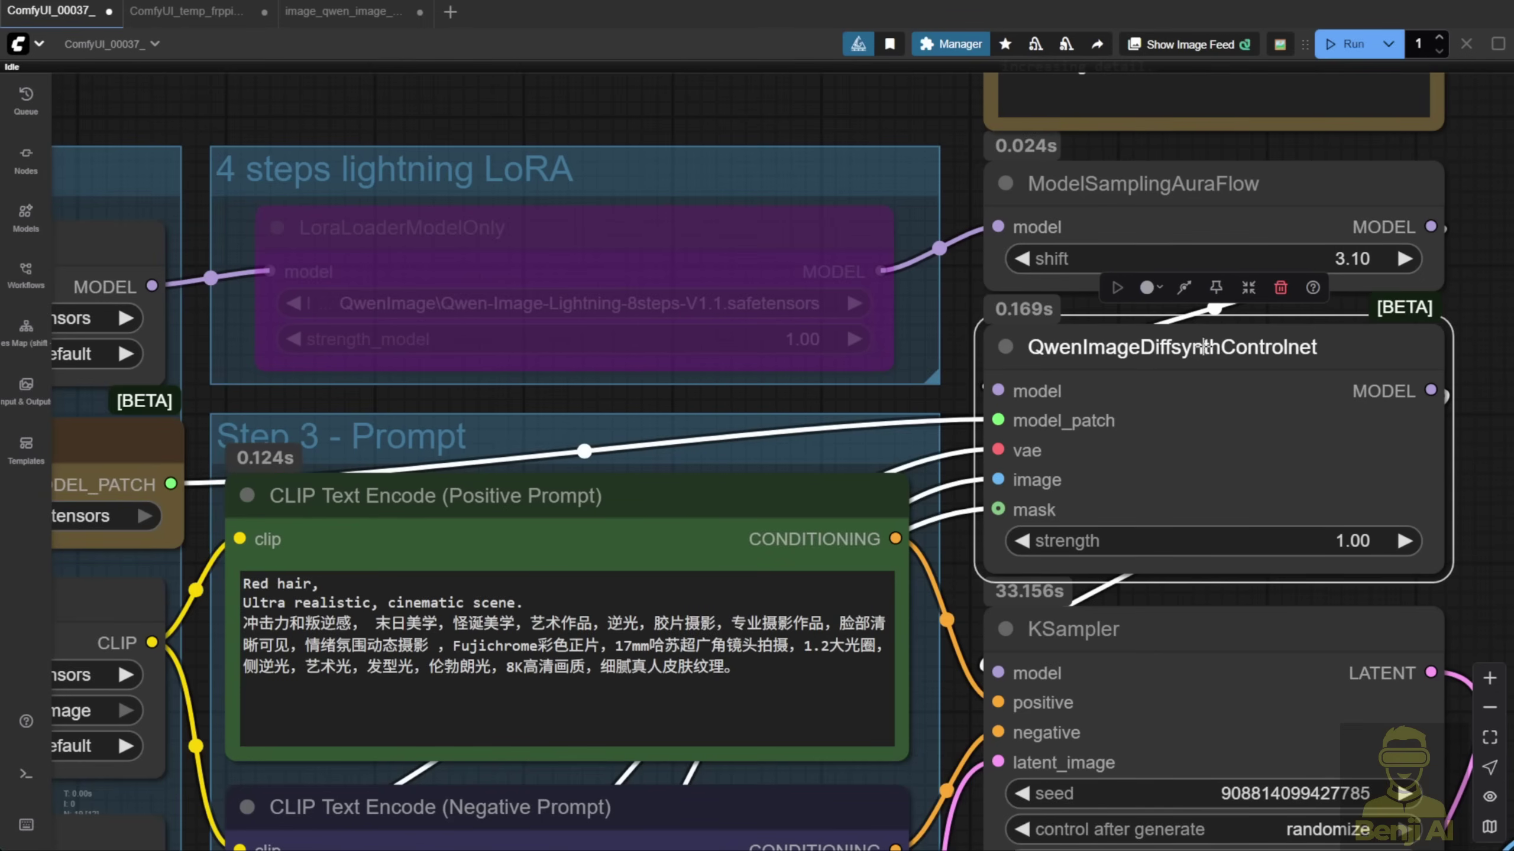
pyautogui.moveTo(1478, 309); pyautogui.dragTo(1184, 200)
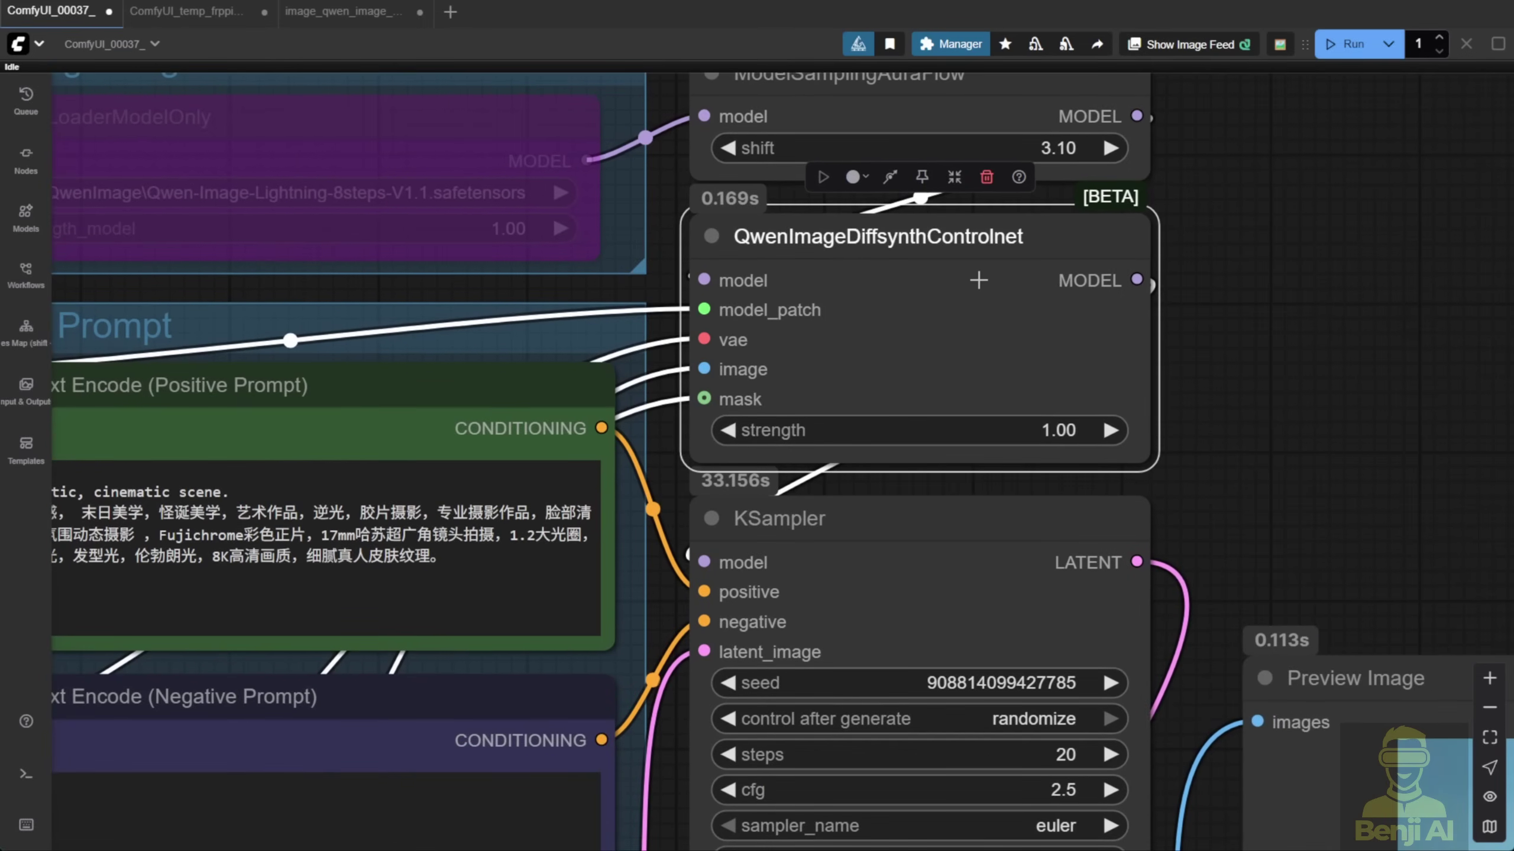
pyautogui.moveTo(956, 258); pyautogui.dragTo(923, 244)
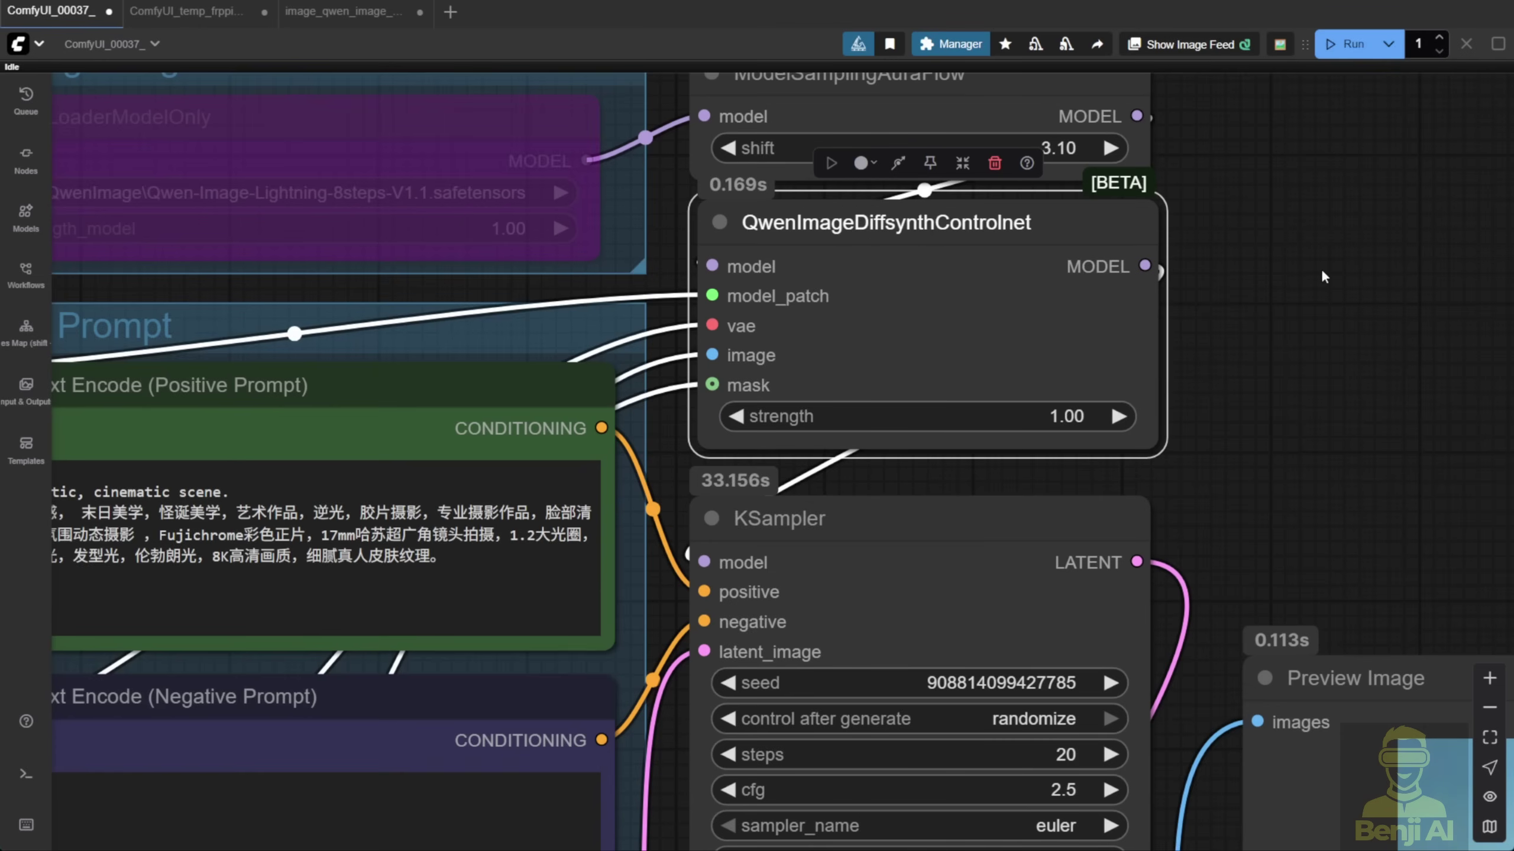
# Step: Nudge the ModelSamplingAuraFlow node slightly up and to the left above the QwenImageDiffsynthControlnet node
pyautogui.scroll(-2, 1245, 239)
pyautogui.moveTo(1248, 236); pyautogui.dragTo(1268, 363)
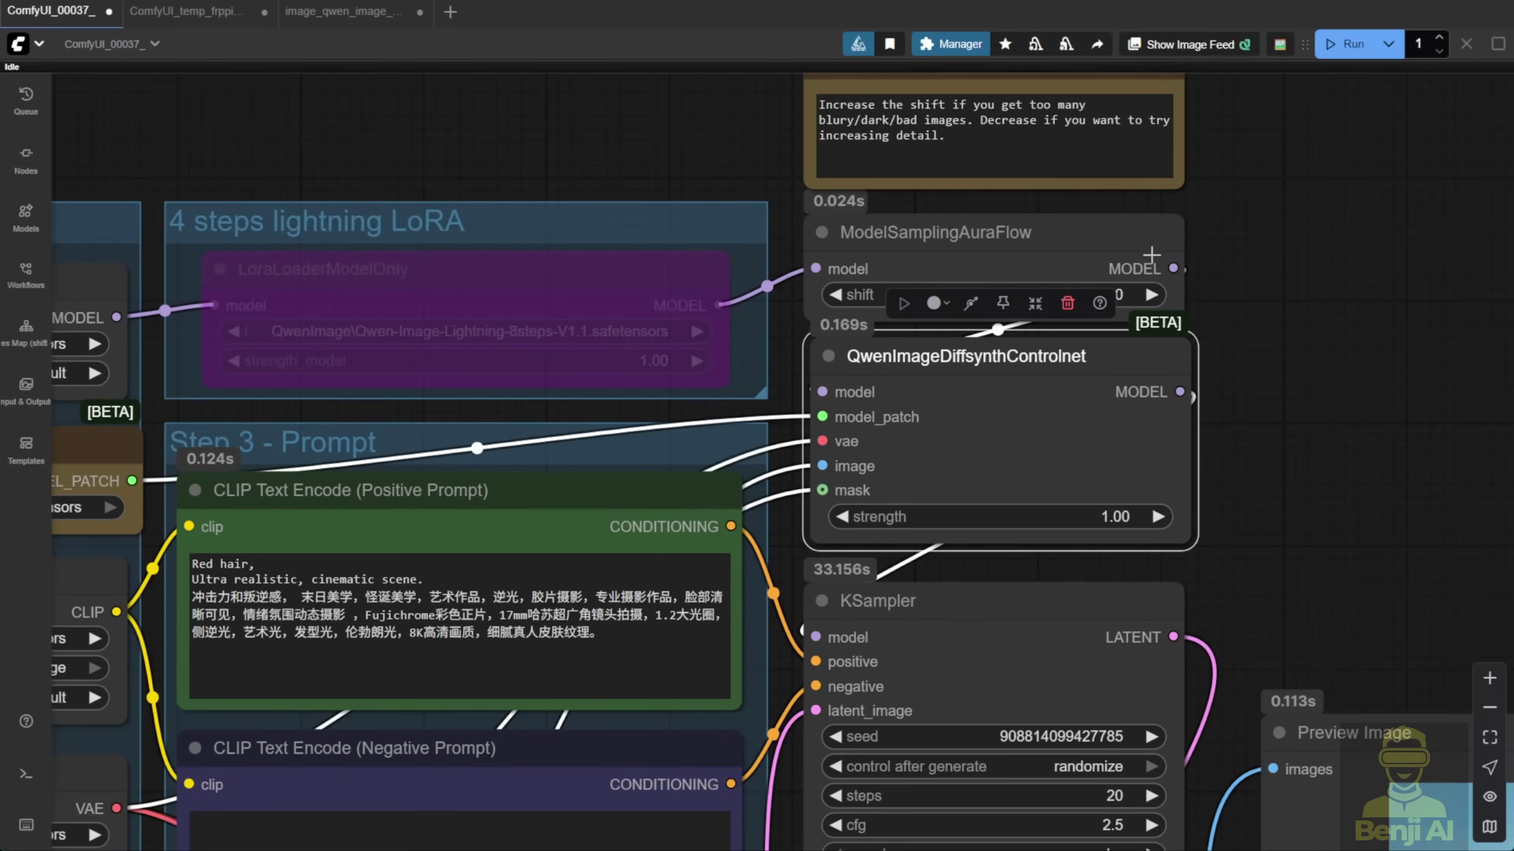
pyautogui.click(1134, 237)
pyautogui.moveTo(1134, 238); pyautogui.dragTo(1136, 235)
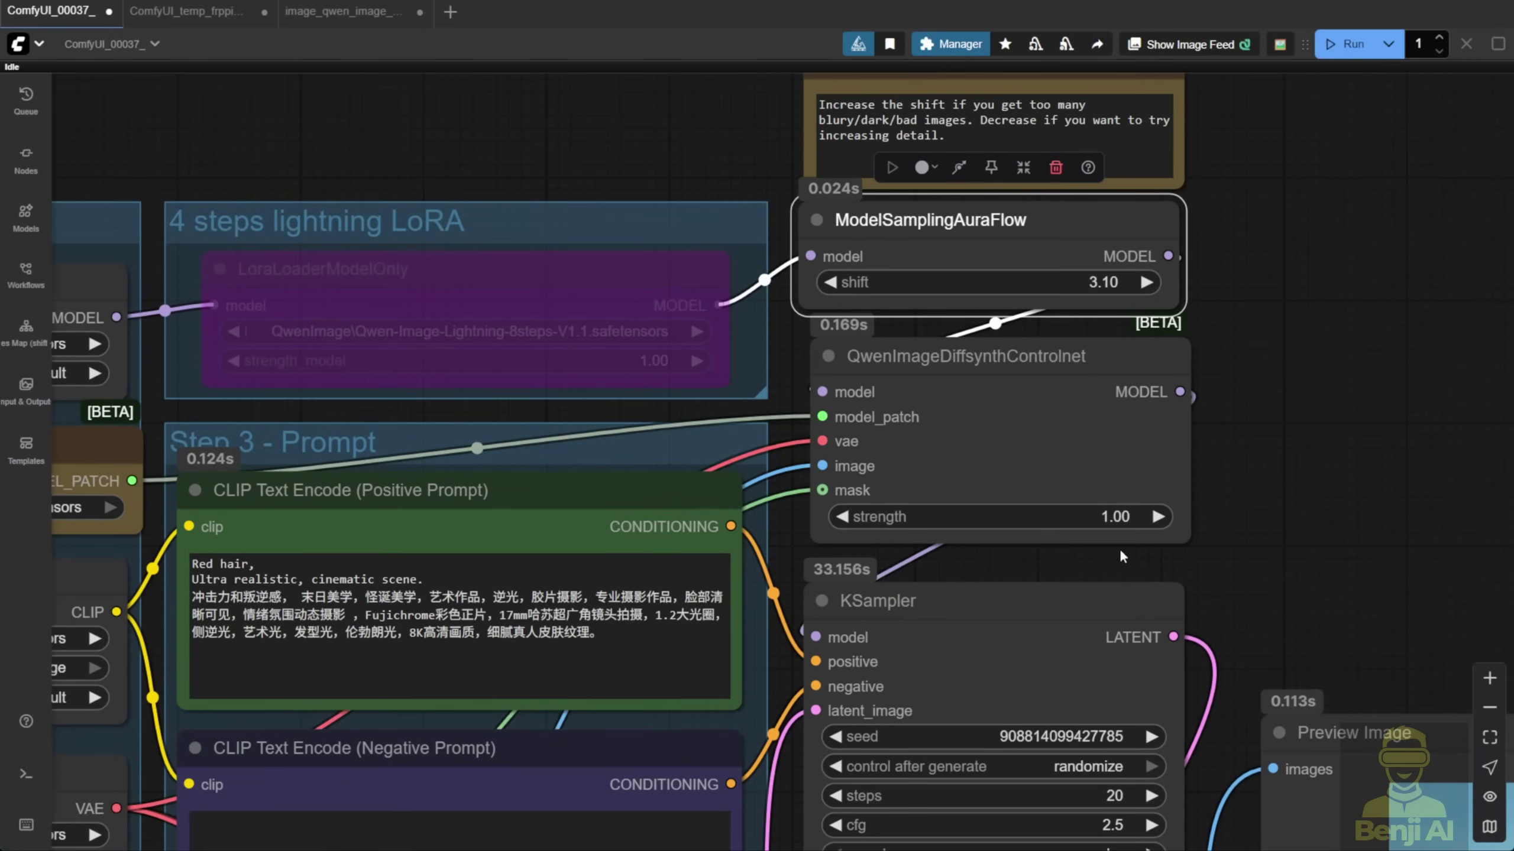
# Step: Compare the QwenImageDiffsynthControlnet inputs with the Apply ControlNet node's connections, strength and start and end percent in the ComfyUI_temp_frppi_00003_ workflow
pyautogui.scroll(3, 1119, 549)
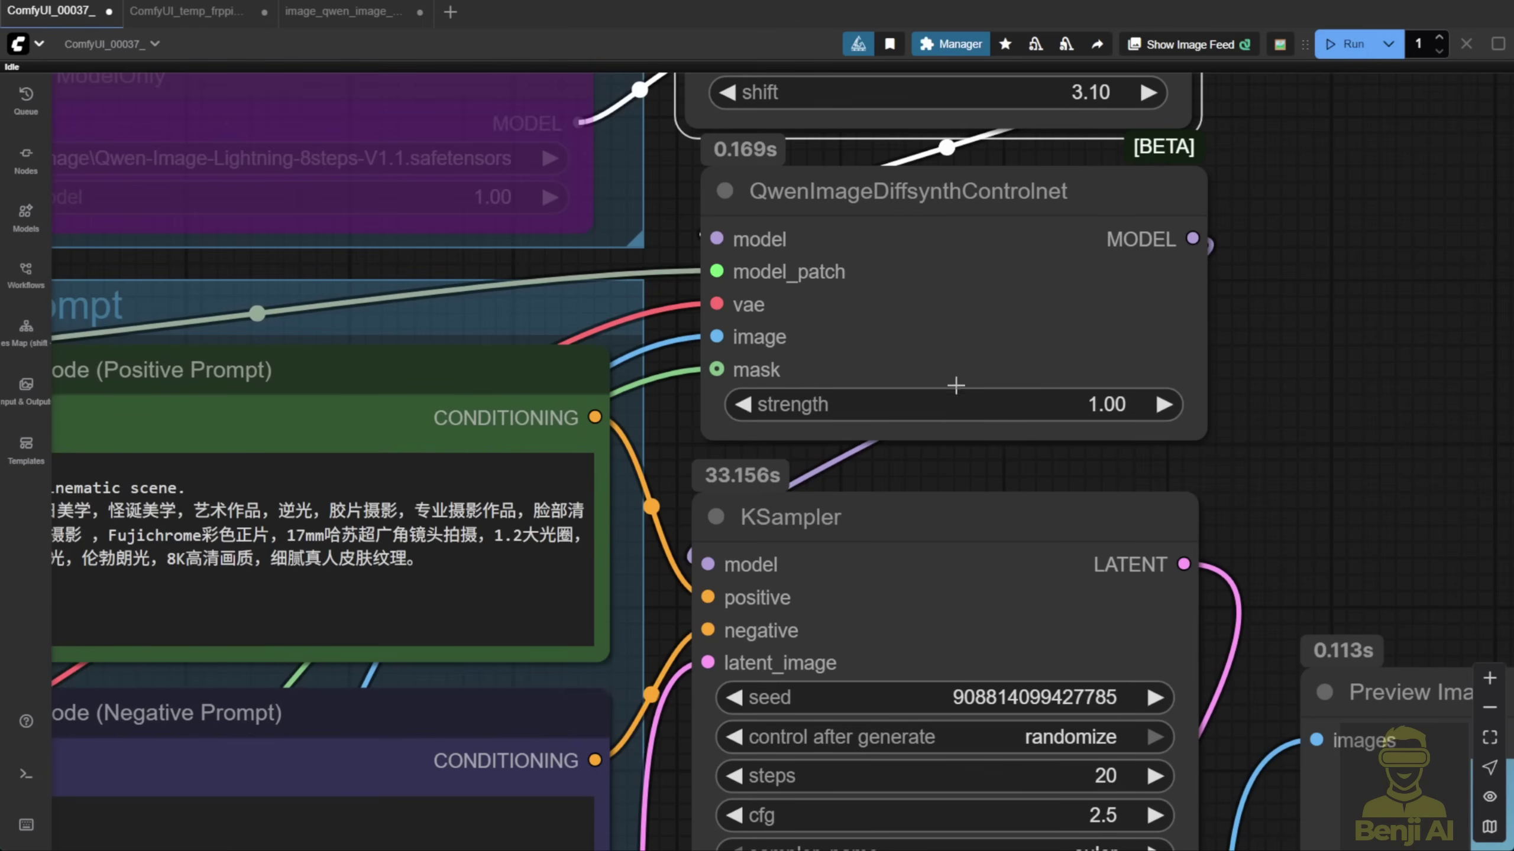
pyautogui.click(933, 203)
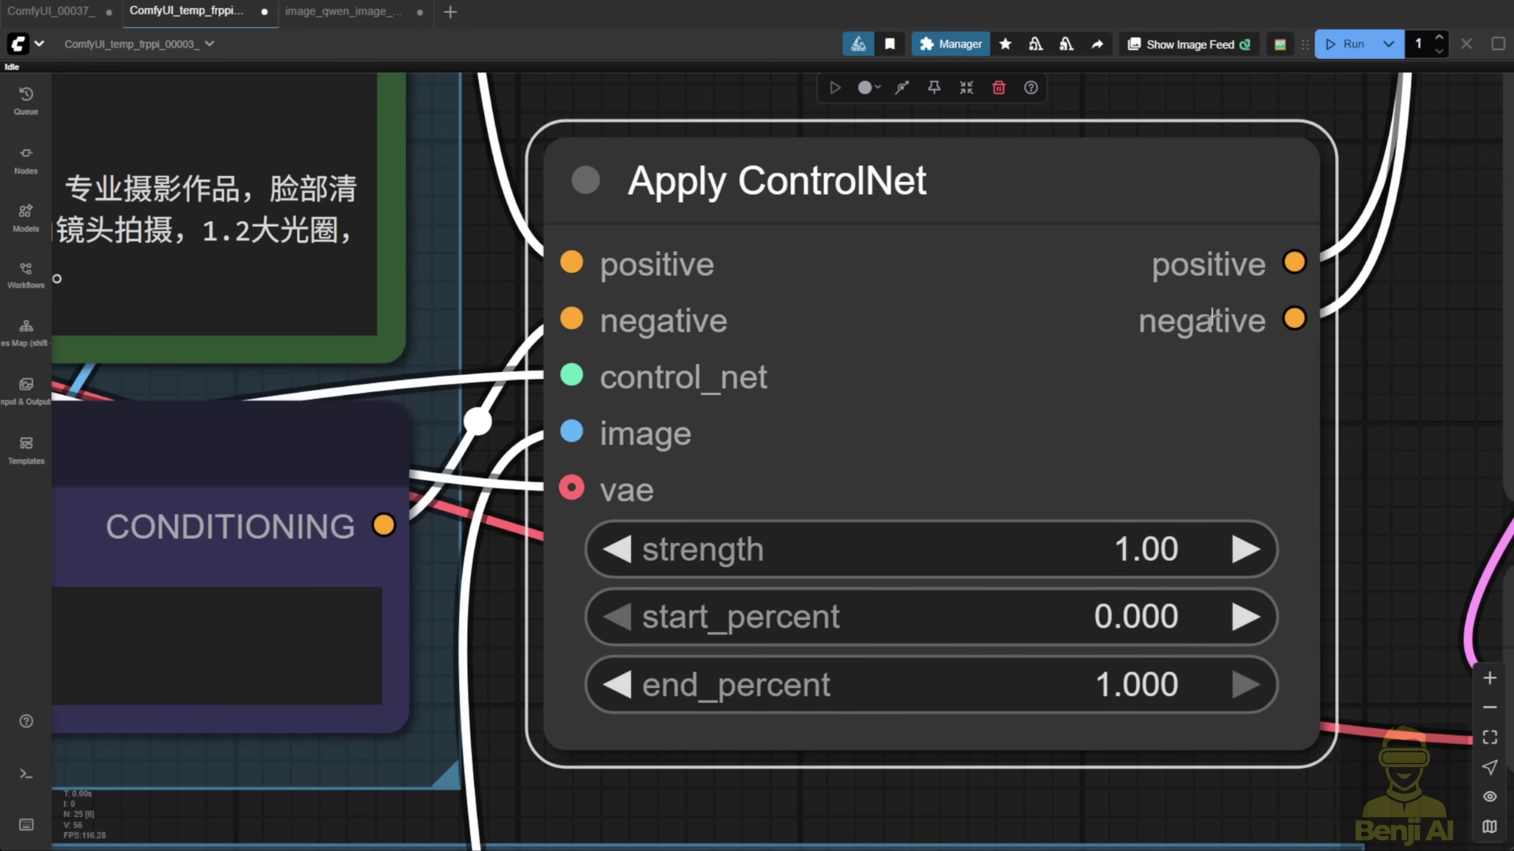
pyautogui.scroll(-3, 1115, 527)
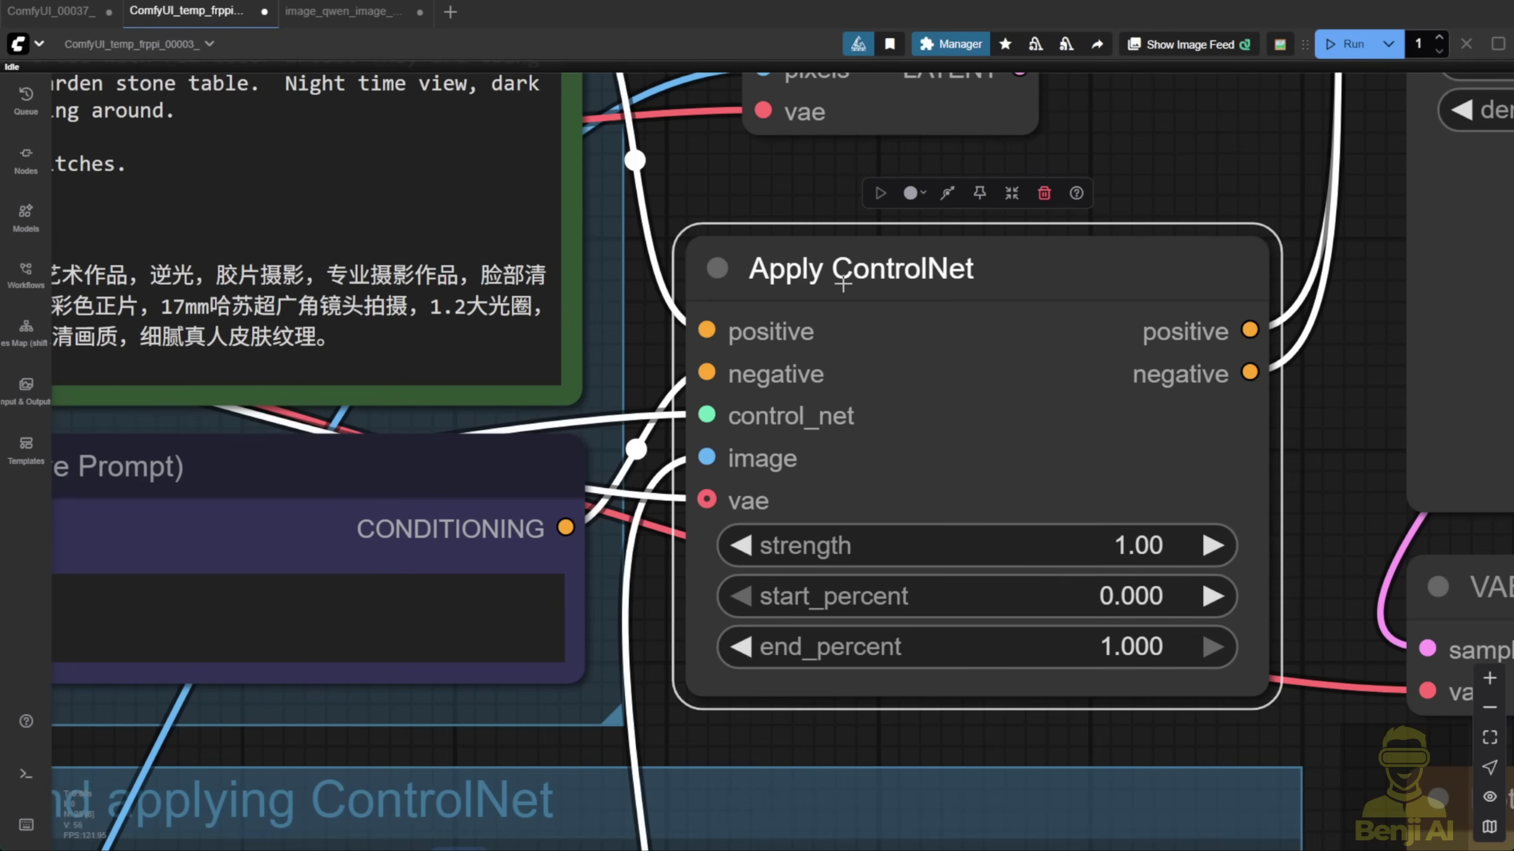
pyautogui.scroll(-3, 862, 686)
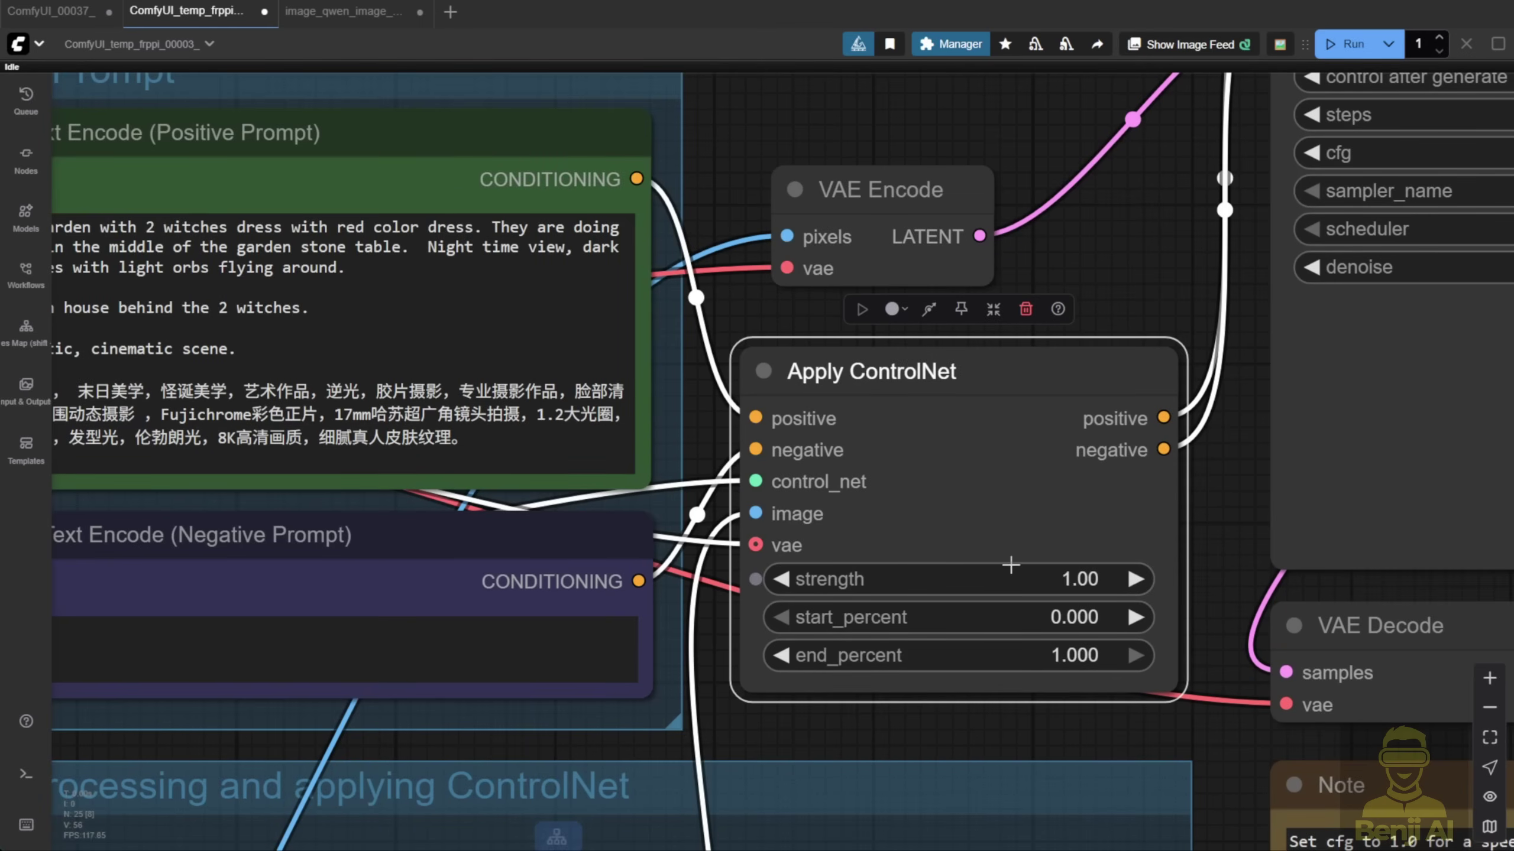
pyautogui.moveTo(899, 741); pyautogui.dragTo(770, 511)
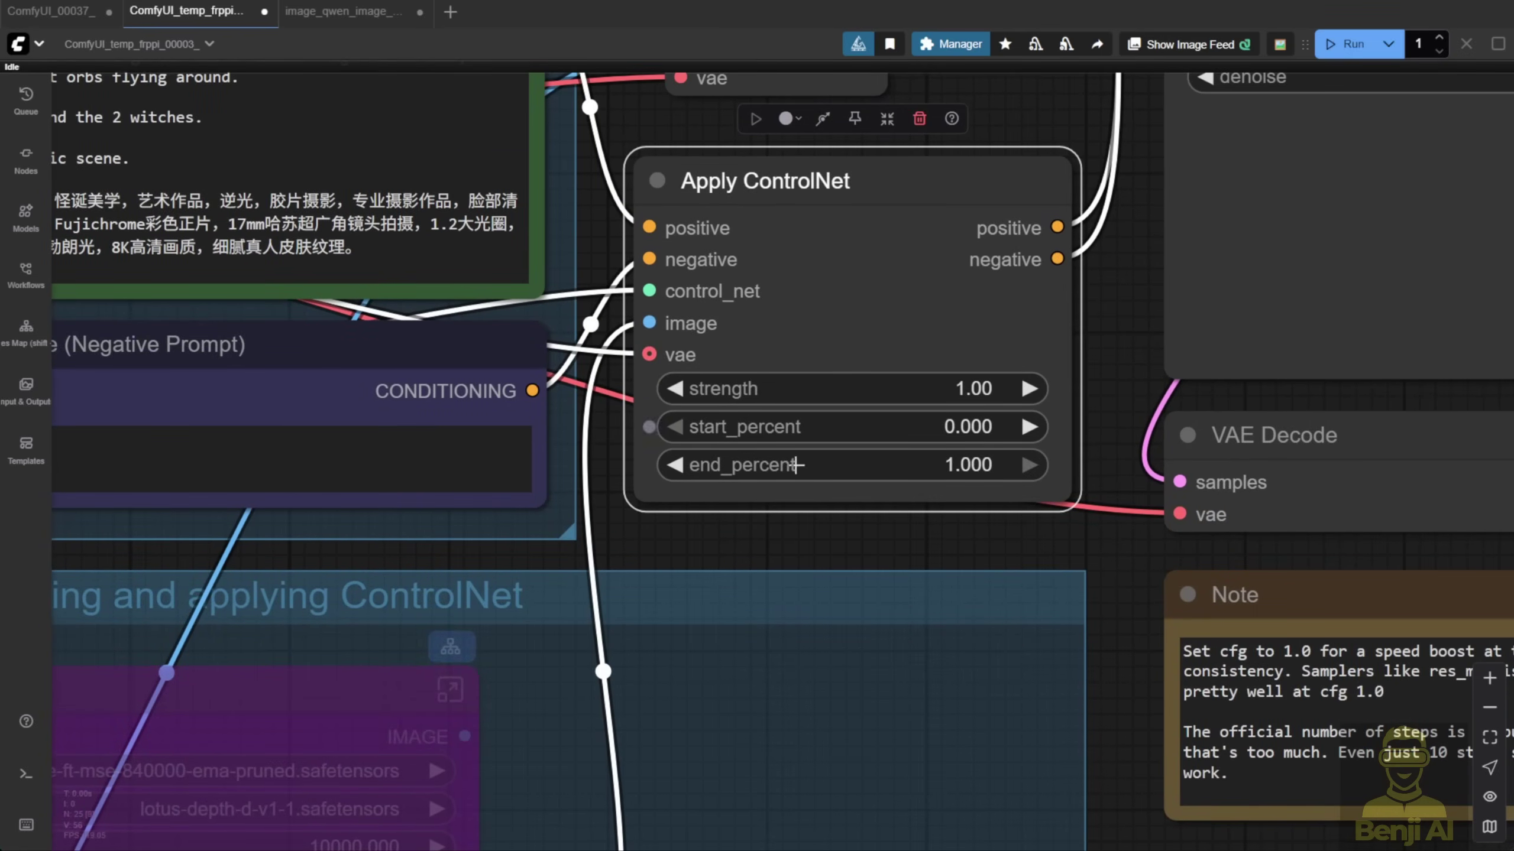
pyautogui.scroll(-3, 792, 600)
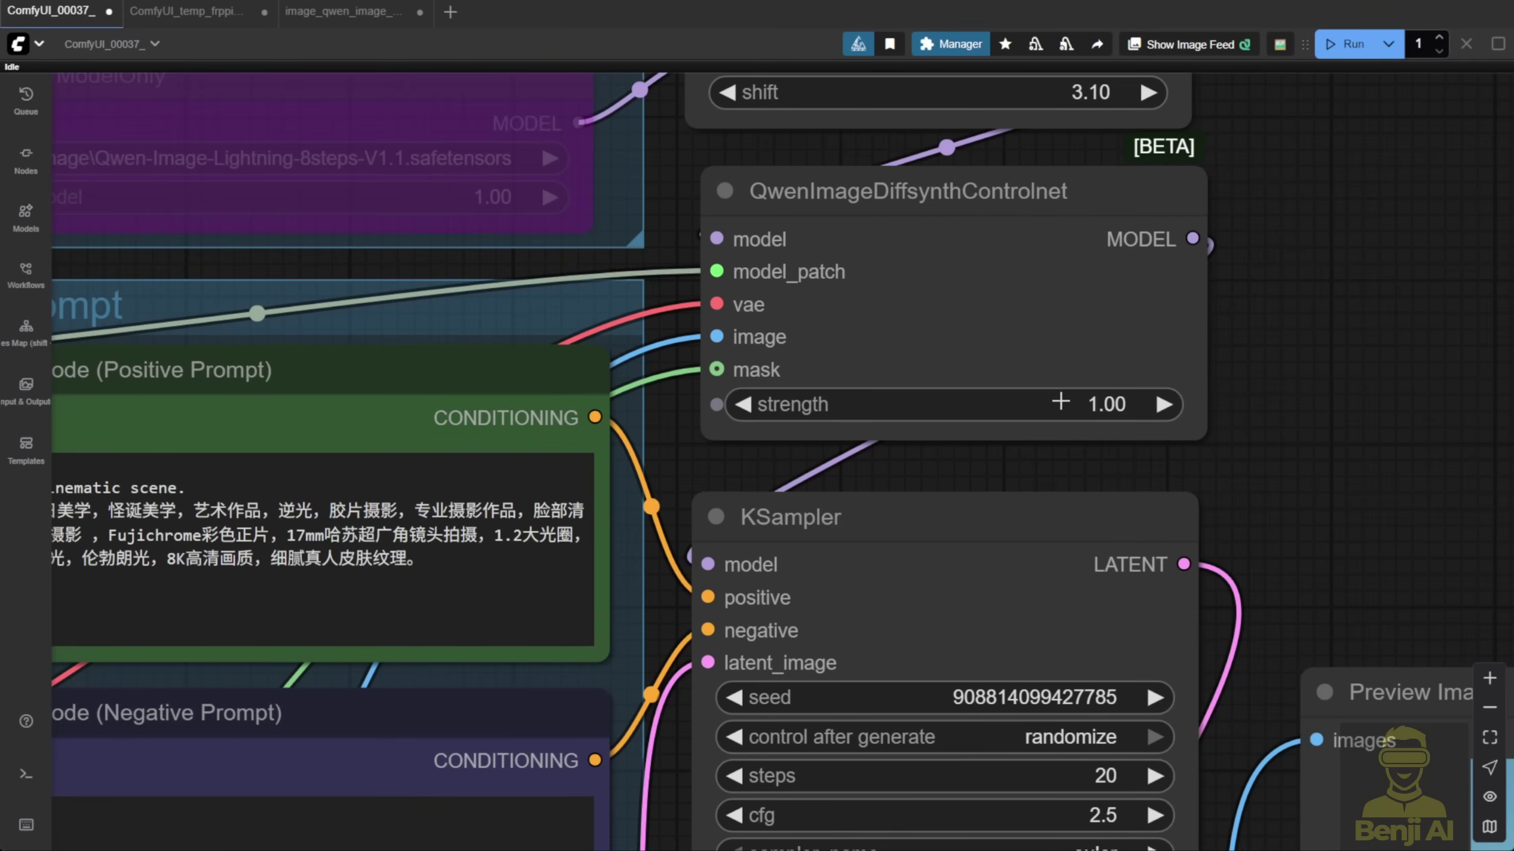
# Step: Try a strength of 1.53 on the QwenImageDiffsynthControlnet node in the inpainting workflow
pyautogui.moveTo(1060, 402); pyautogui.dragTo(1103, 403)
pyautogui.scroll(-4, 1318, 504)
pyautogui.moveTo(1318, 498); pyautogui.dragTo(1346, 19)
pyautogui.scroll(-3, 869, 517)
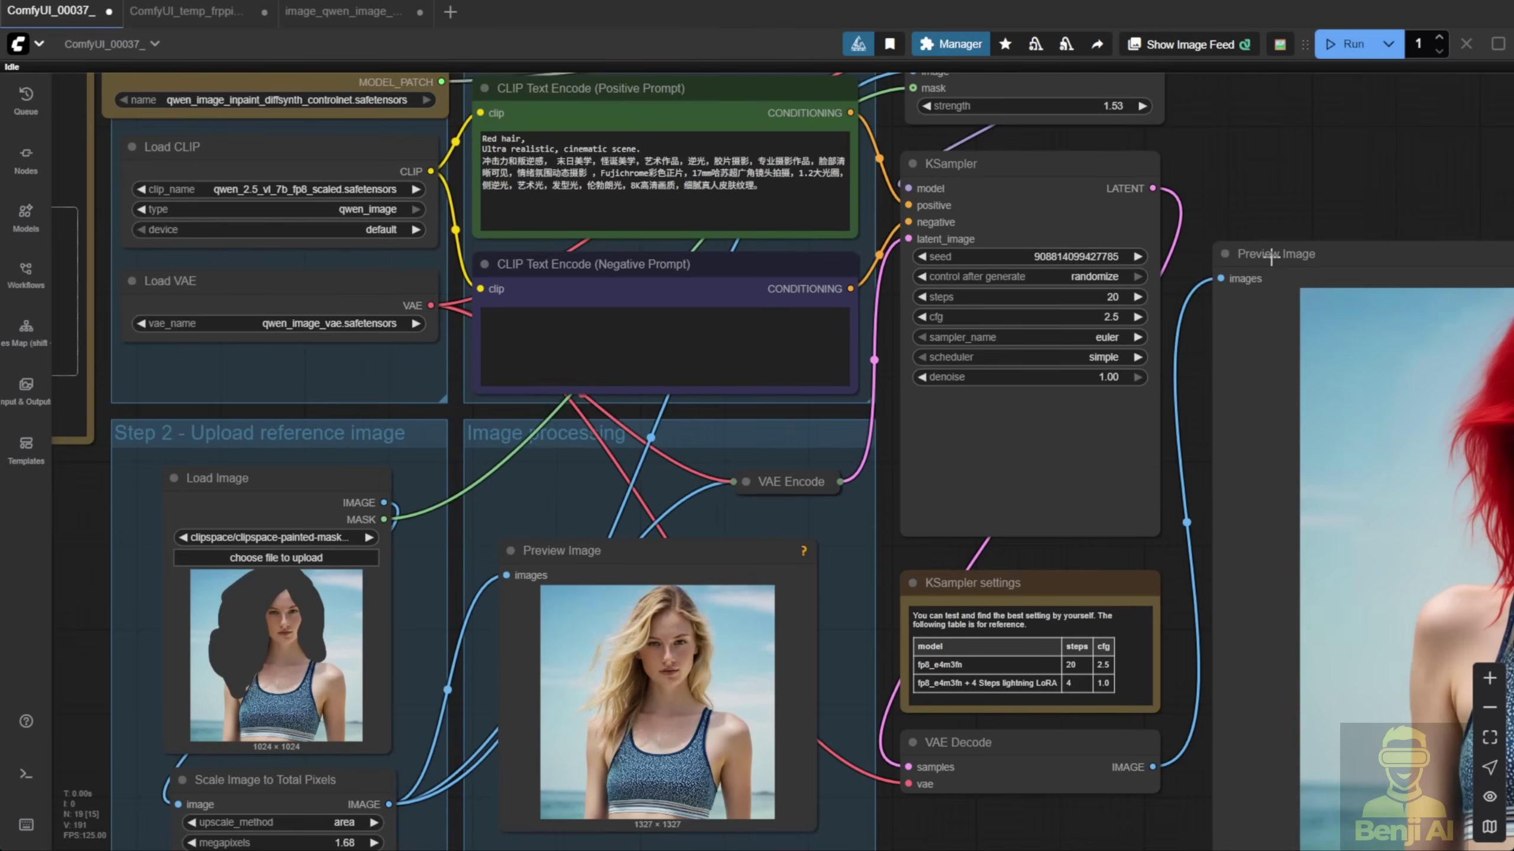
pyautogui.moveTo(1284, 174); pyautogui.dragTo(1248, 432)
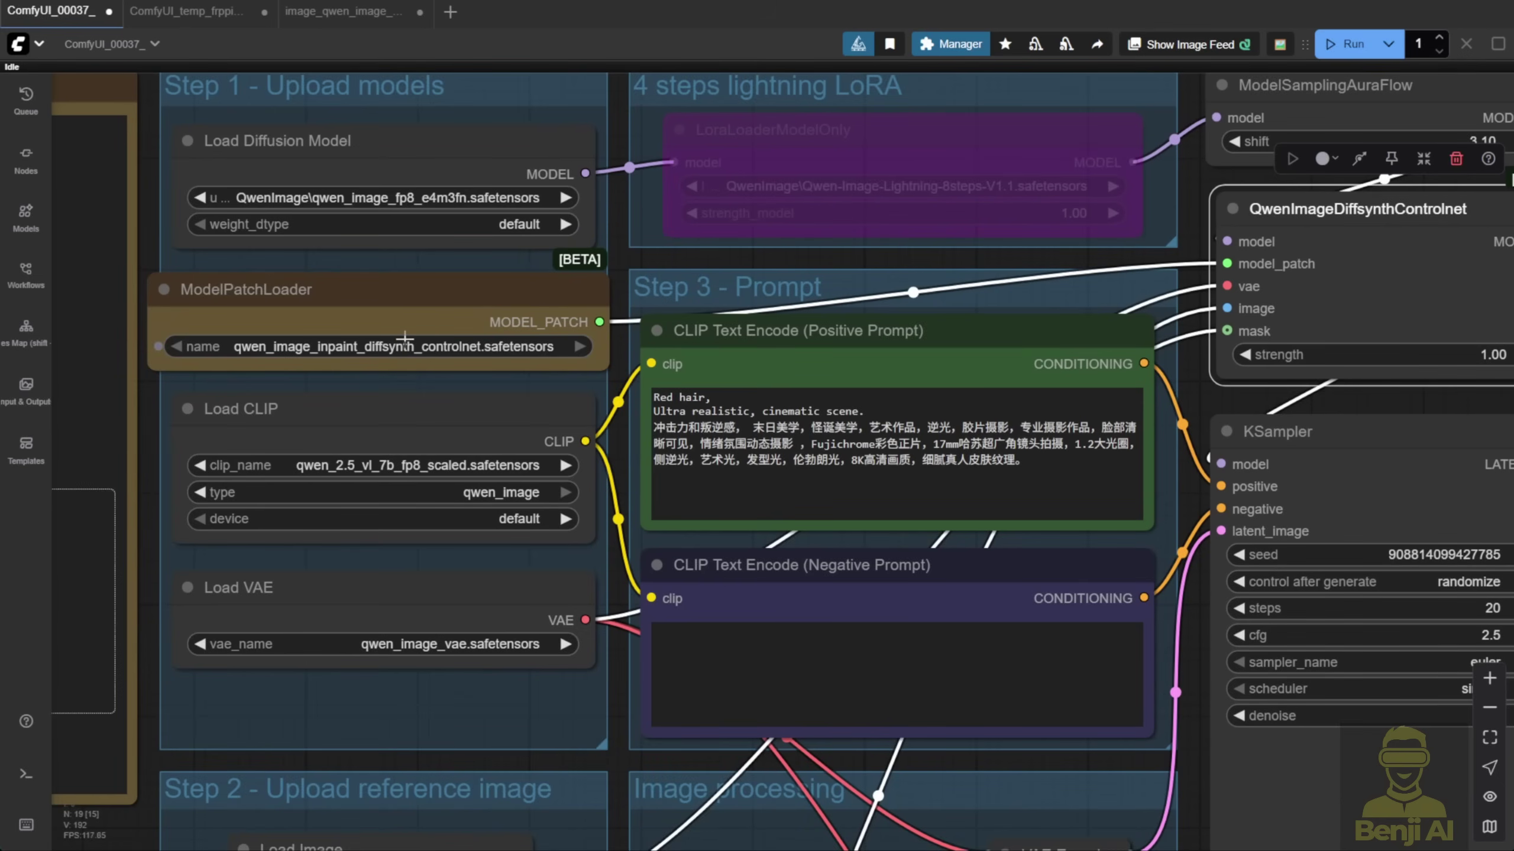
# Step: Switch to the image_qwen_image_union_control_lora workflow and examine the loader for the union DiffSynth LoRA
pyautogui.click(344, 12)
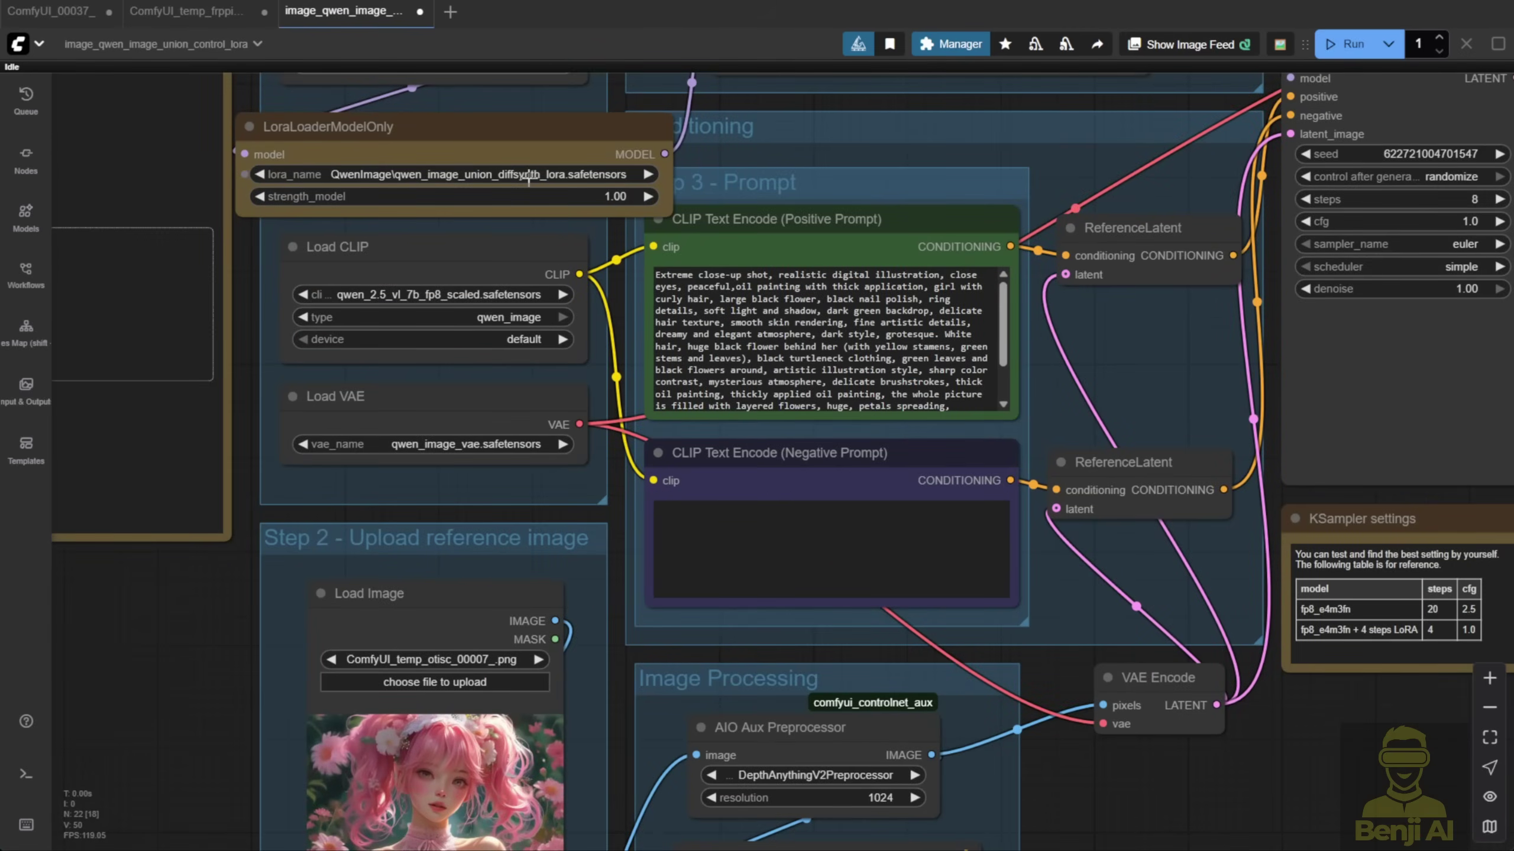
pyautogui.scroll(2, 570, 298)
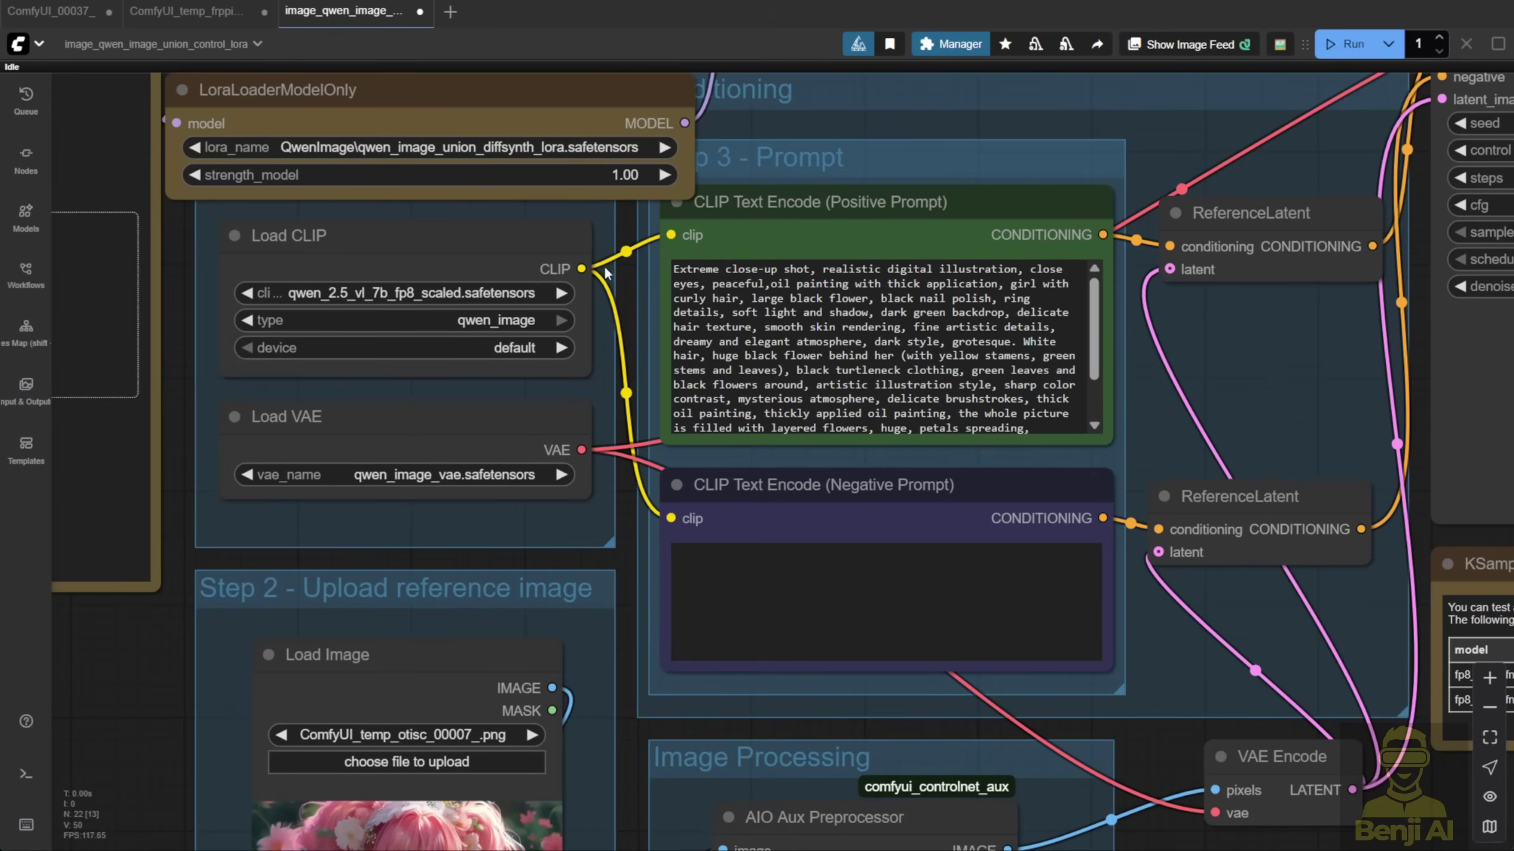
pyautogui.moveTo(176, 443); pyautogui.dragTo(187, 592)
pyautogui.scroll(1, 445, 311)
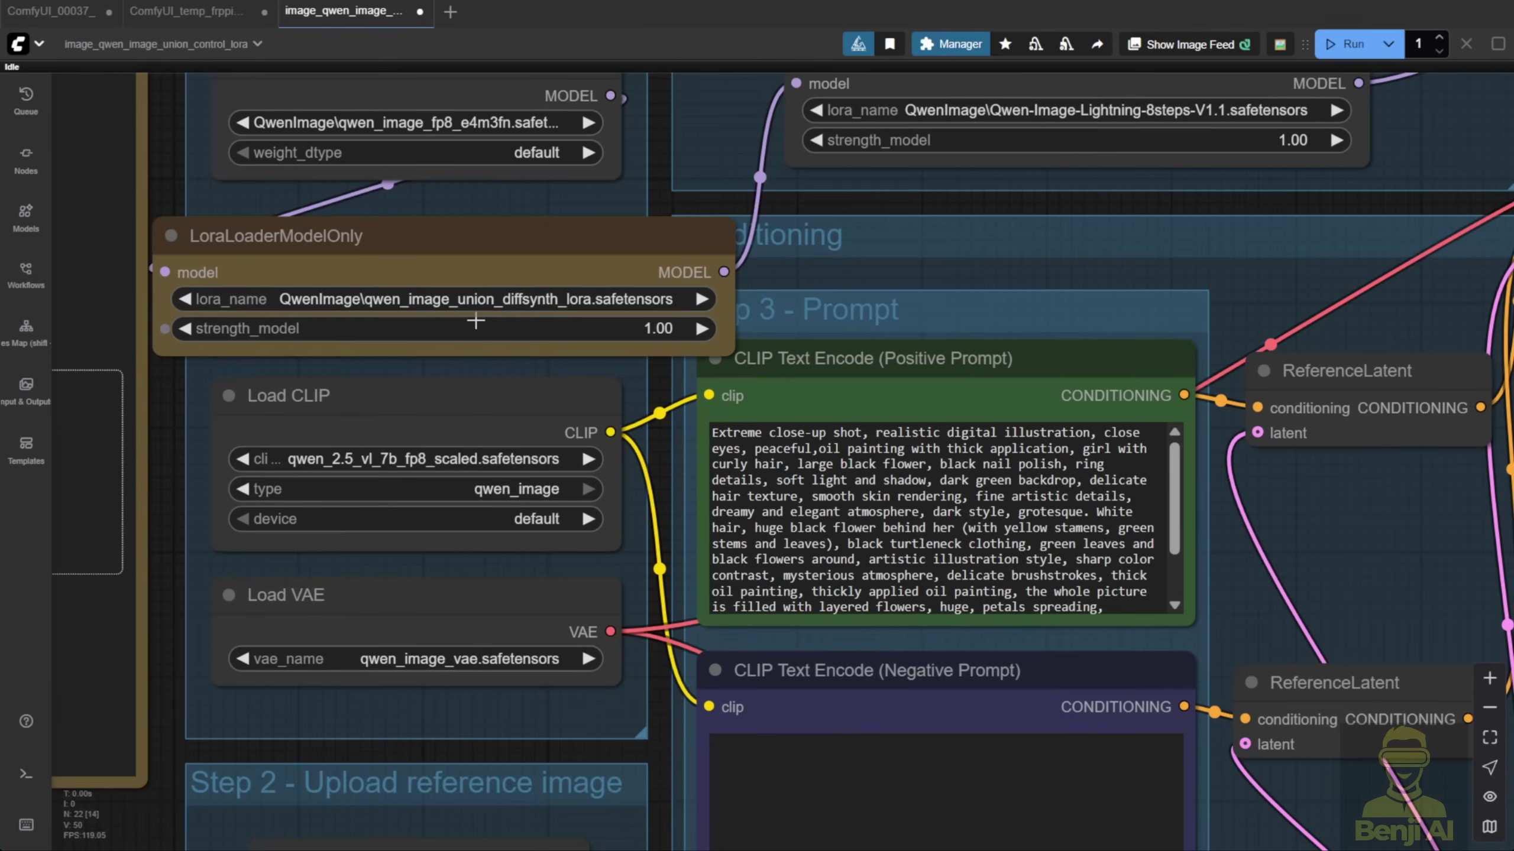
pyautogui.scroll(5, 563, 298)
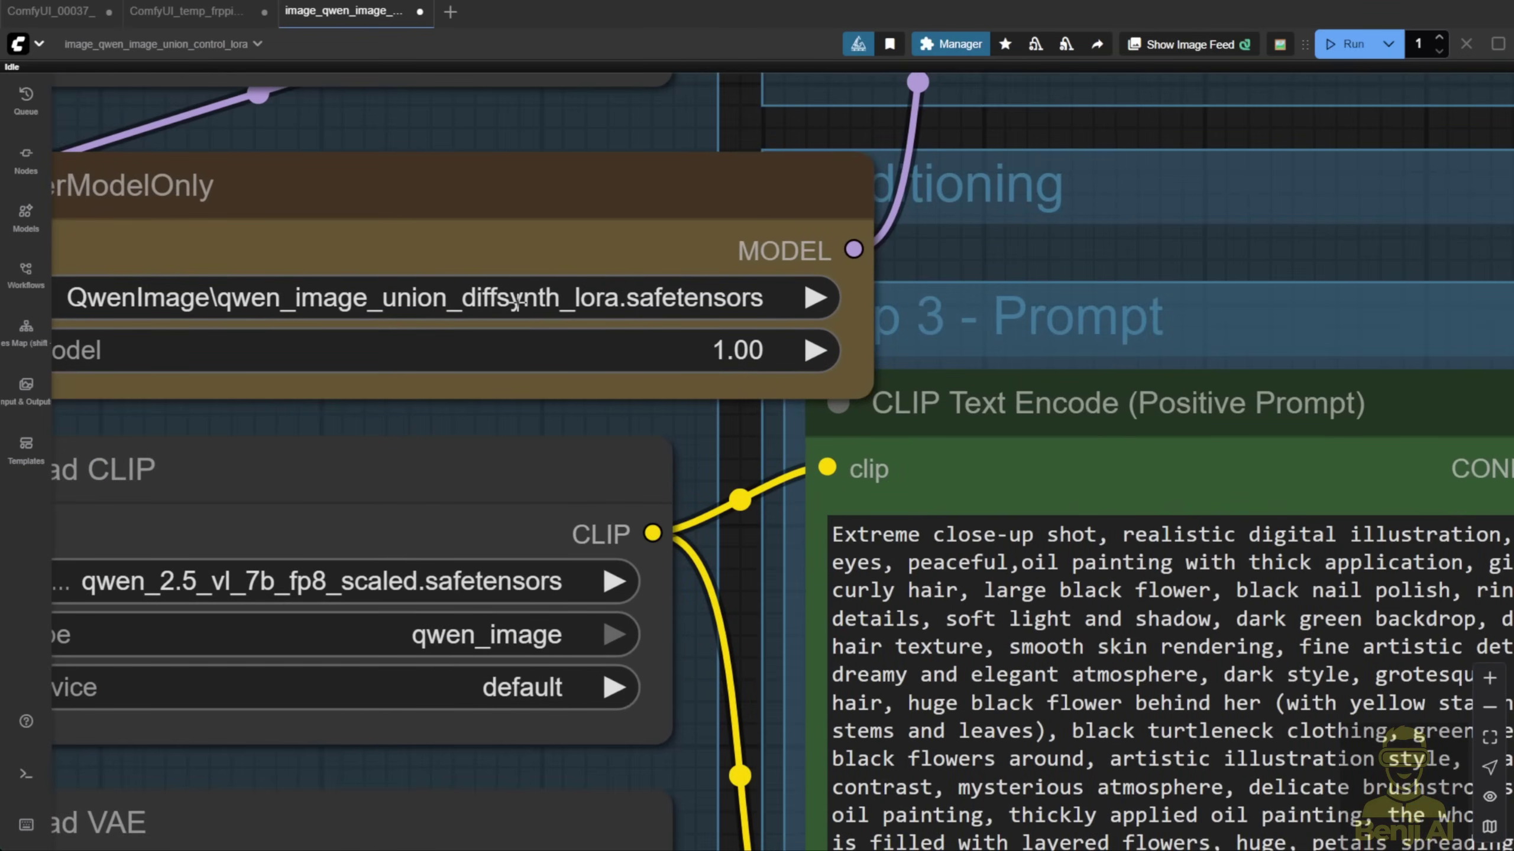
pyautogui.scroll(-3, 750, 523)
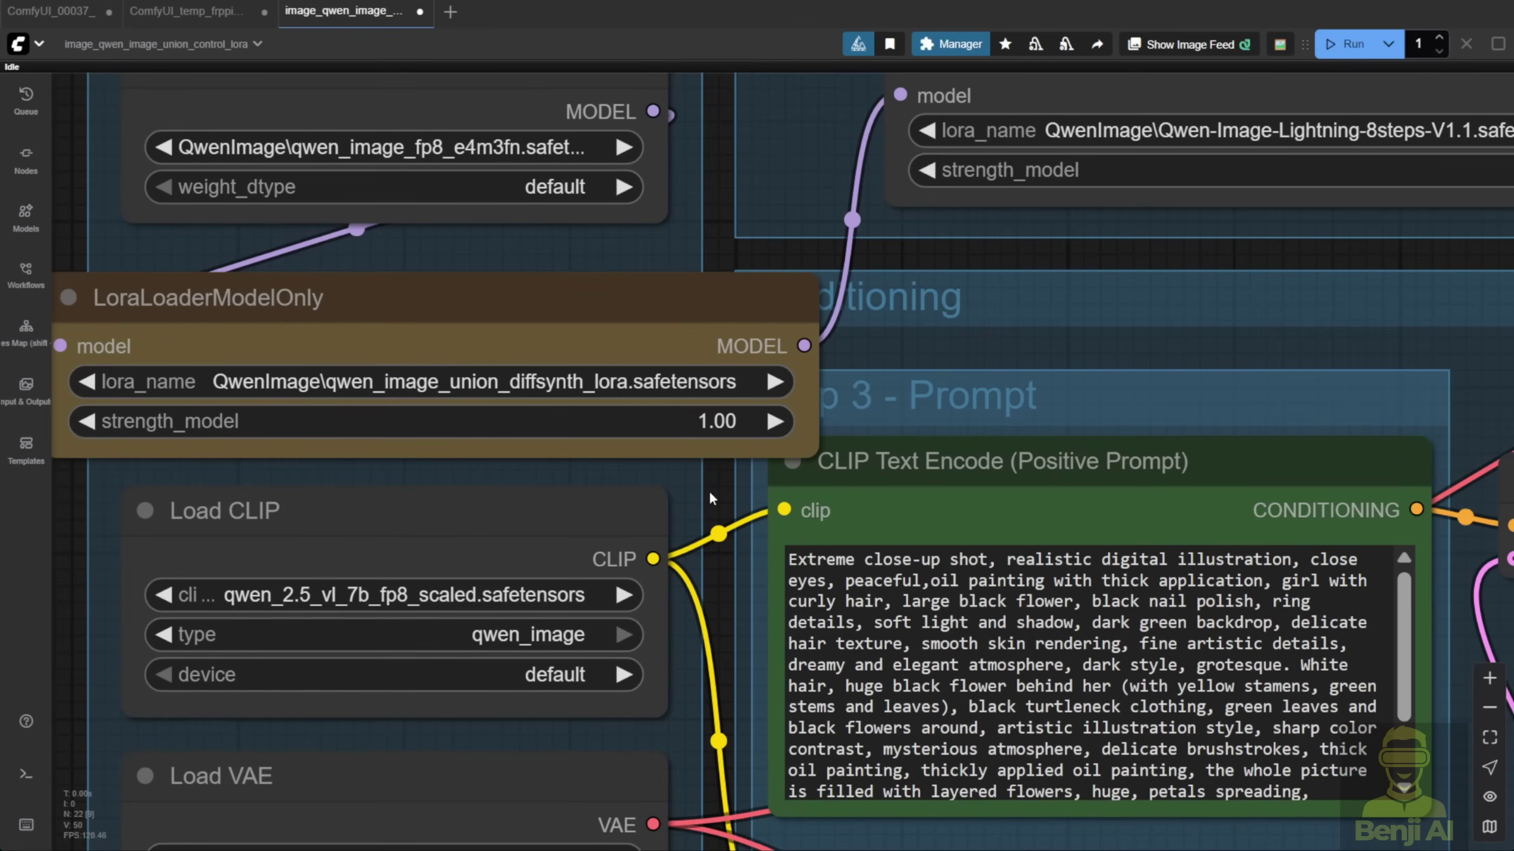
# Step: Examine the 8-step Lightning LoRA loader and its connection to ModelSamplingAuraFlow
pyautogui.scroll(-5, 680, 540)
pyautogui.click(1026, 330)
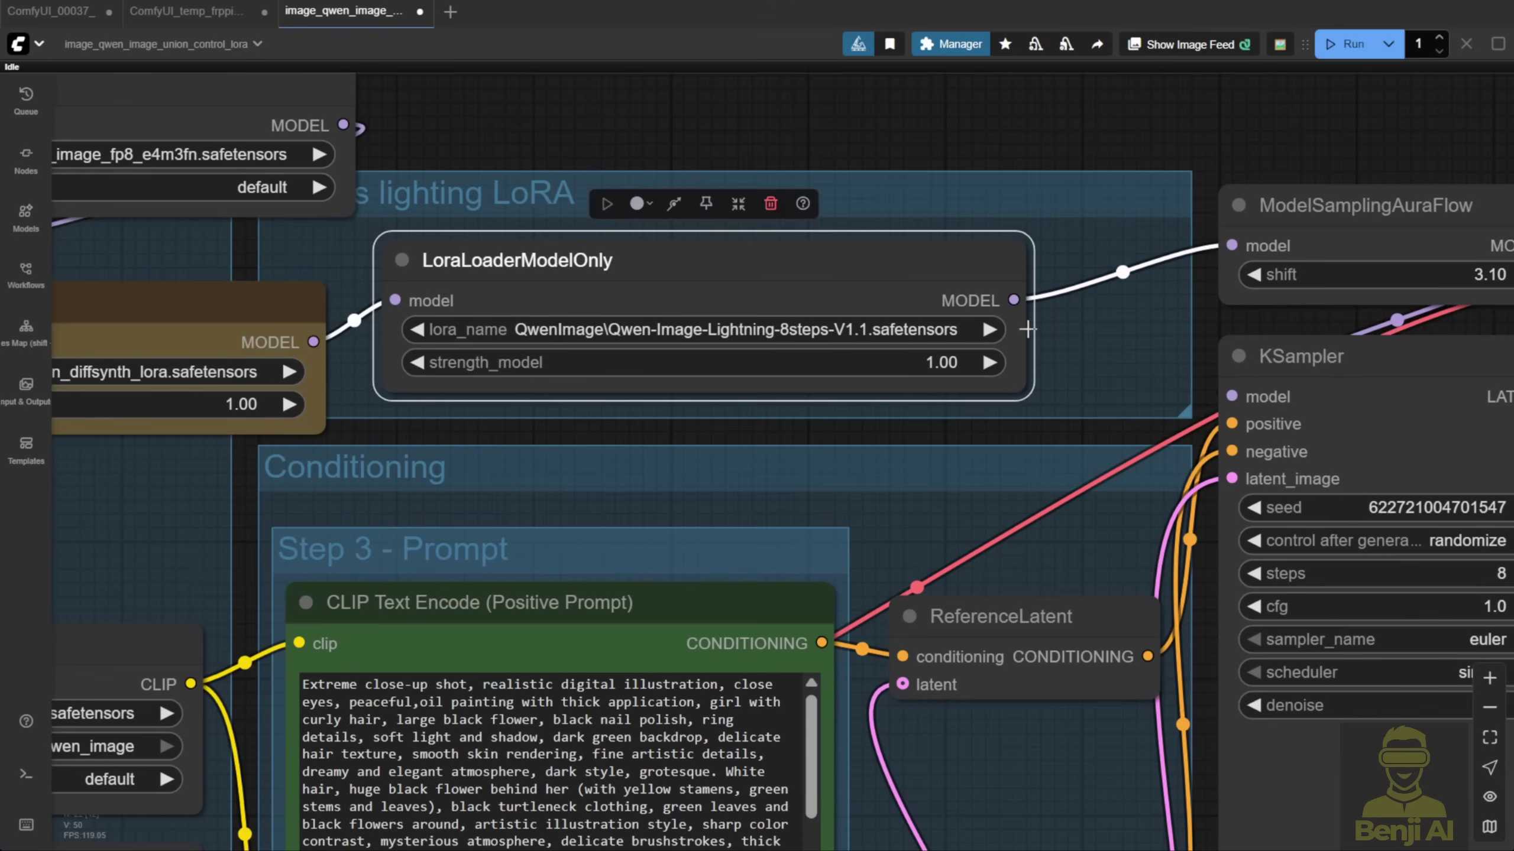
pyautogui.scroll(4, 754, 360)
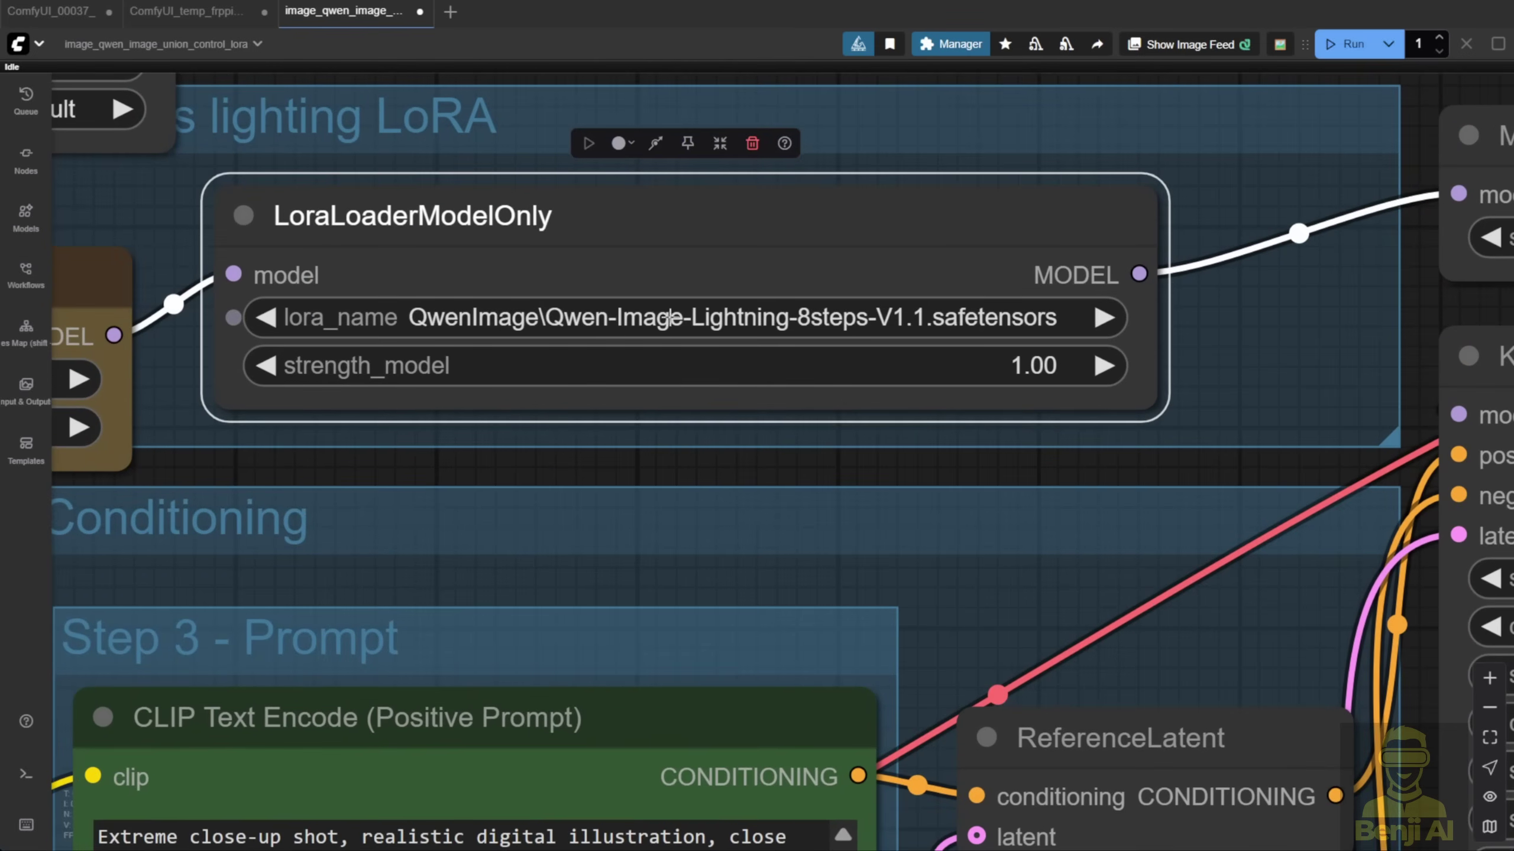
pyautogui.scroll(-7, 1020, 361)
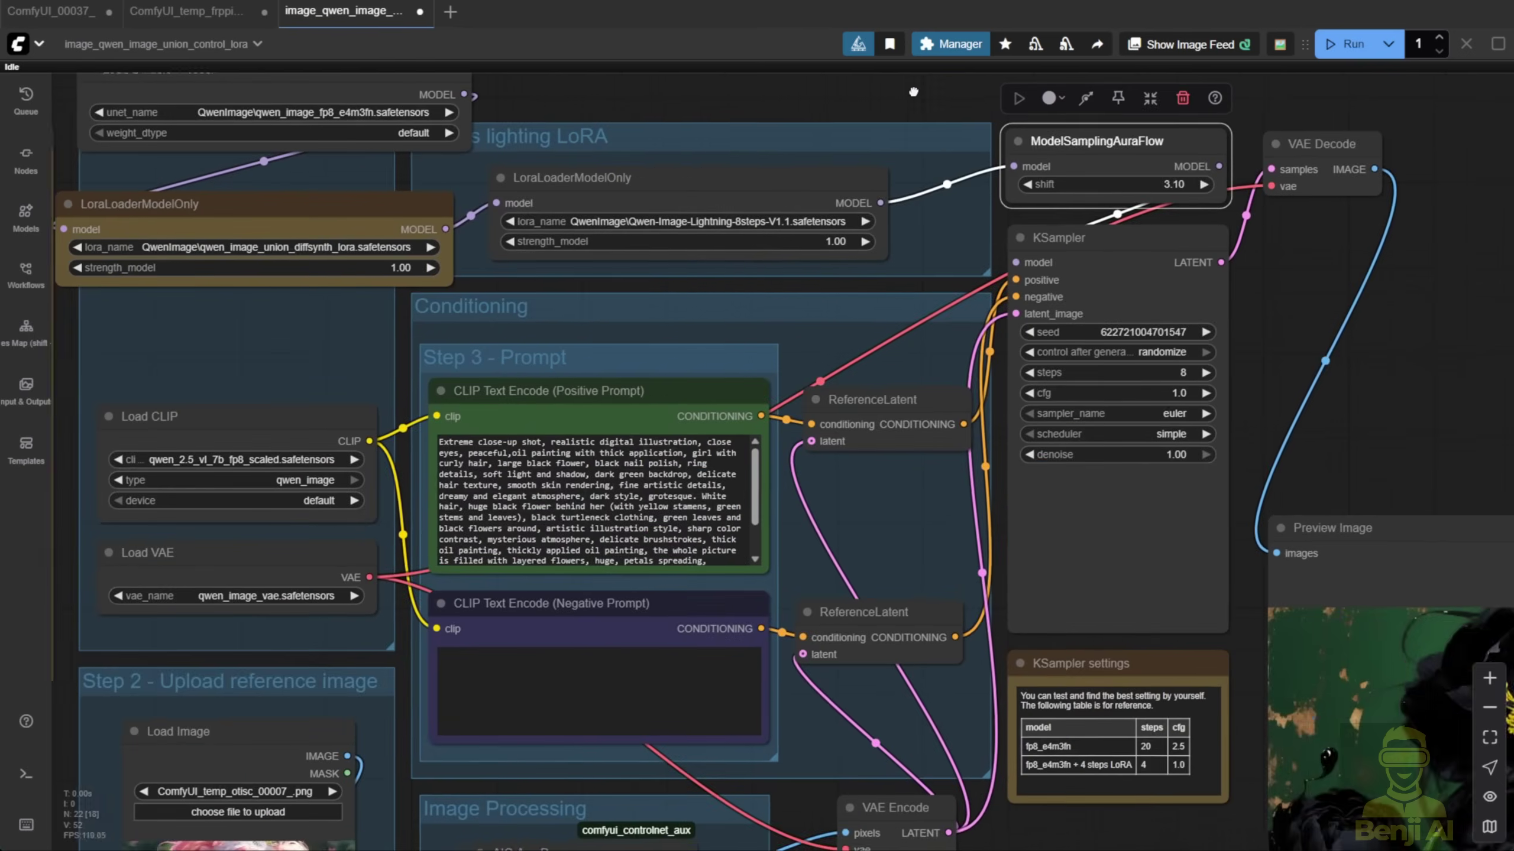
# Step: Narrow the union DiffSynth LoRA loader and place it between the Load Diffusion Model and Load CLIP nodes in the Load models group
pyautogui.moveTo(247, 233); pyautogui.dragTo(361, 238)
pyautogui.moveTo(560, 291); pyautogui.dragTo(513, 291)
pyautogui.moveTo(410, 212); pyautogui.dragTo(424, 310)
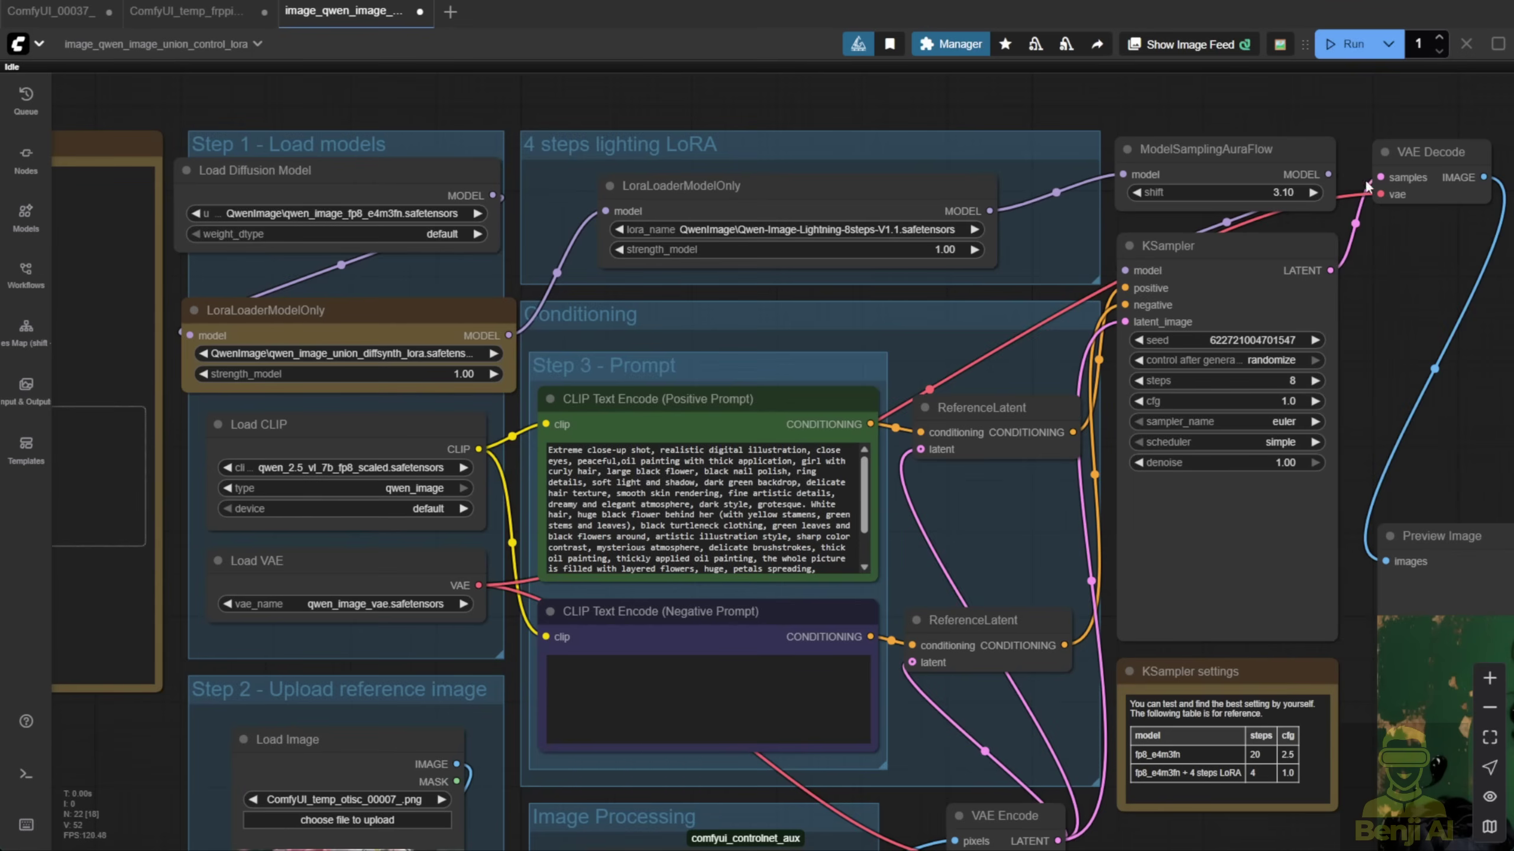
# Step: Move the upper ReferenceLatent node down and the lower one up so they sit close together in the Conditioning group
pyautogui.moveTo(1378, 329); pyautogui.dragTo(1362, 210)
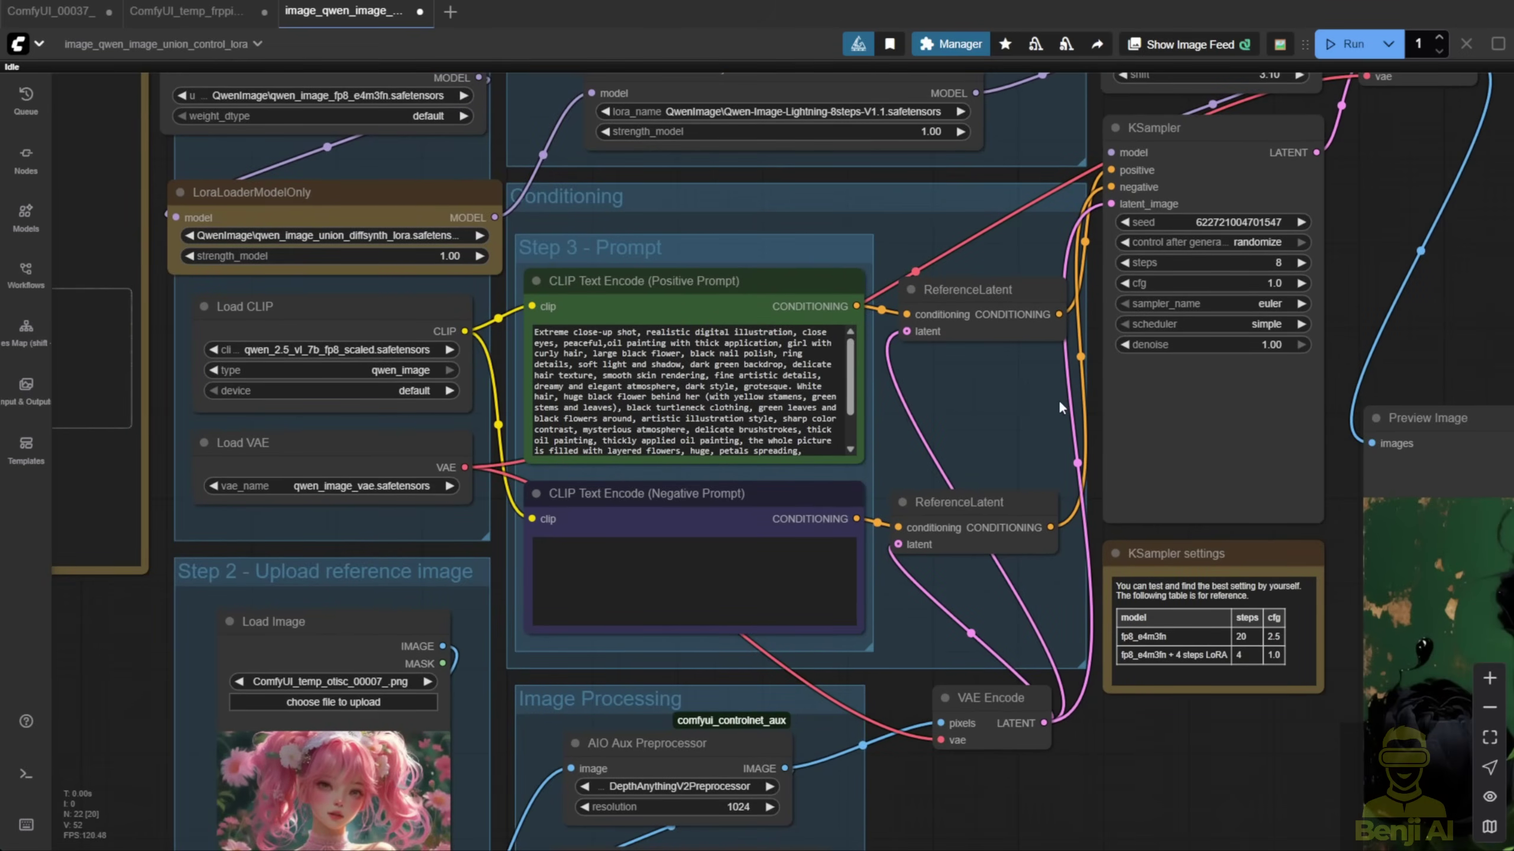
pyautogui.moveTo(1035, 389); pyautogui.dragTo(1000, 579)
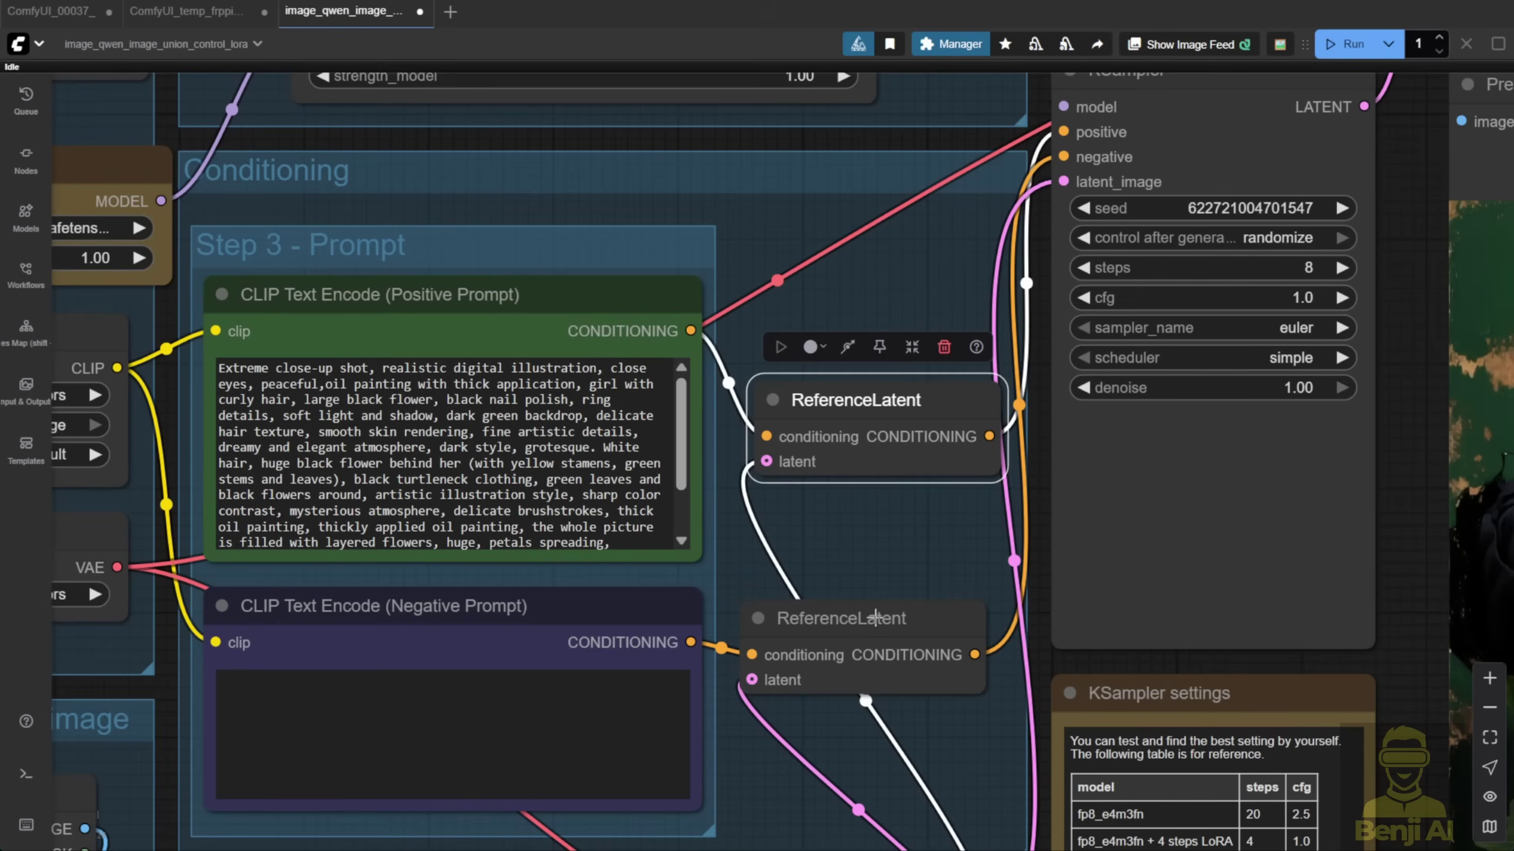
pyautogui.moveTo(875, 618); pyautogui.dragTo(898, 541)
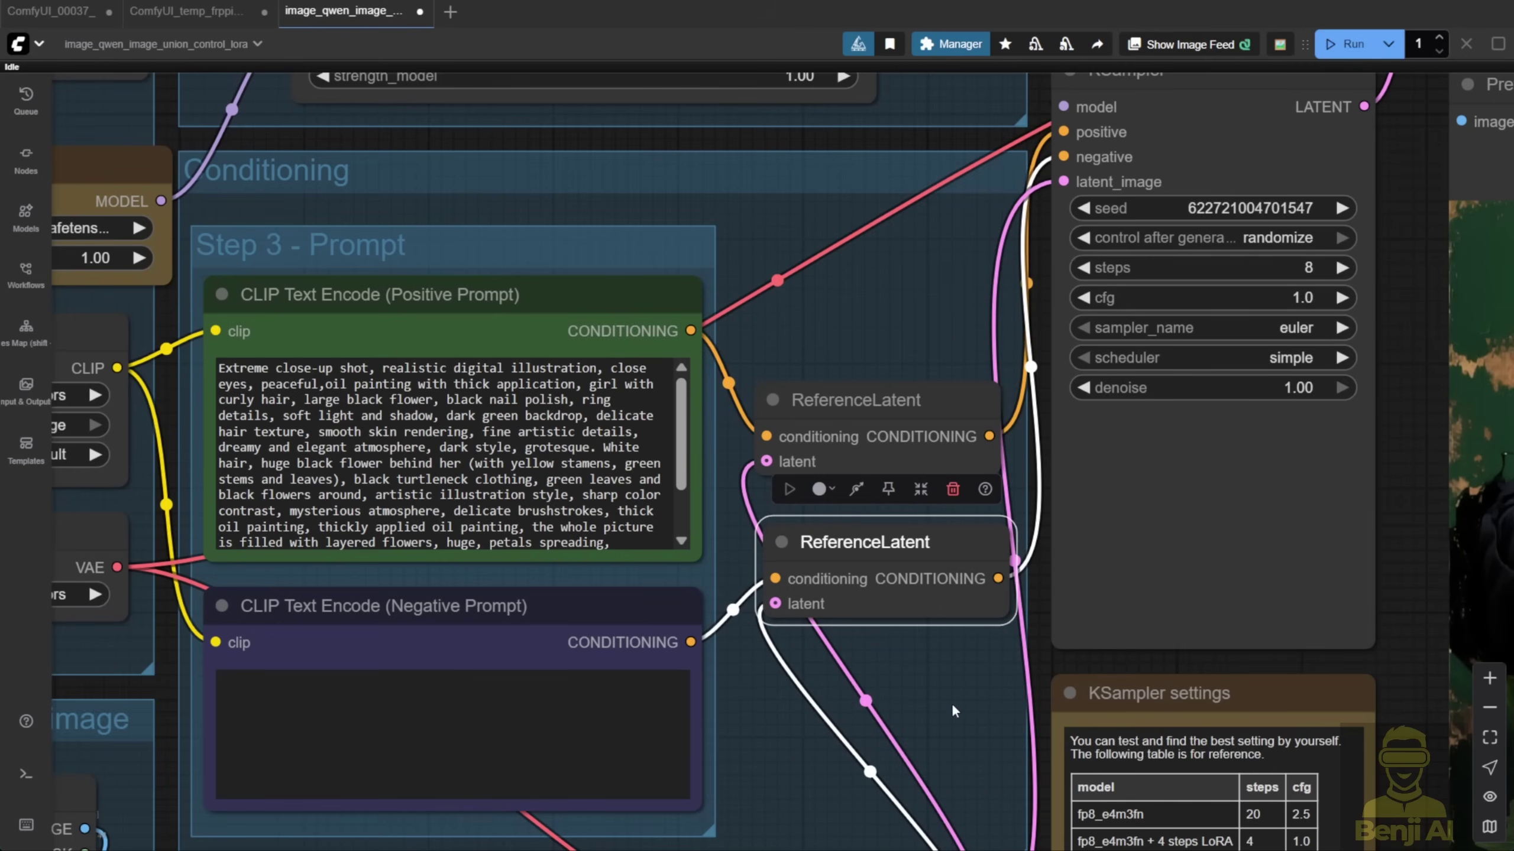
# Step: Shift the VAE Encode node left toward the AIO Aux Preprocessor and place the depth map Preview Image node beneath it
pyautogui.moveTo(826, 507); pyautogui.dragTo(810, 507)
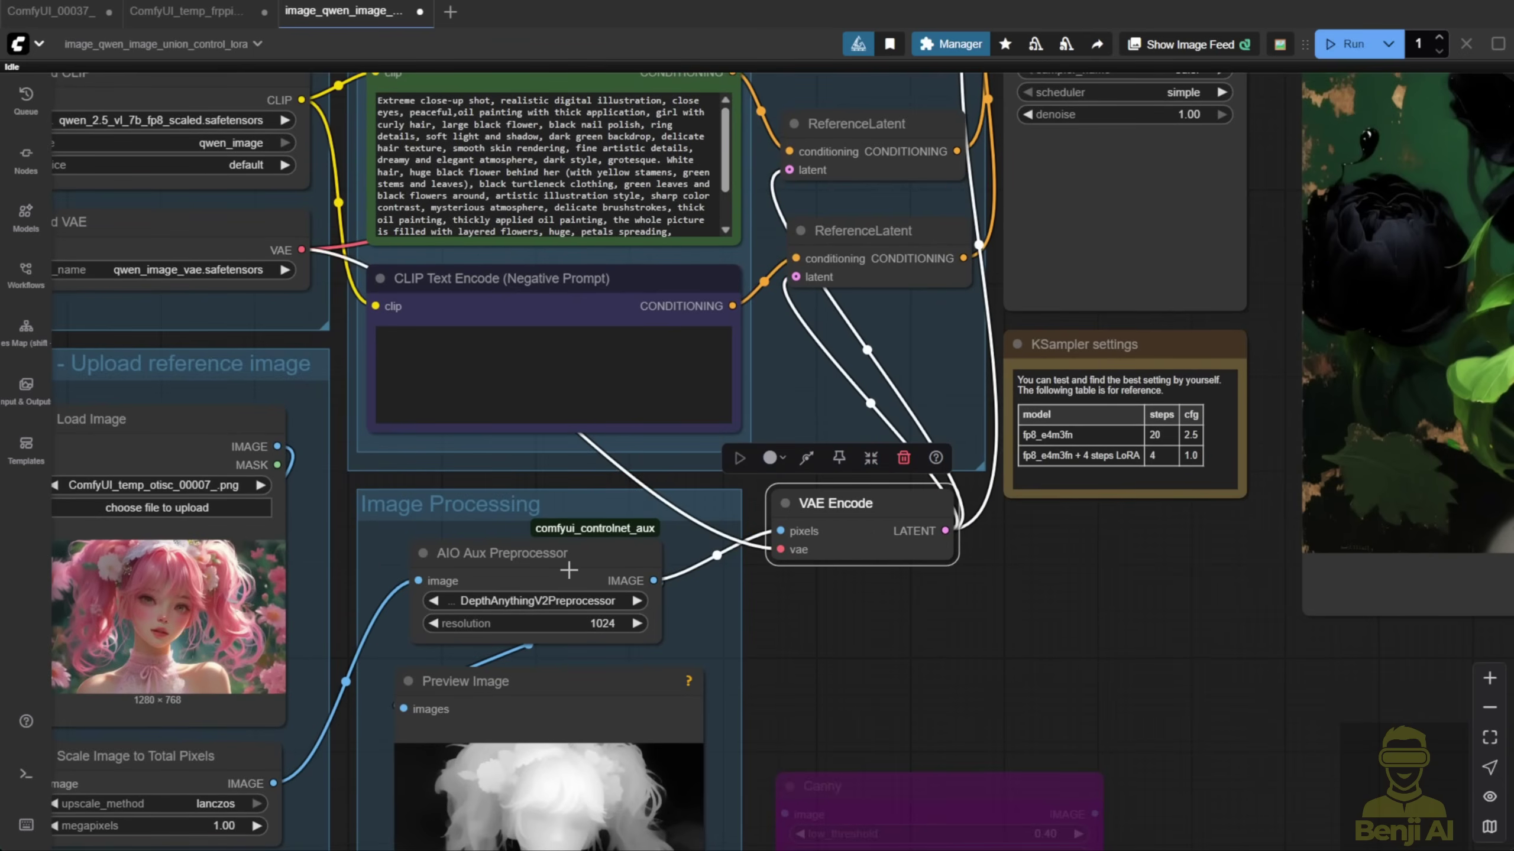
pyautogui.click(517, 569)
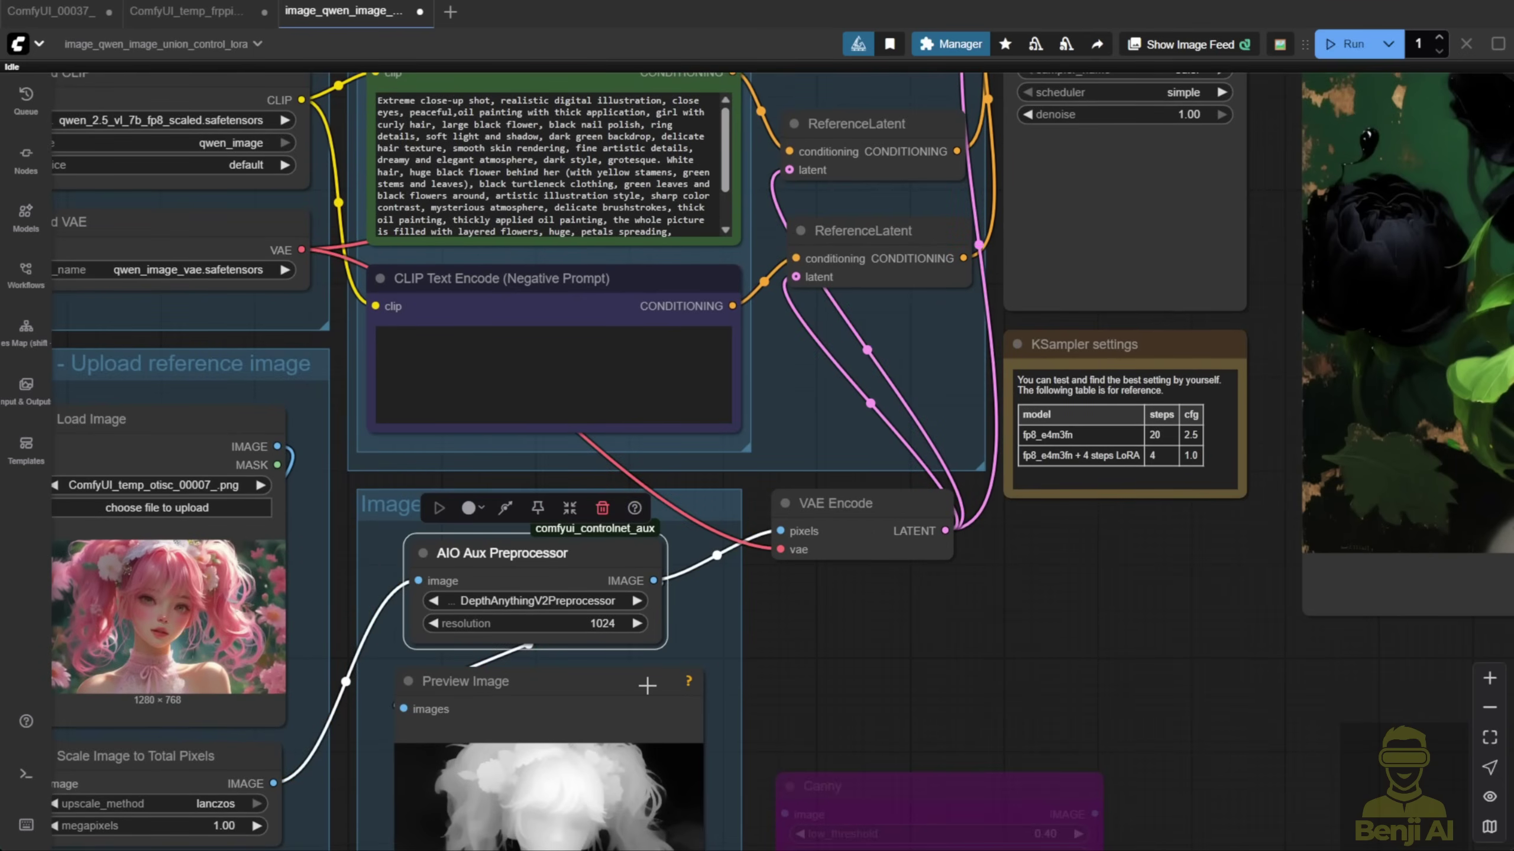
pyautogui.moveTo(648, 686); pyautogui.dragTo(1039, 600)
pyautogui.moveTo(774, 642); pyautogui.dragTo(755, 475)
pyautogui.scroll(6, 793, 507)
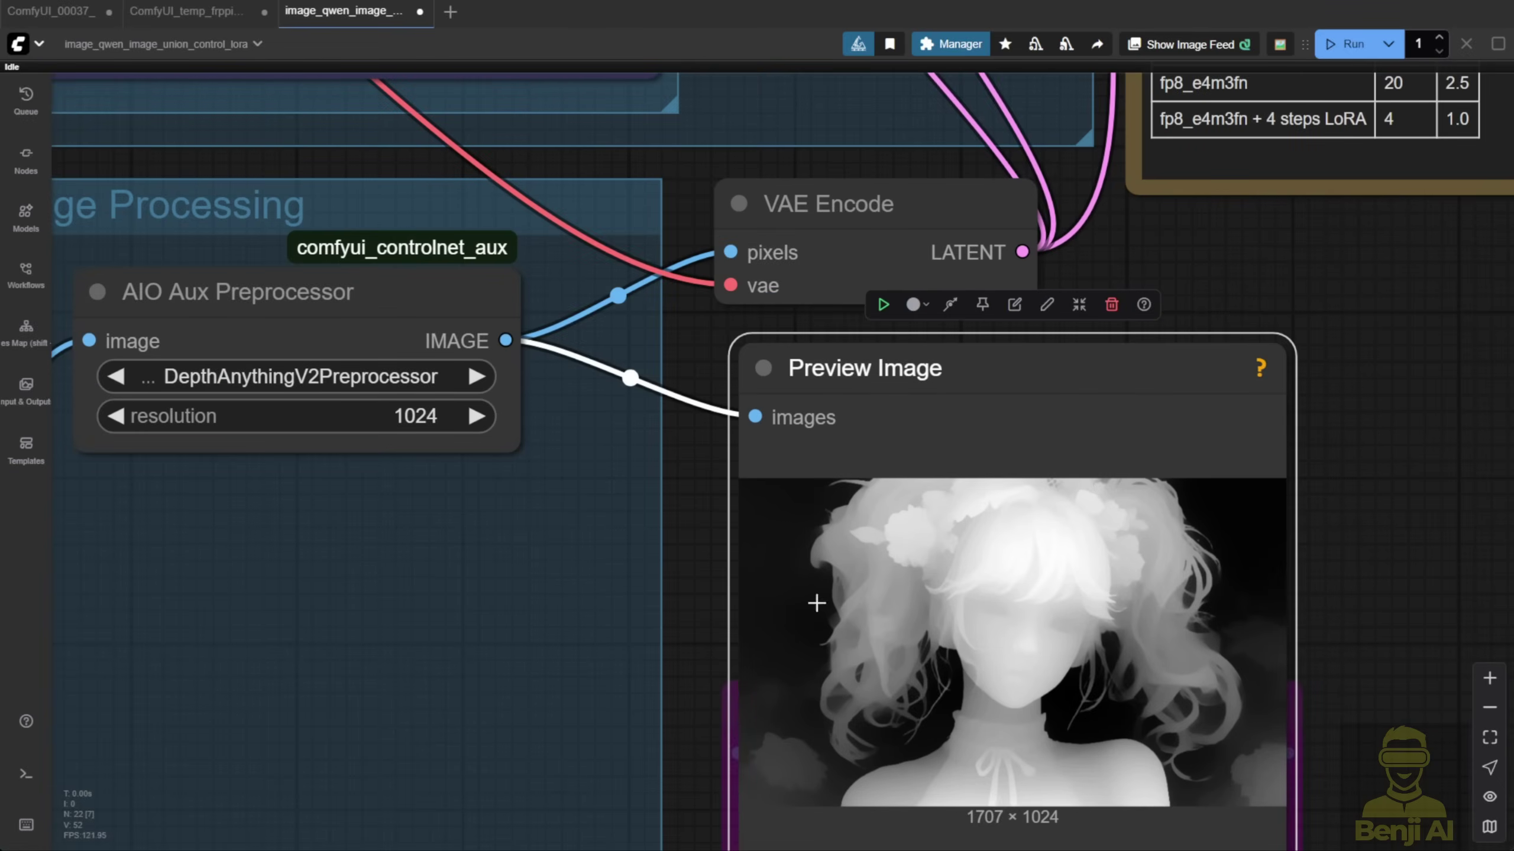
pyautogui.scroll(-3, 1025, 638)
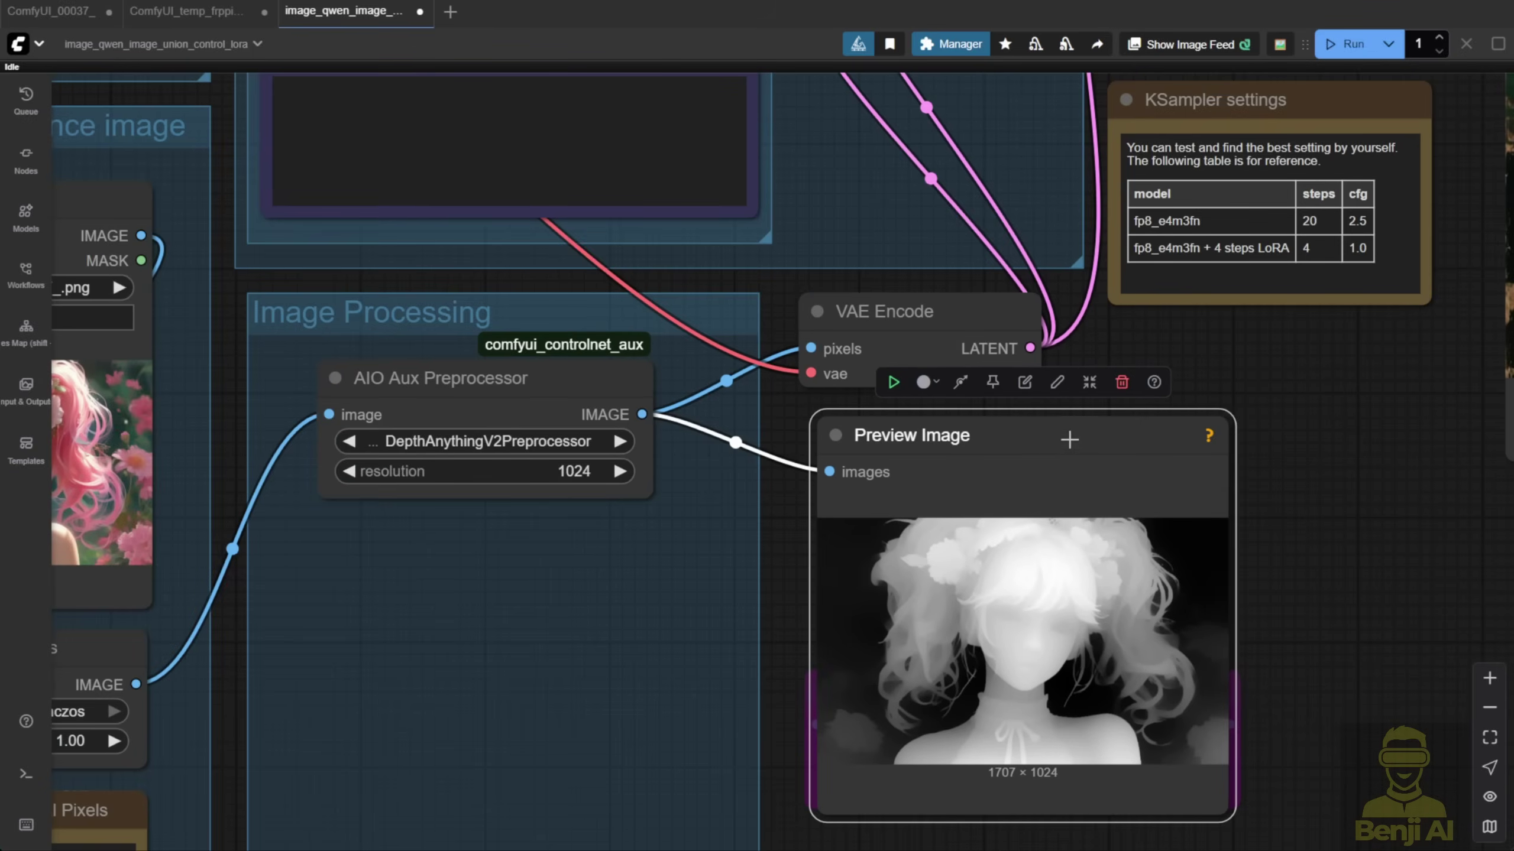
# Step: Position the depth map Preview Image node in the Image Processing group beneath the AIO Aux Preprocessor node
pyautogui.moveTo(1069, 439); pyautogui.dragTo(1069, 499)
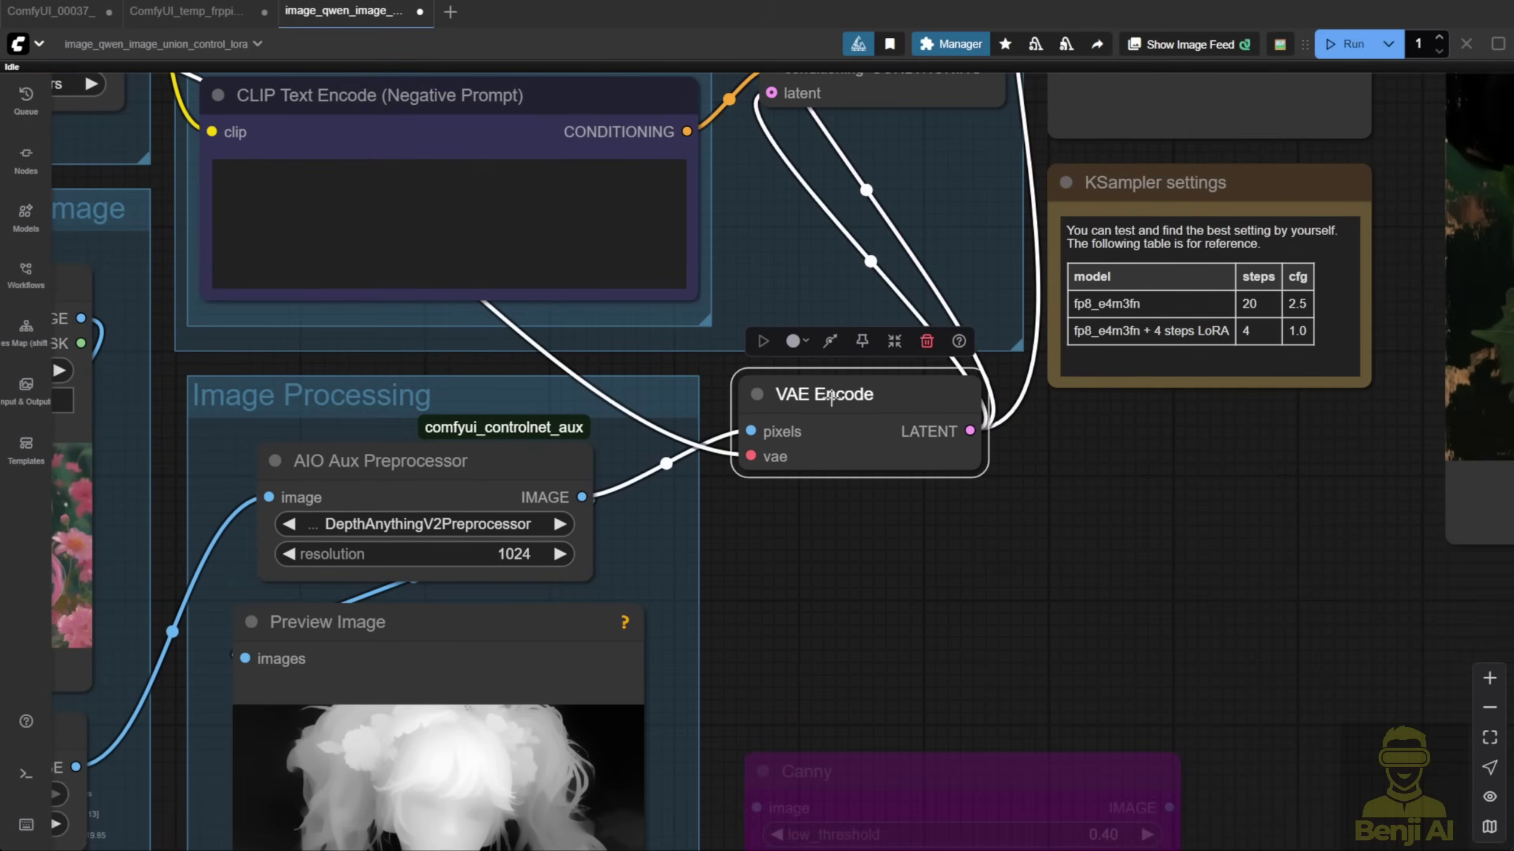
pyautogui.moveTo(966, 375); pyautogui.dragTo(989, 668)
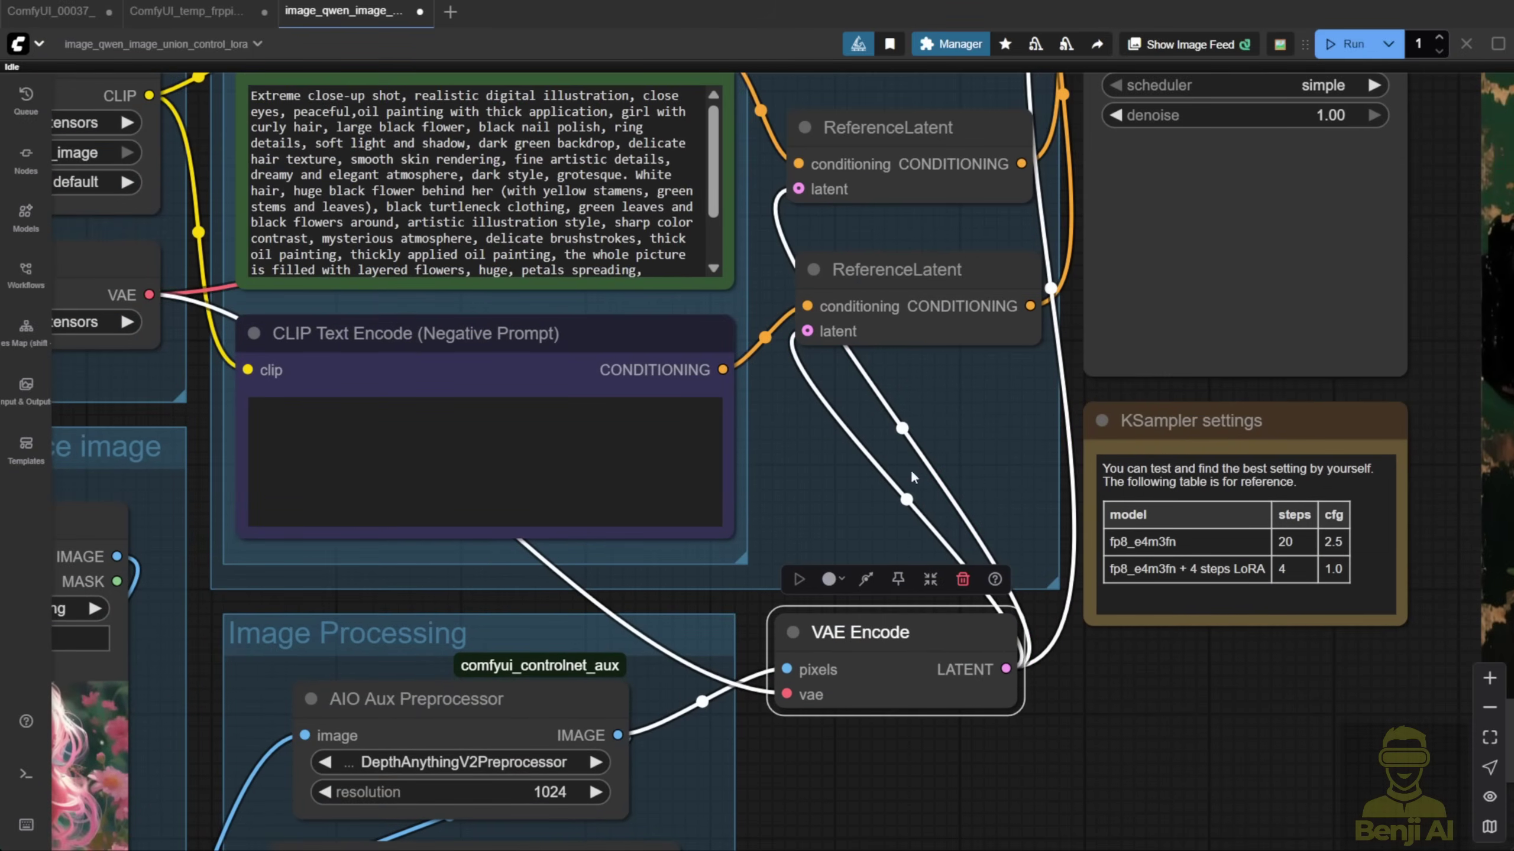
# Step: Examine the two ReferenceLatent nodes and their latent connections from VAE Encode in the Conditioning group
pyautogui.moveTo(911, 472); pyautogui.dragTo(947, 703)
pyautogui.click(952, 499)
pyautogui.click(953, 366)
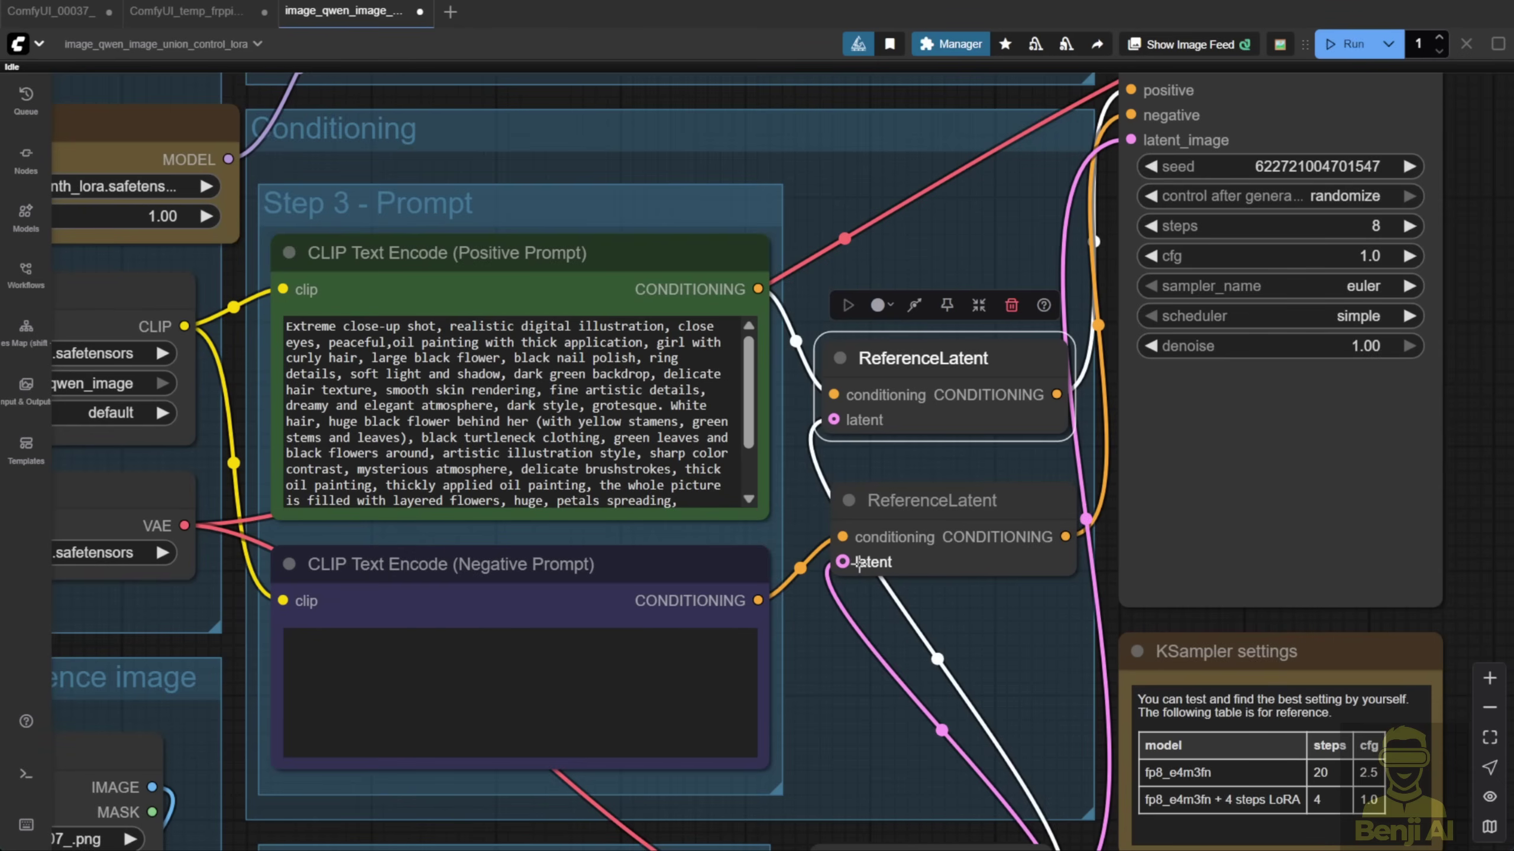
pyautogui.scroll(-2, 906, 495)
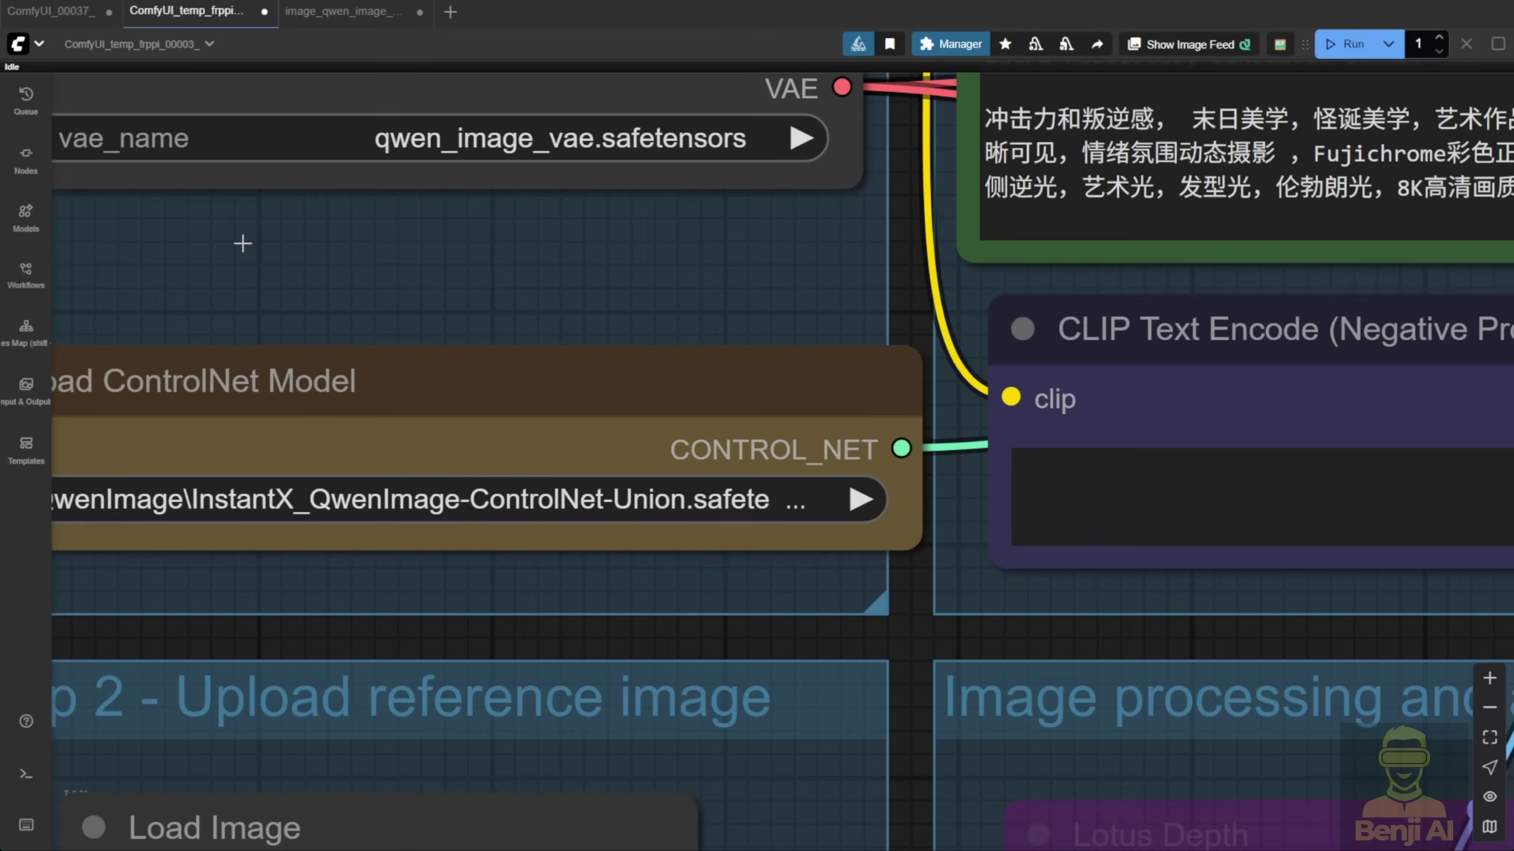
pyautogui.scroll(-3, 324, 555)
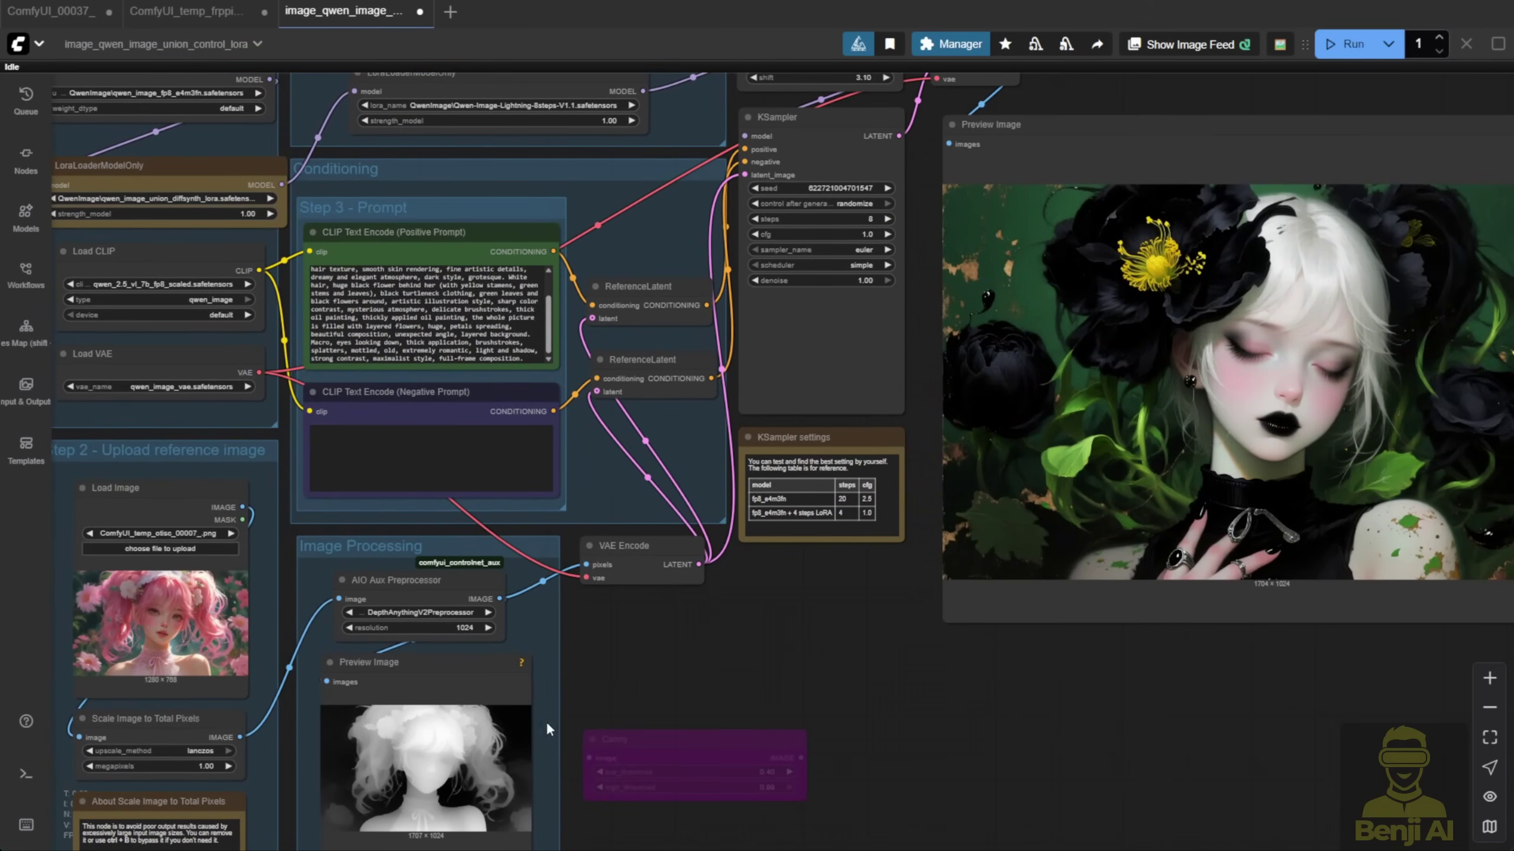
# Step: Enlarge the depth map Preview Image node below the AIO Aux Preprocessor
pyautogui.moveTo(614, 674); pyautogui.dragTo(623, 549)
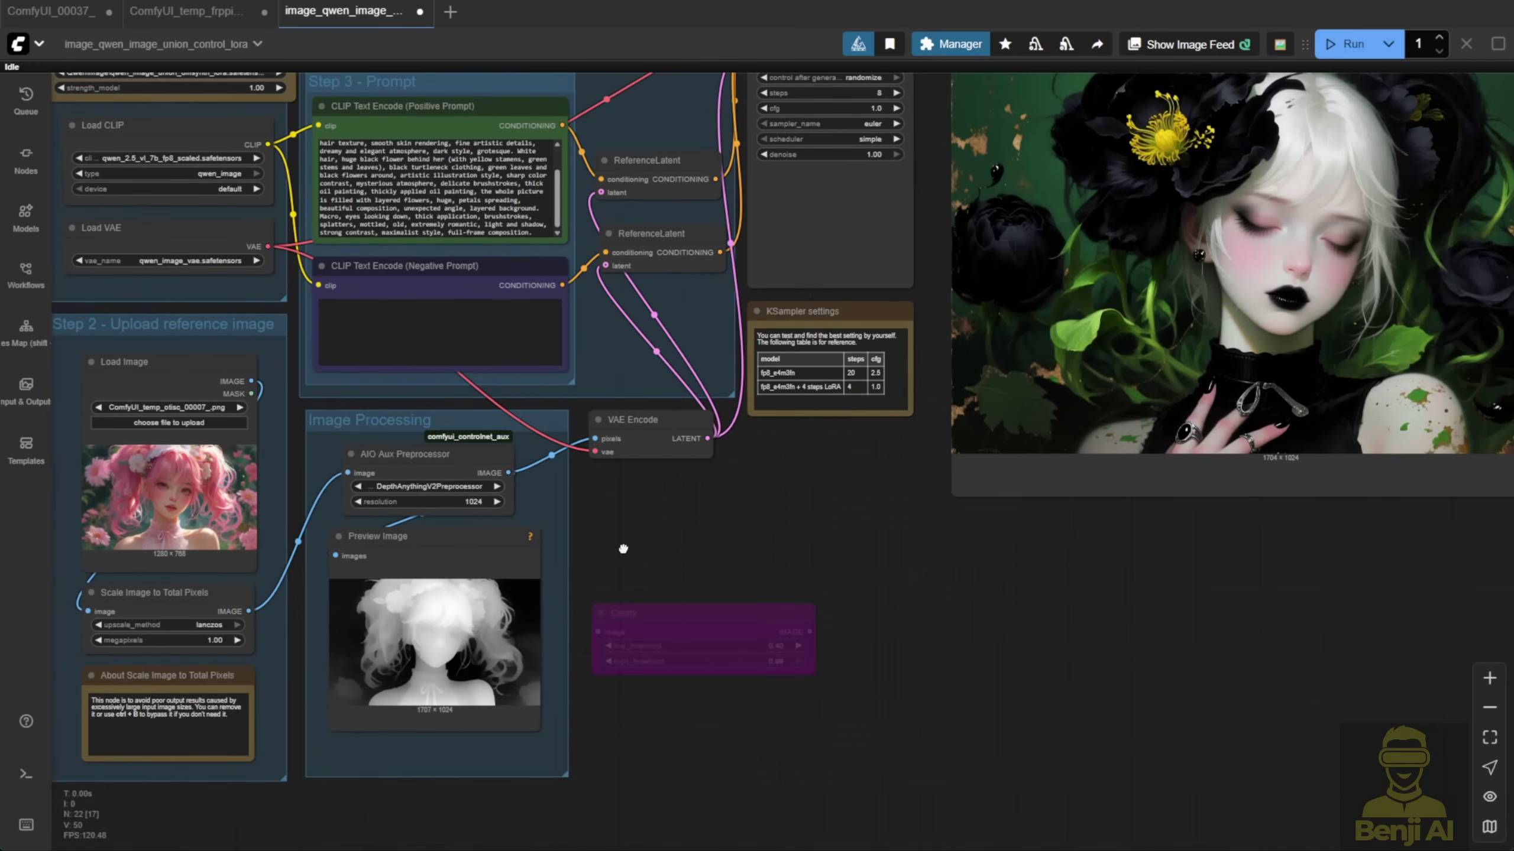
pyautogui.moveTo(537, 726); pyautogui.dragTo(743, 806)
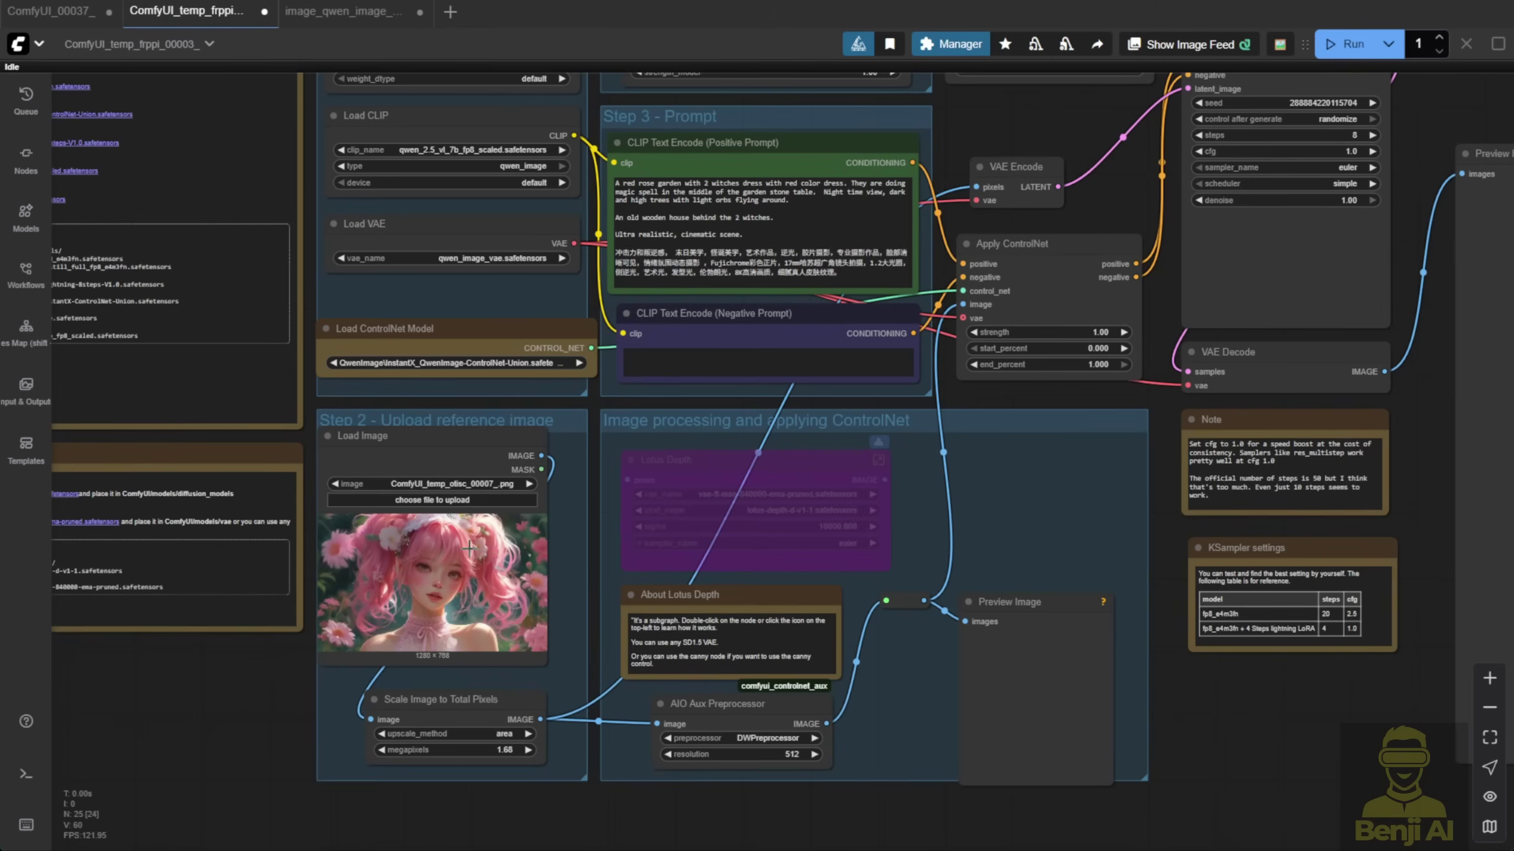
pyautogui.scroll(6, 444, 362)
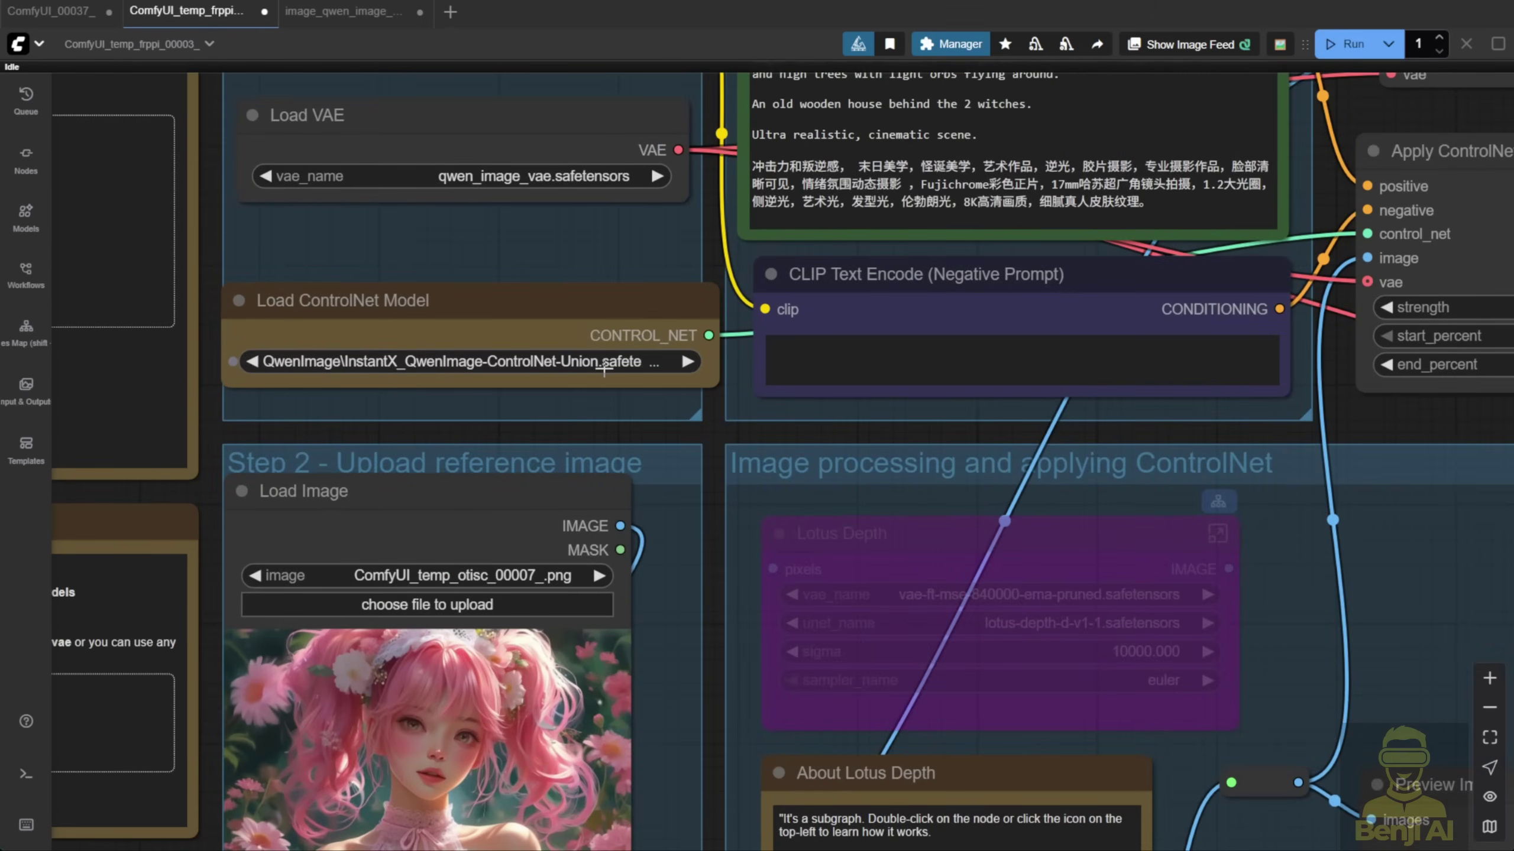
# Step: Copy the positive prompt from the image_qwen_image_union_control_lora workflow into the positive prompt of the ComfyUI_temp_frppi_00003_ workflow
pyautogui.click(348, 15)
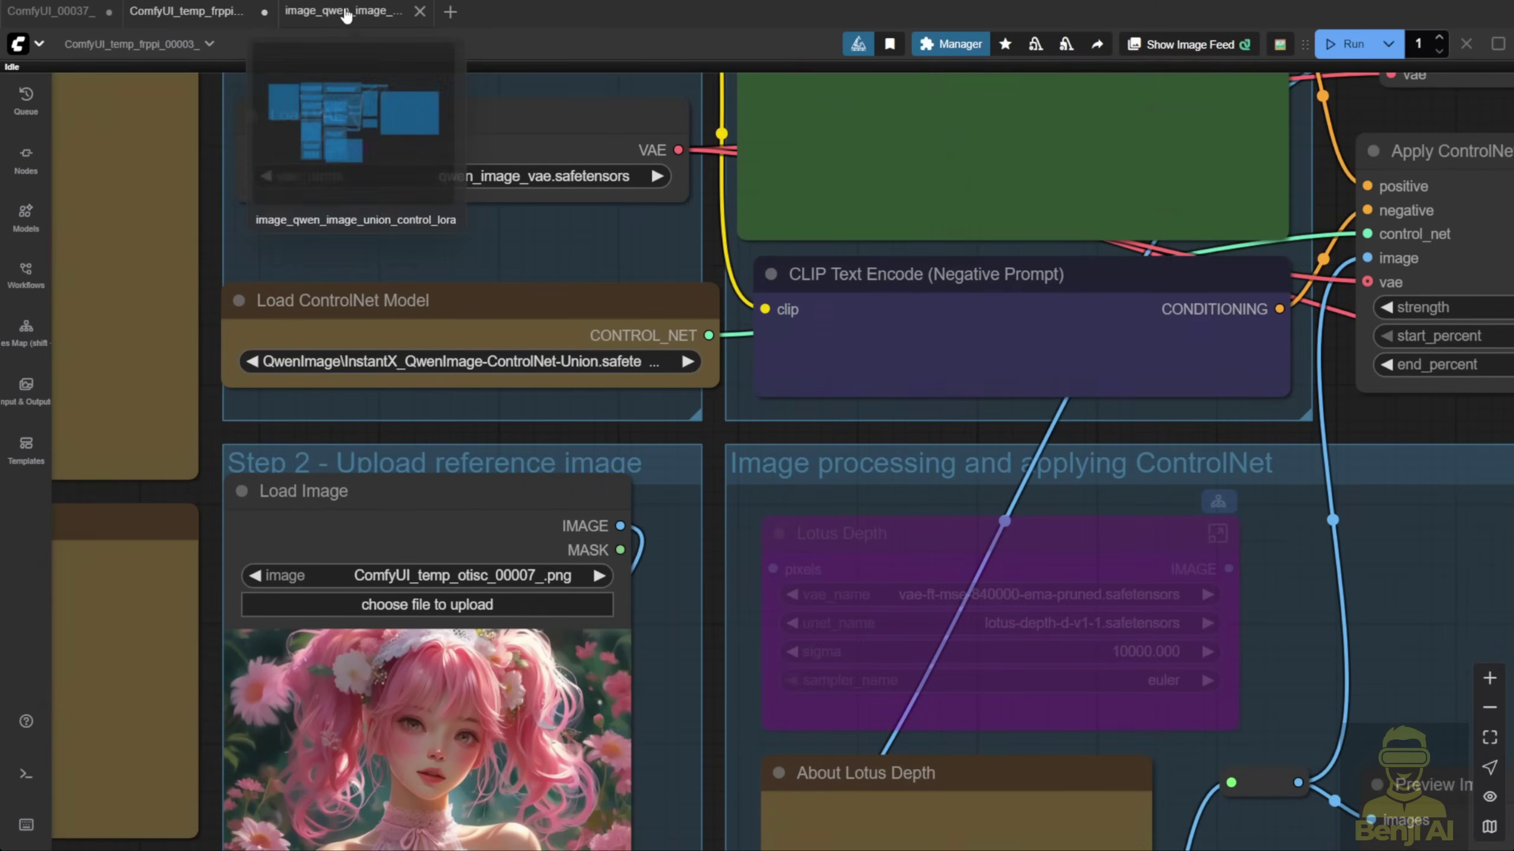
pyautogui.click(525, 406)
pyautogui.hotkey('ctrl', 'a')
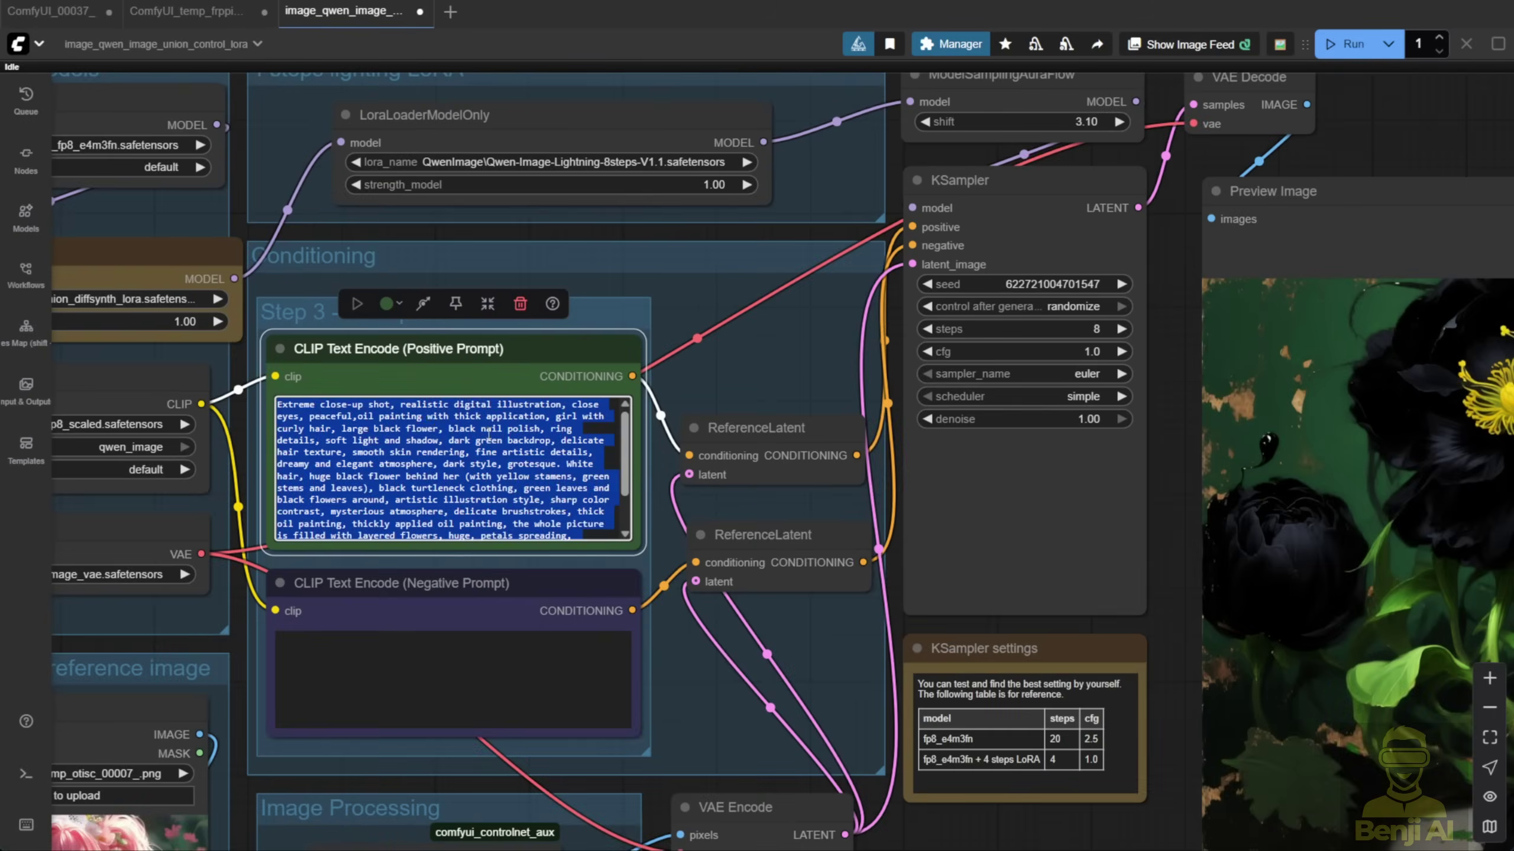
pyautogui.click(186, 11)
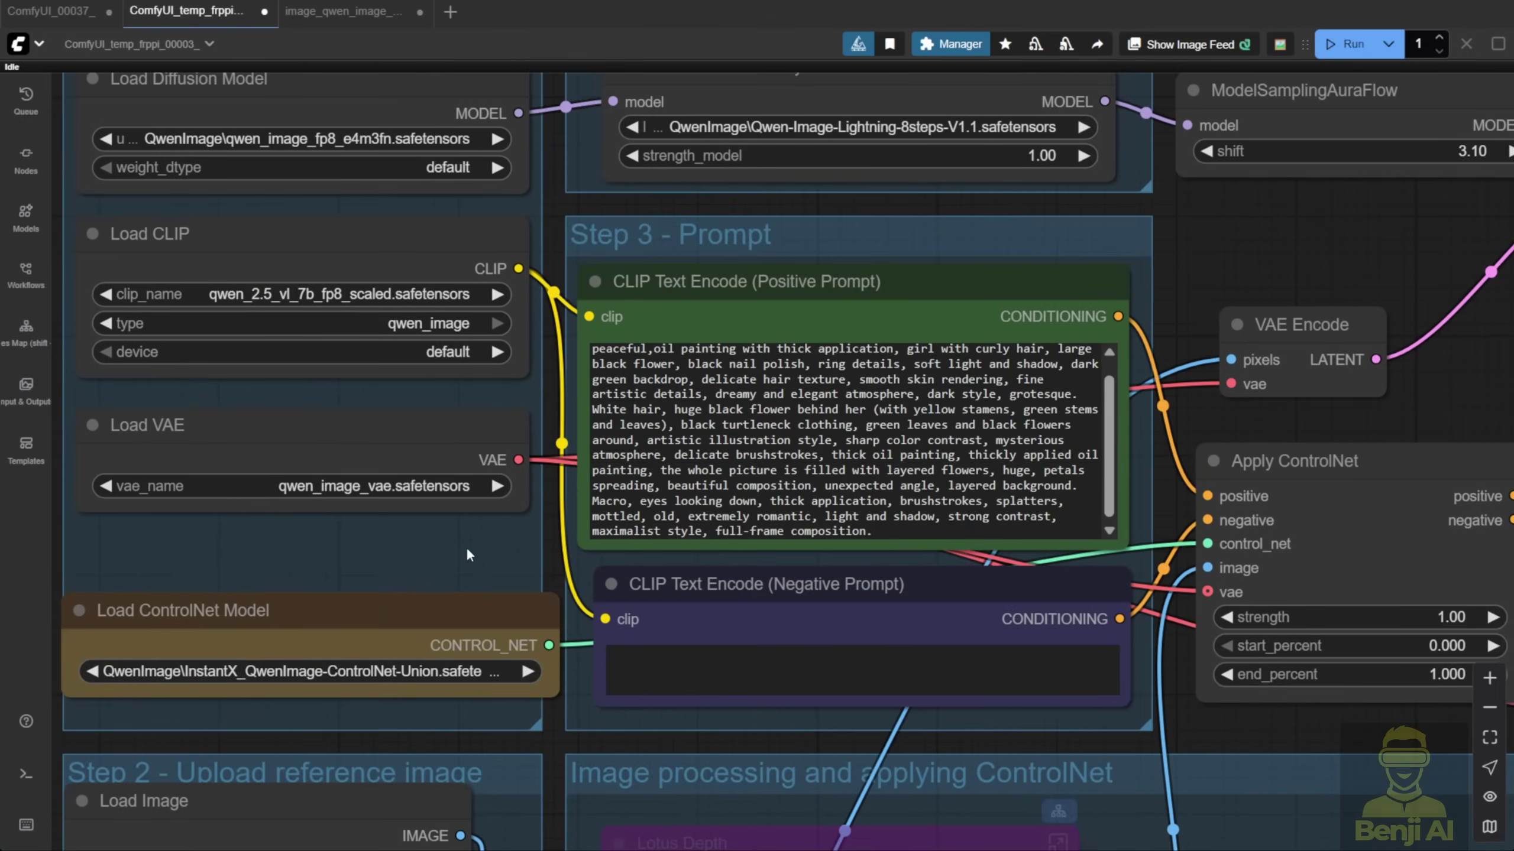
# Step: Widen the generated image's Preview Image node in the InstantX ControlNet workflow and move it slightly down and left
pyautogui.scroll(-5, 775, 459)
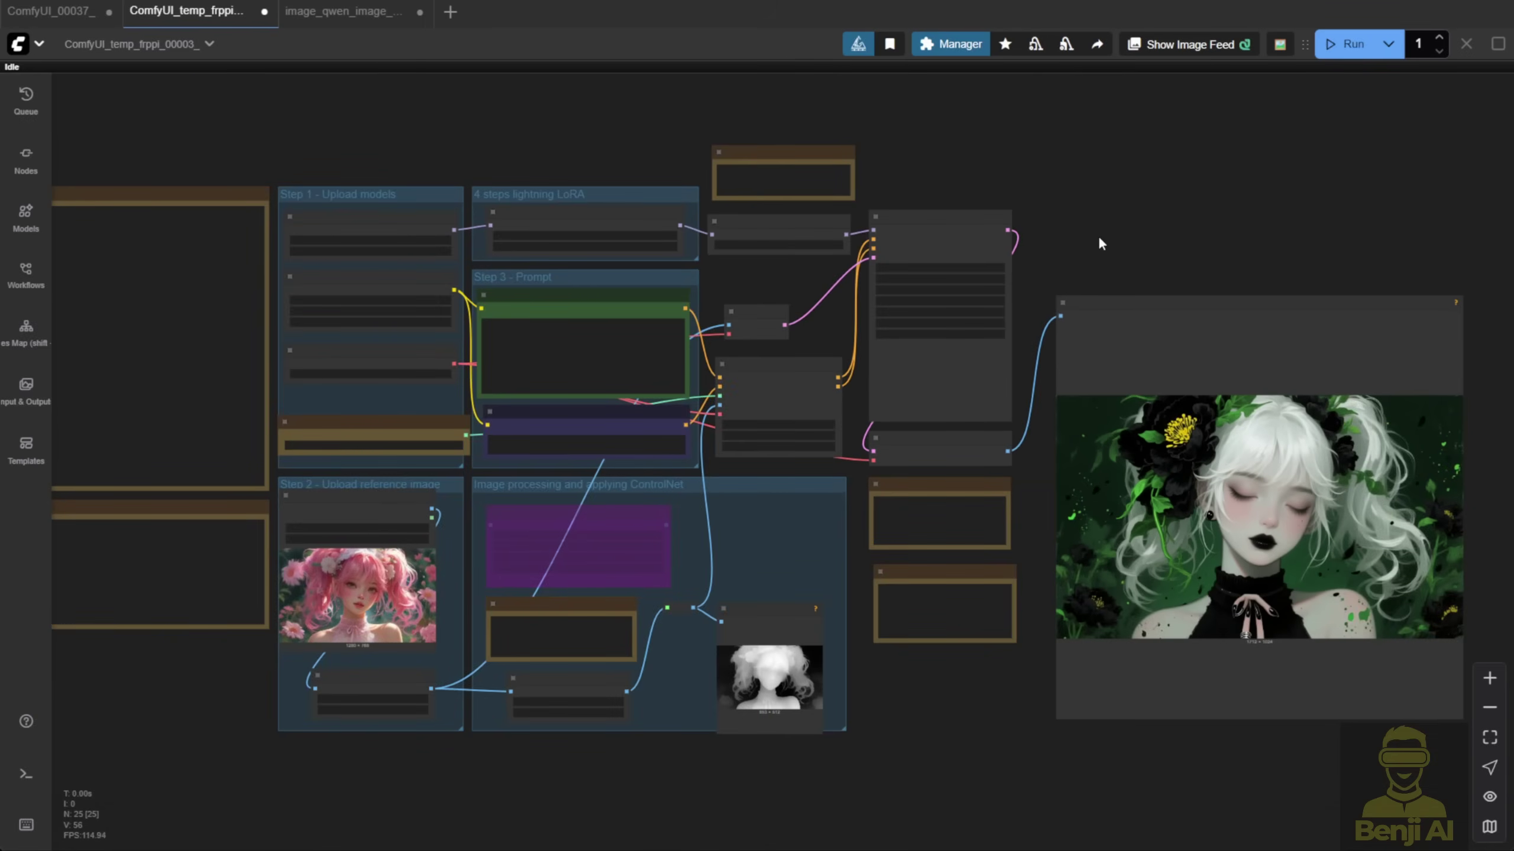
pyautogui.moveTo(1101, 243); pyautogui.dragTo(898, 199)
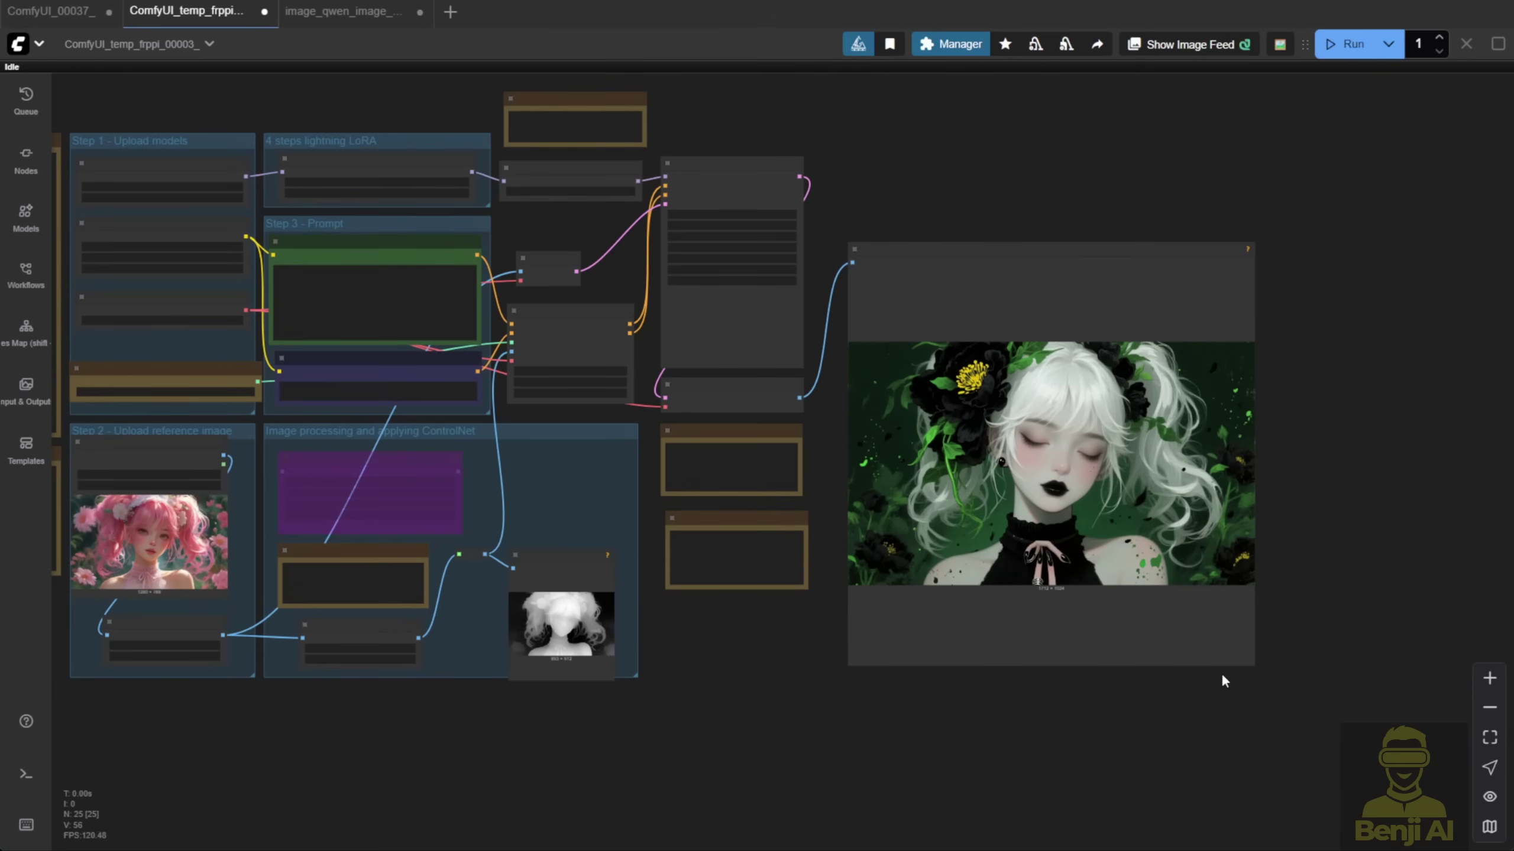
pyautogui.moveTo(1252, 665); pyautogui.dragTo(1424, 670)
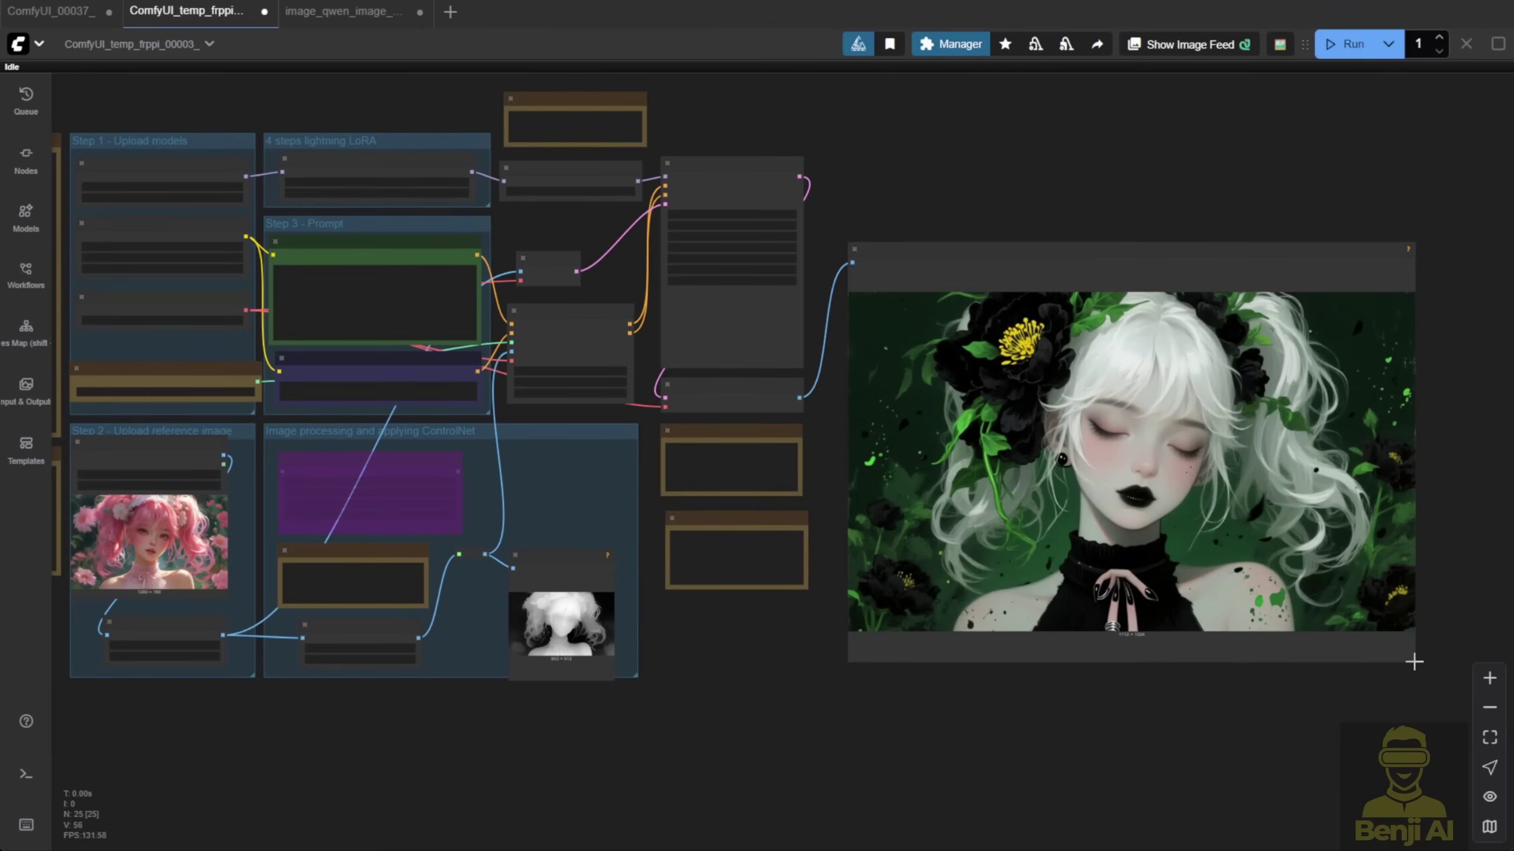
pyautogui.moveTo(1052, 250); pyautogui.dragTo(1010, 349)
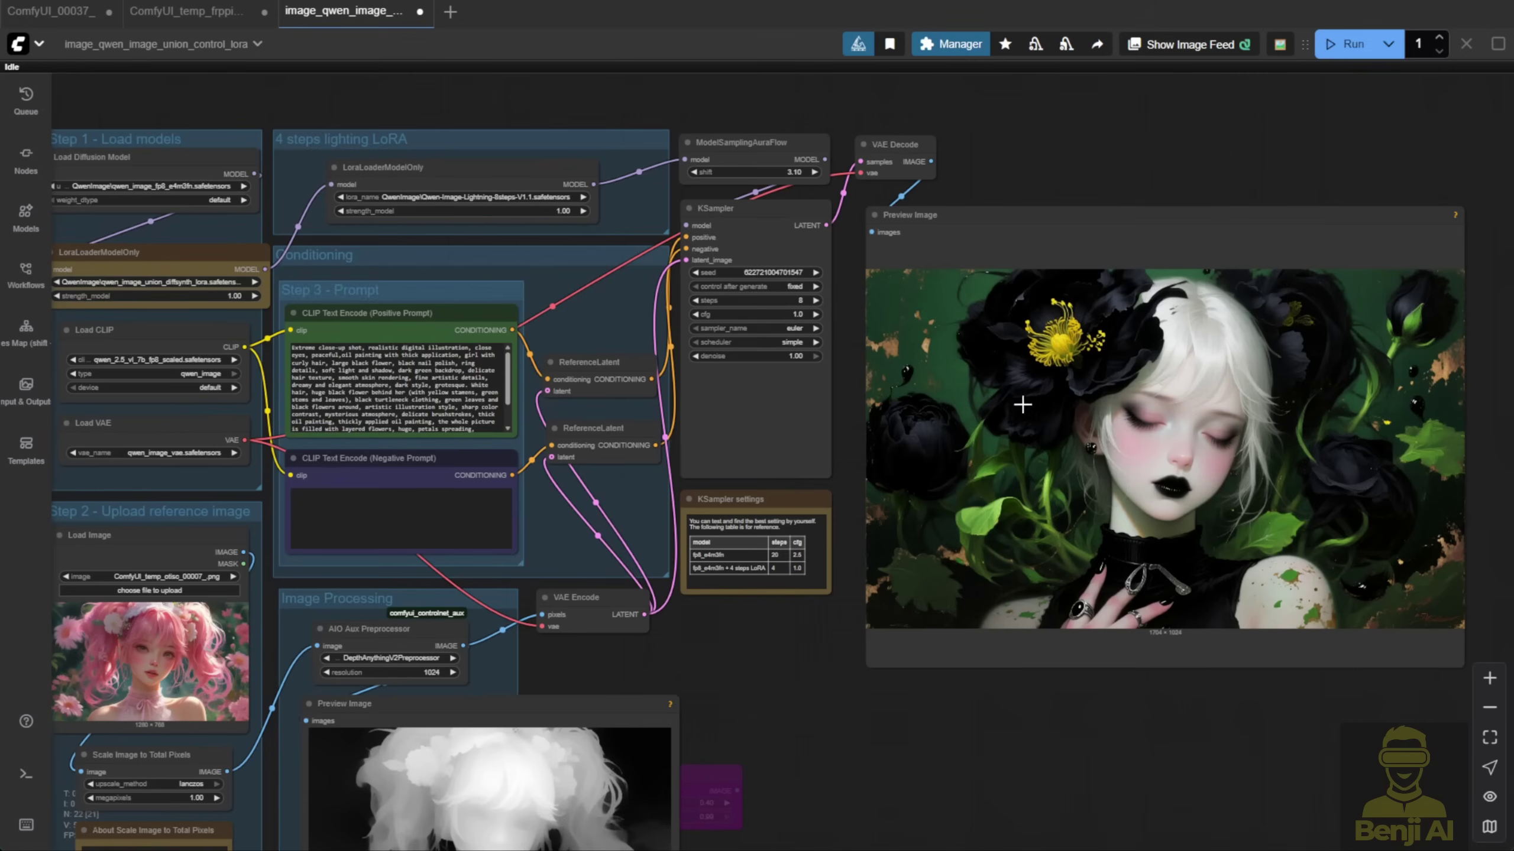
# Step: Inspect the generated image in the union control LoRA workflow
pyautogui.scroll(3, 1260, 427)
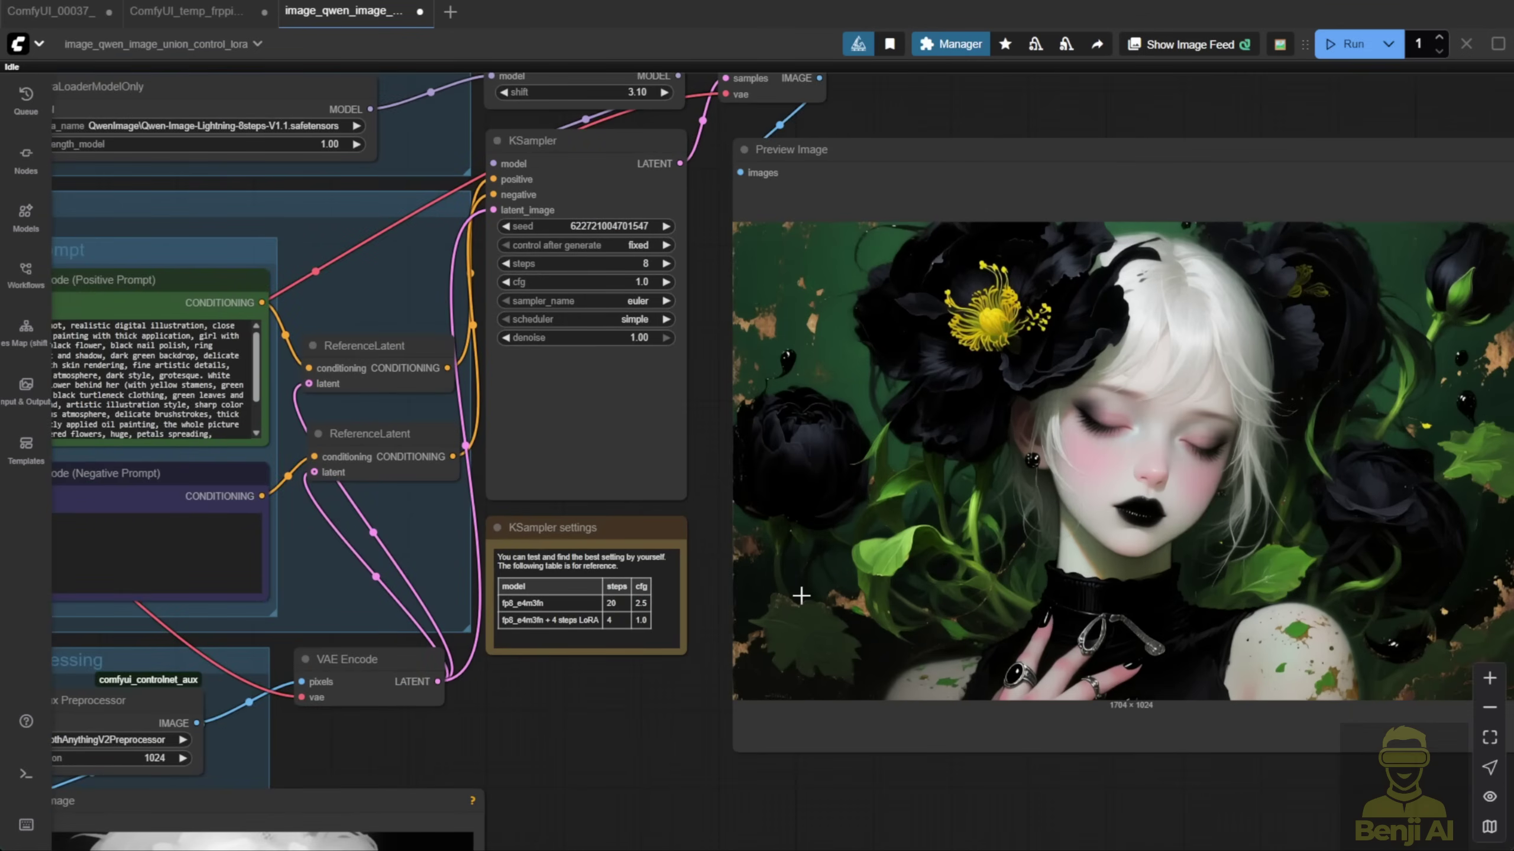
pyautogui.scroll(-5, 596, 726)
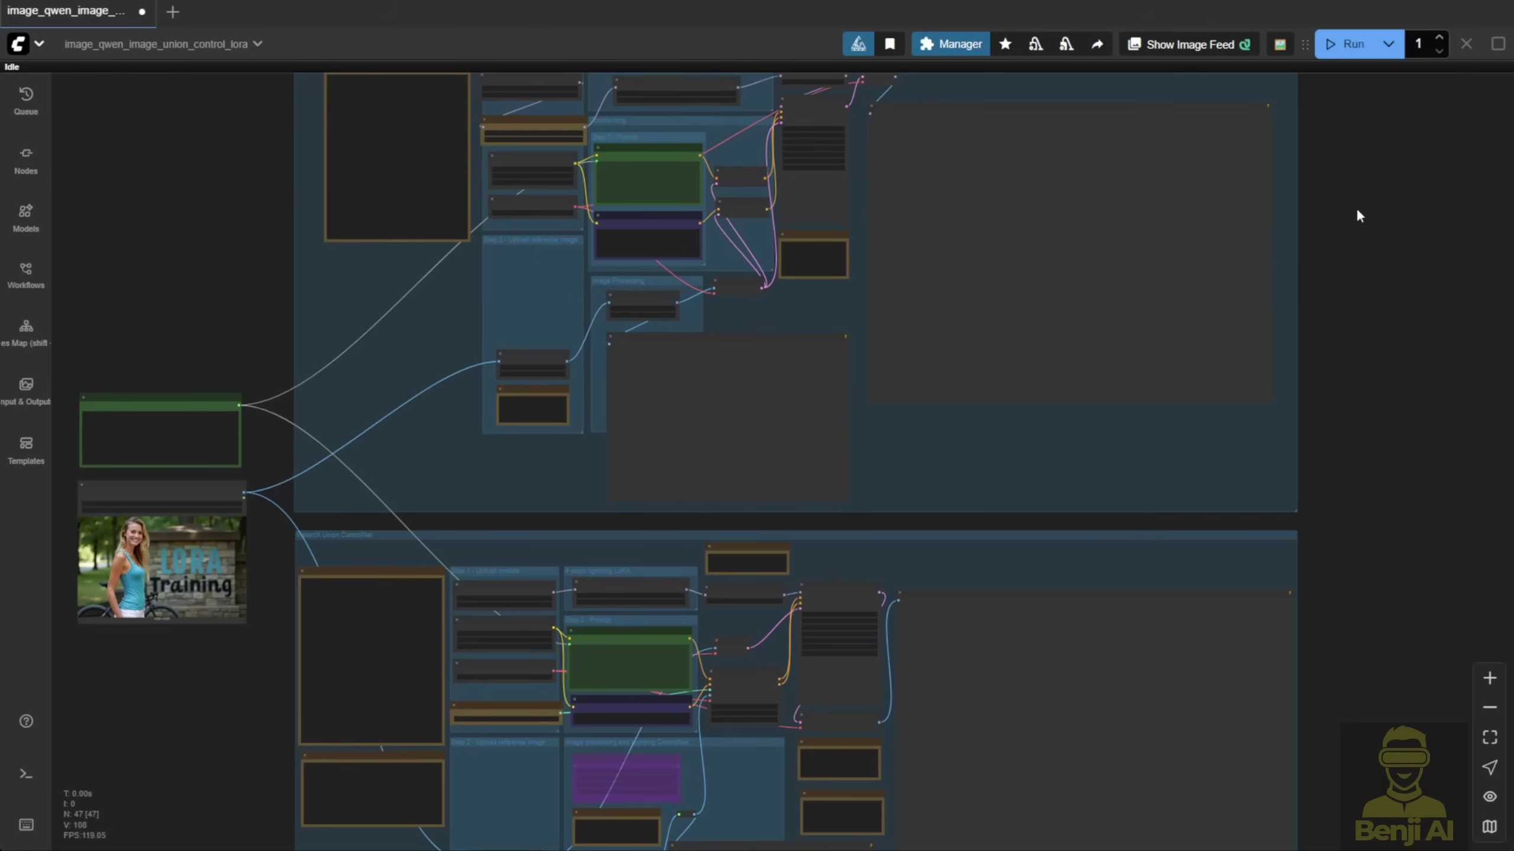
# Step: Examine the combined workflow, with shared String (Multiline) prompt and Load Image nodes feeding the union LoRA and InstantX Union ControlNet groups
pyautogui.moveTo(1358, 215); pyautogui.dragTo(1335, 323)
pyautogui.scroll(3, 399, 243)
pyautogui.scroll(3, 344, 189)
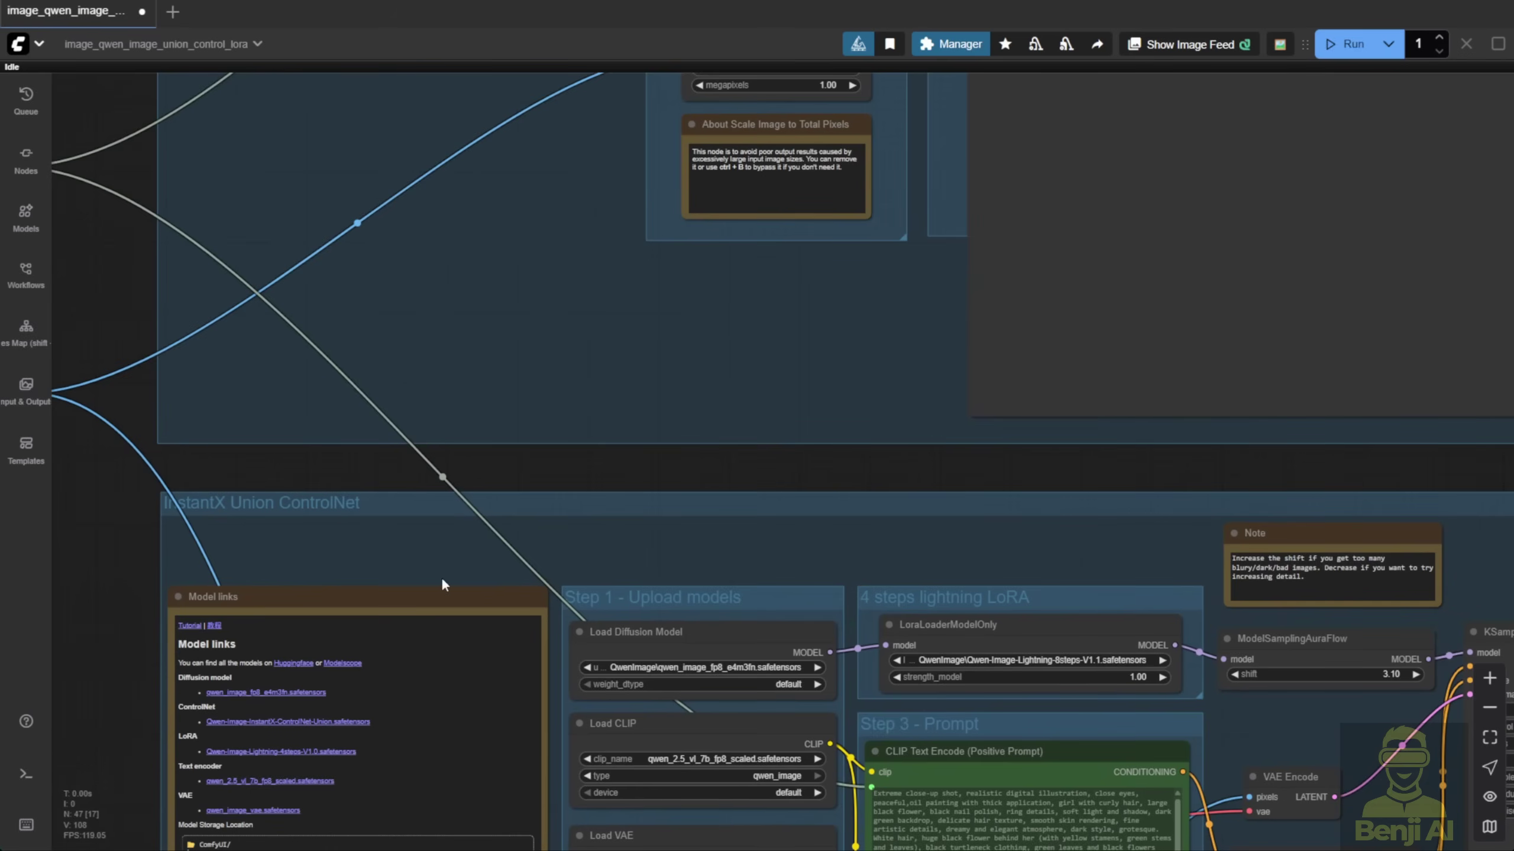
pyautogui.scroll(-5, 810, 559)
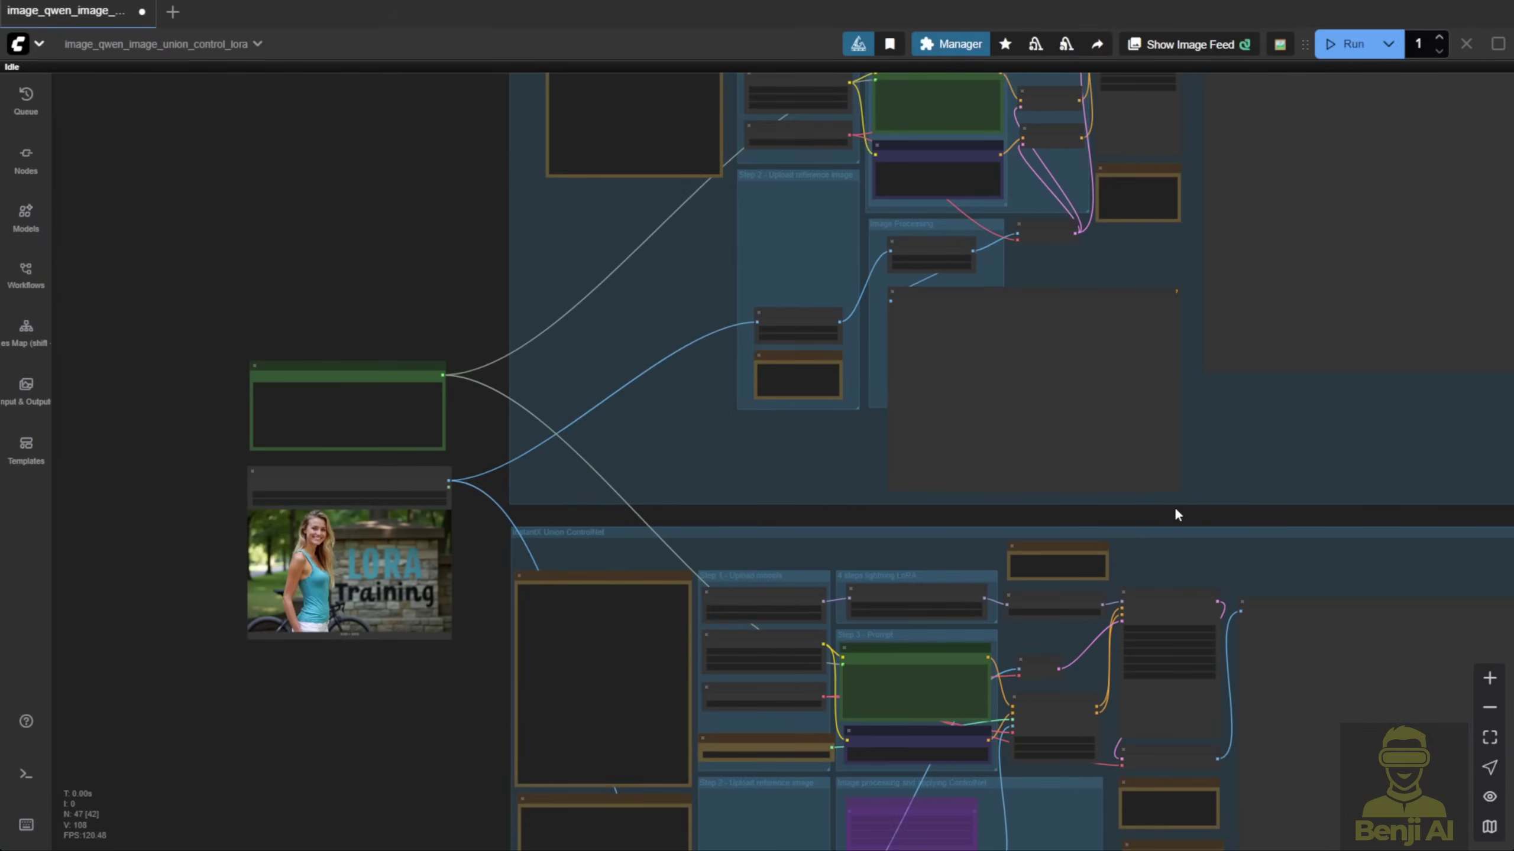
pyautogui.scroll(7, 375, 470)
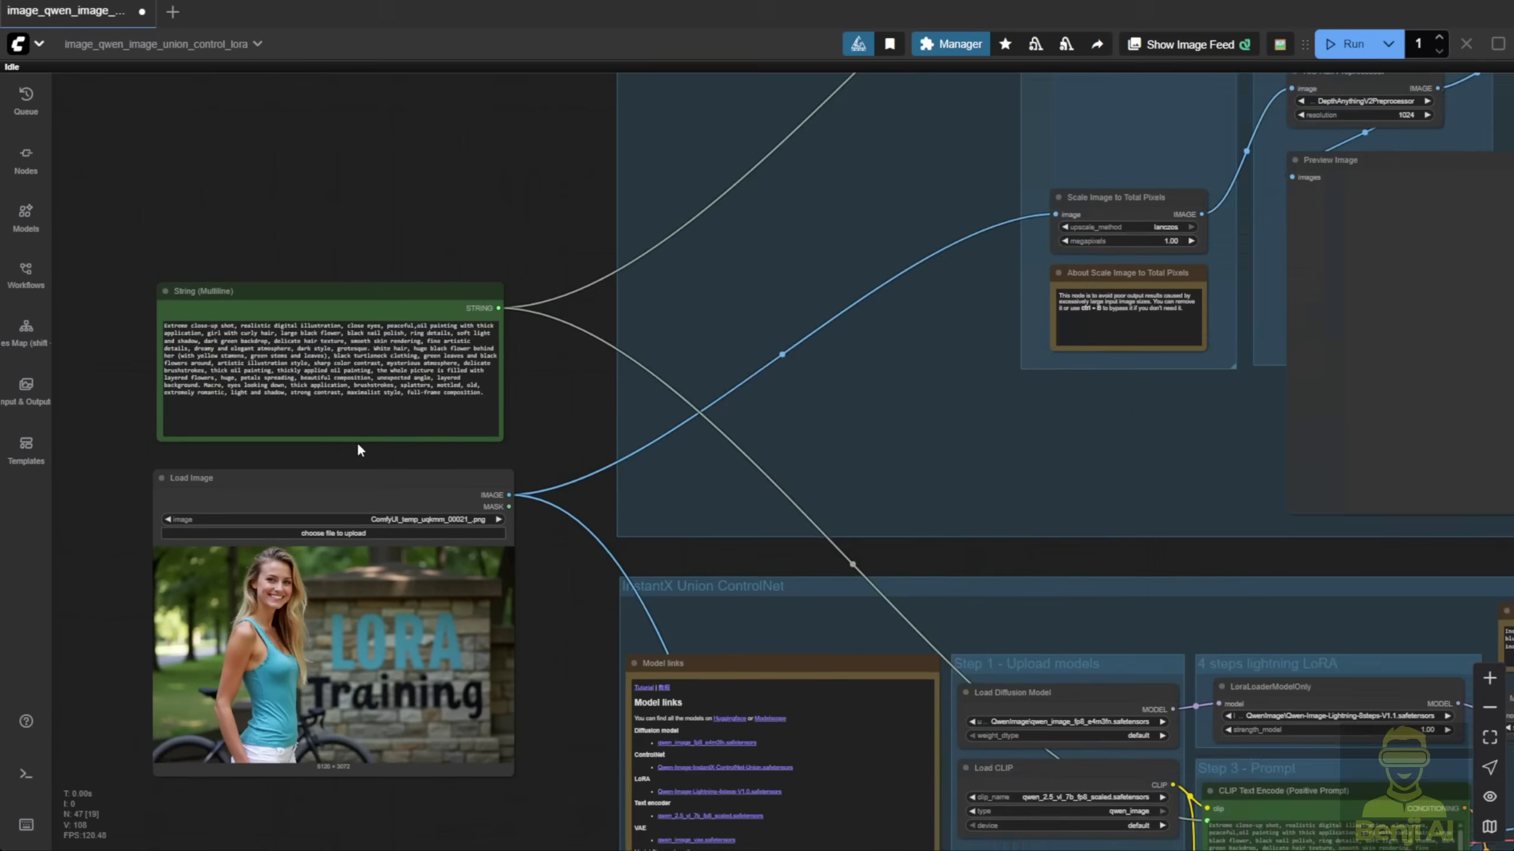
pyautogui.click(256, 277)
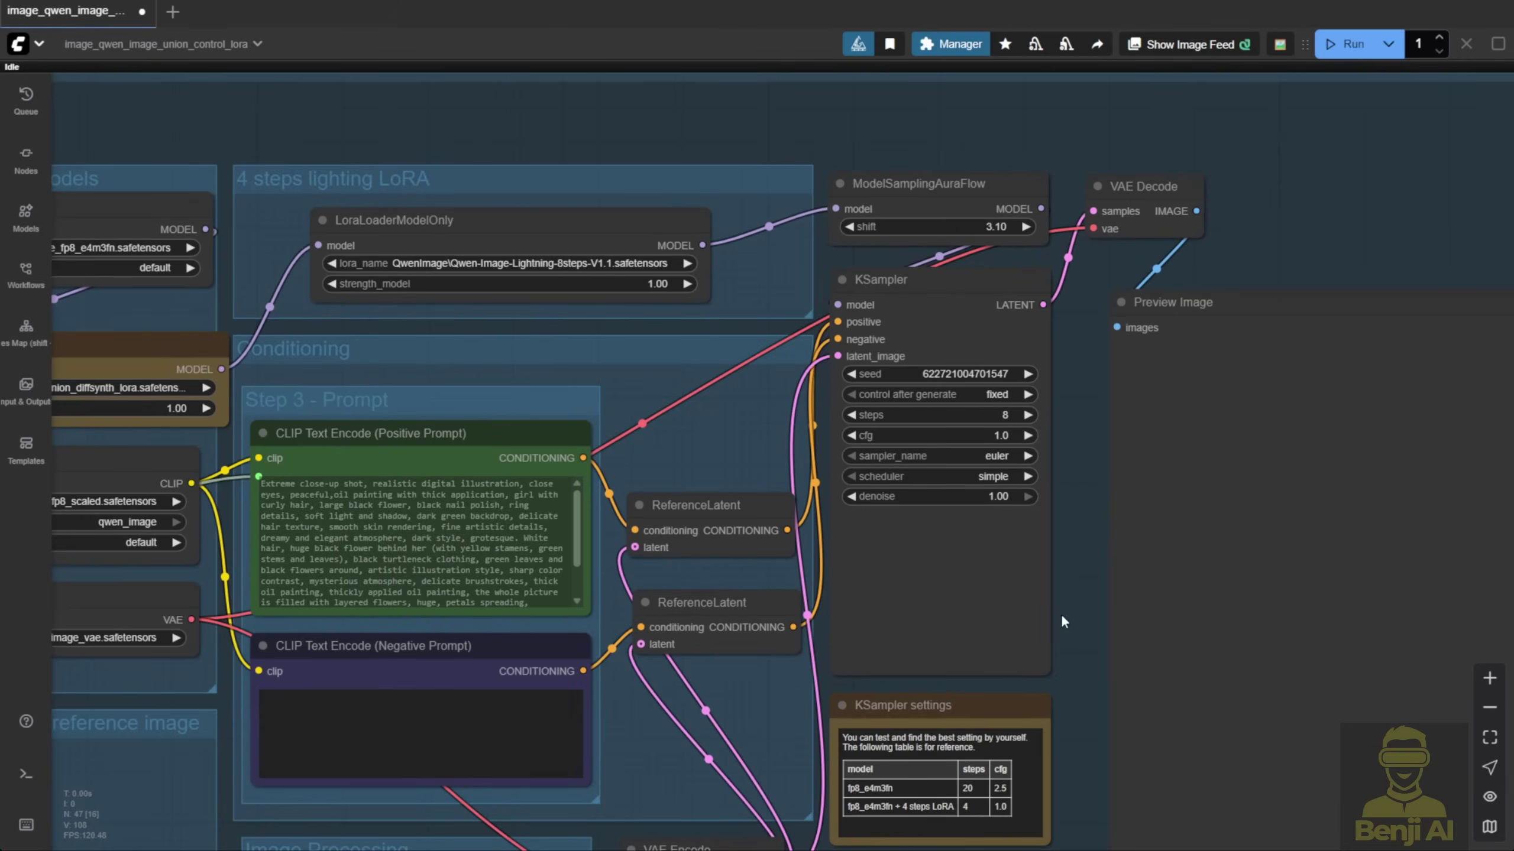
pyautogui.moveTo(1082, 637); pyautogui.dragTo(1029, 122)
pyautogui.scroll(-9, 977, 498)
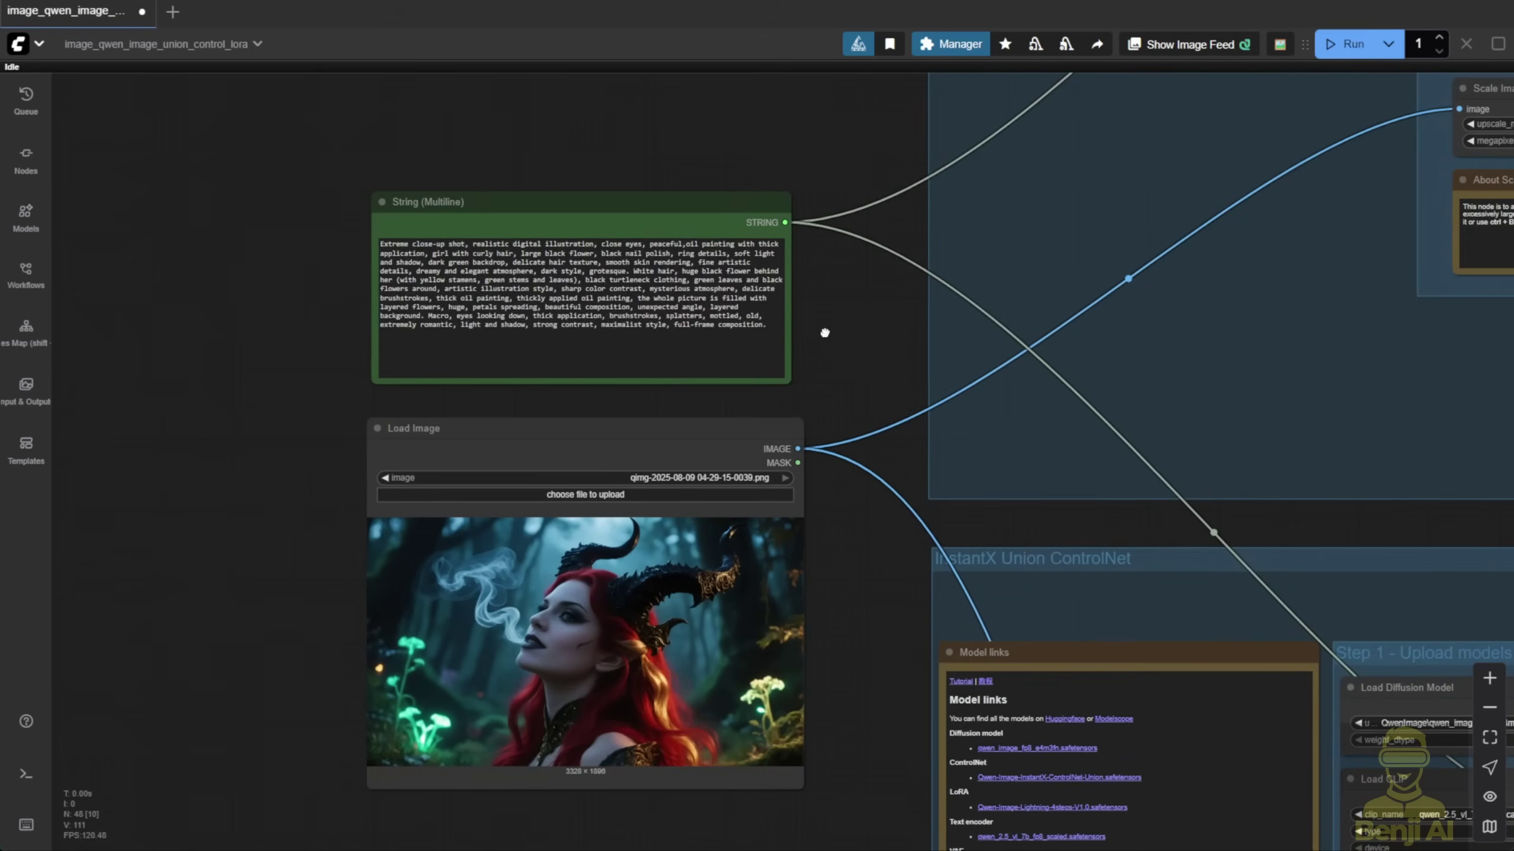
pyautogui.scroll(3, 512, 225)
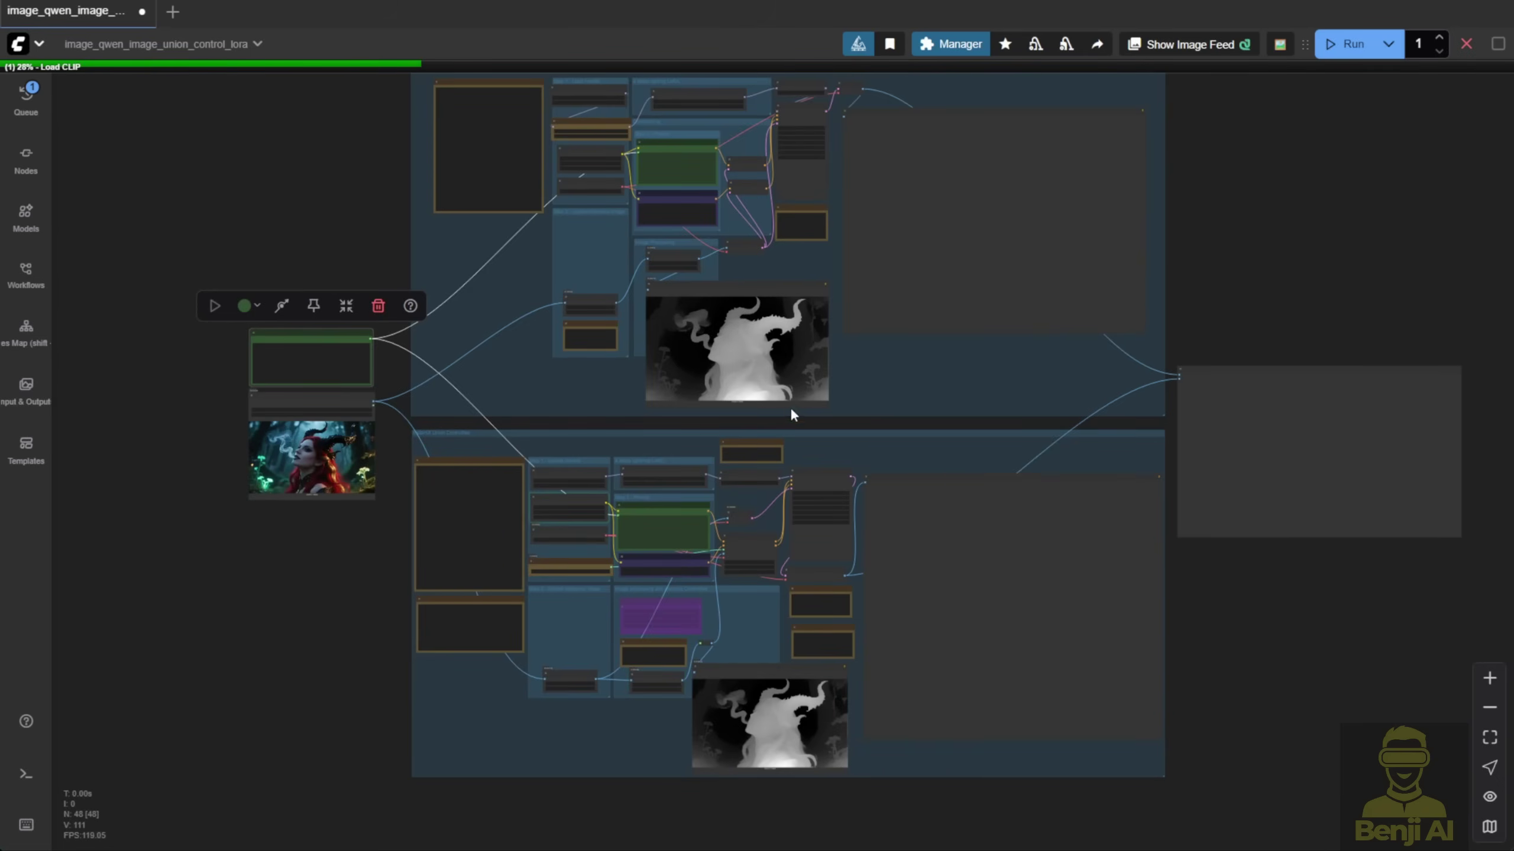
# Step: Delete the bypassed Lotus Depth node and put the AIO Aux Preprocessor node, widened, in its place
pyautogui.scroll(3, 787, 370)
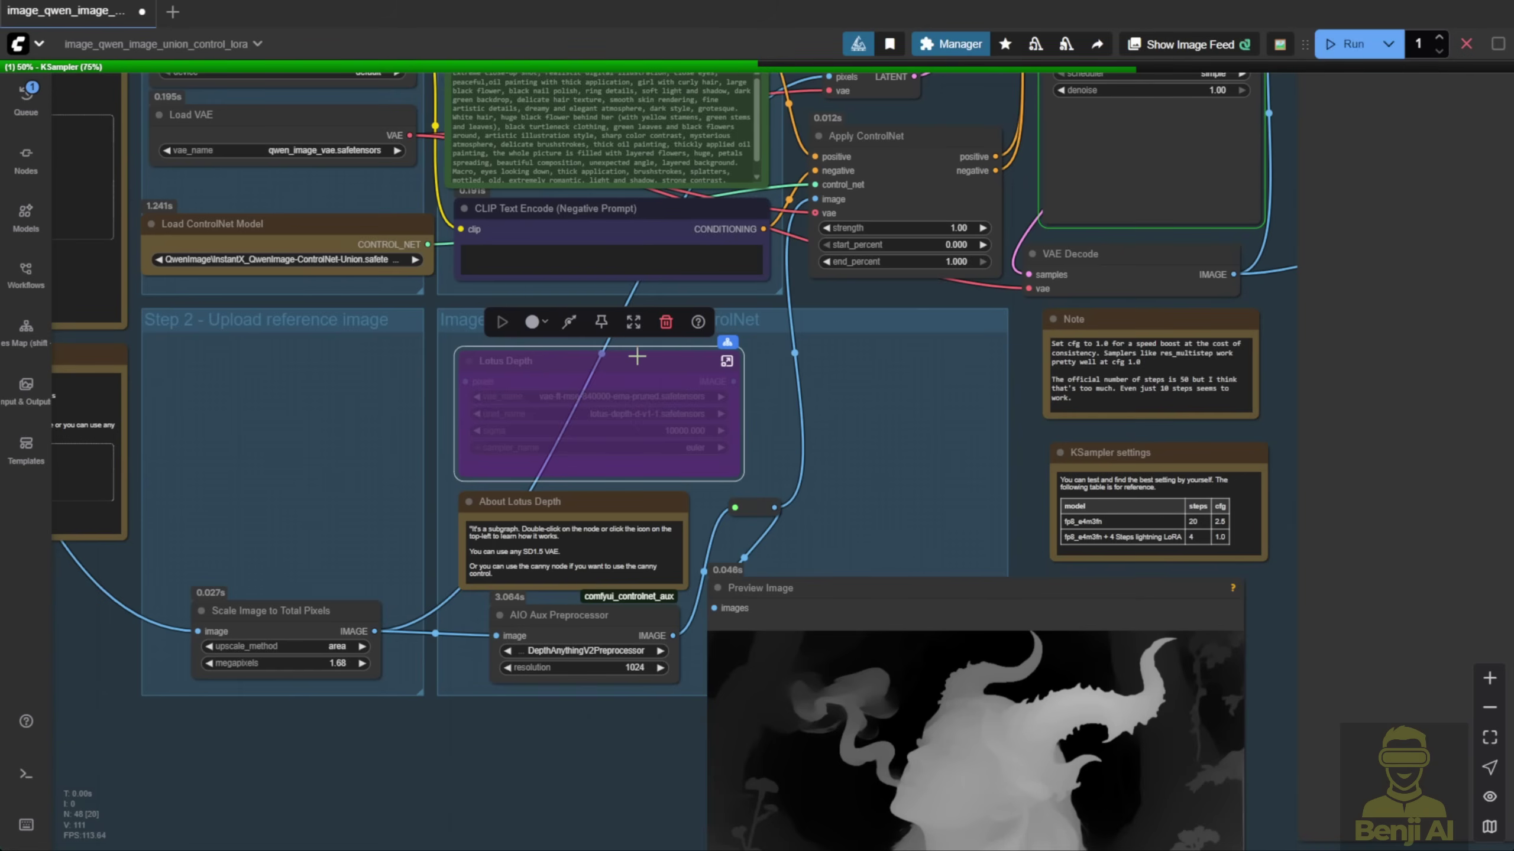
pyautogui.press('Delete')
pyautogui.moveTo(566, 615); pyautogui.dragTo(558, 347)
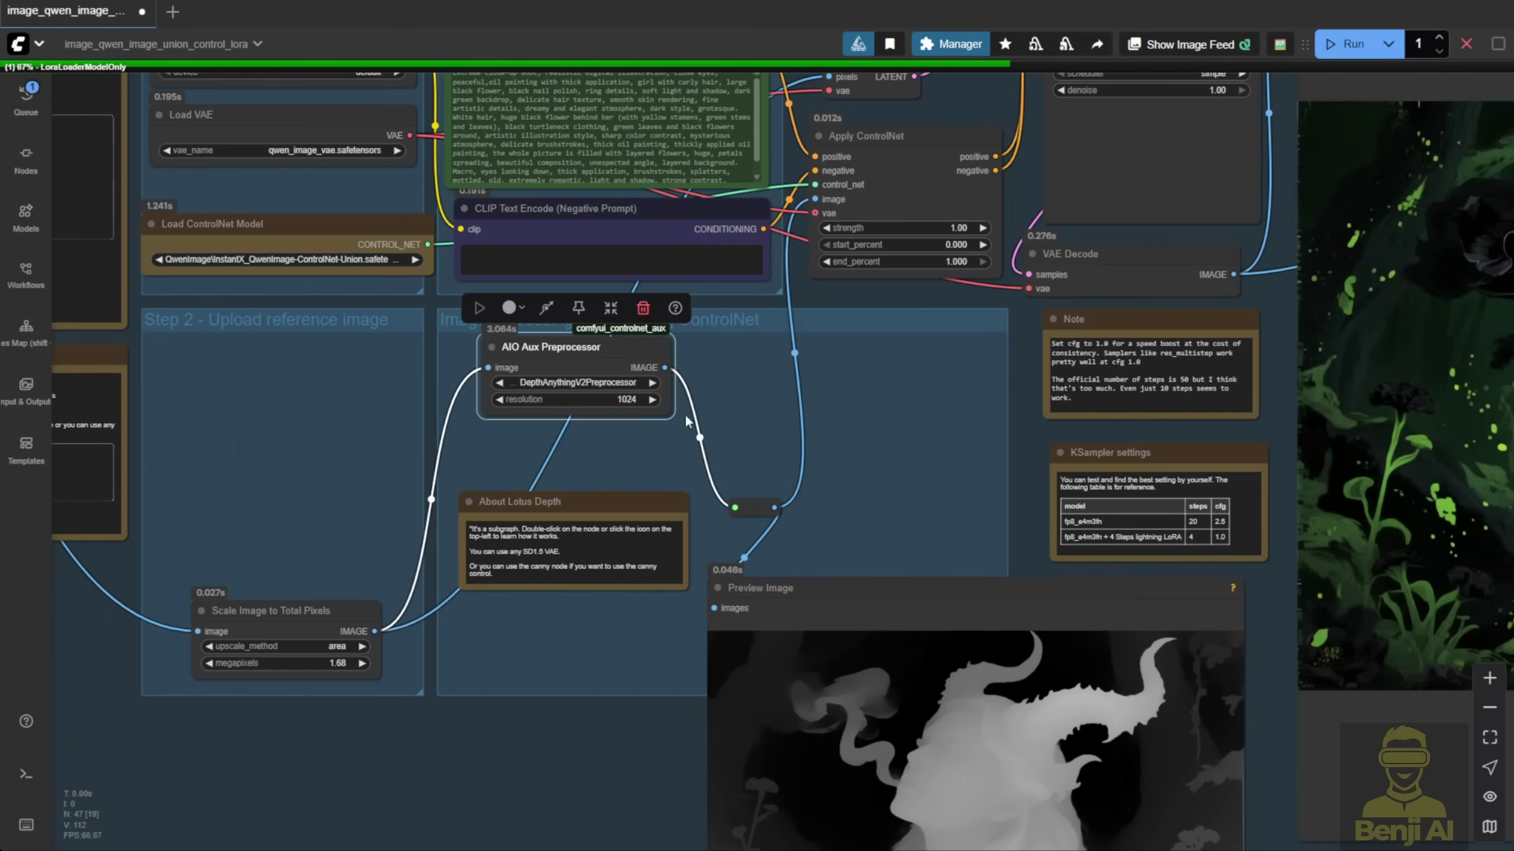
pyautogui.moveTo(668, 411); pyautogui.dragTo(788, 412)
pyautogui.moveTo(731, 351); pyautogui.dragTo(714, 362)
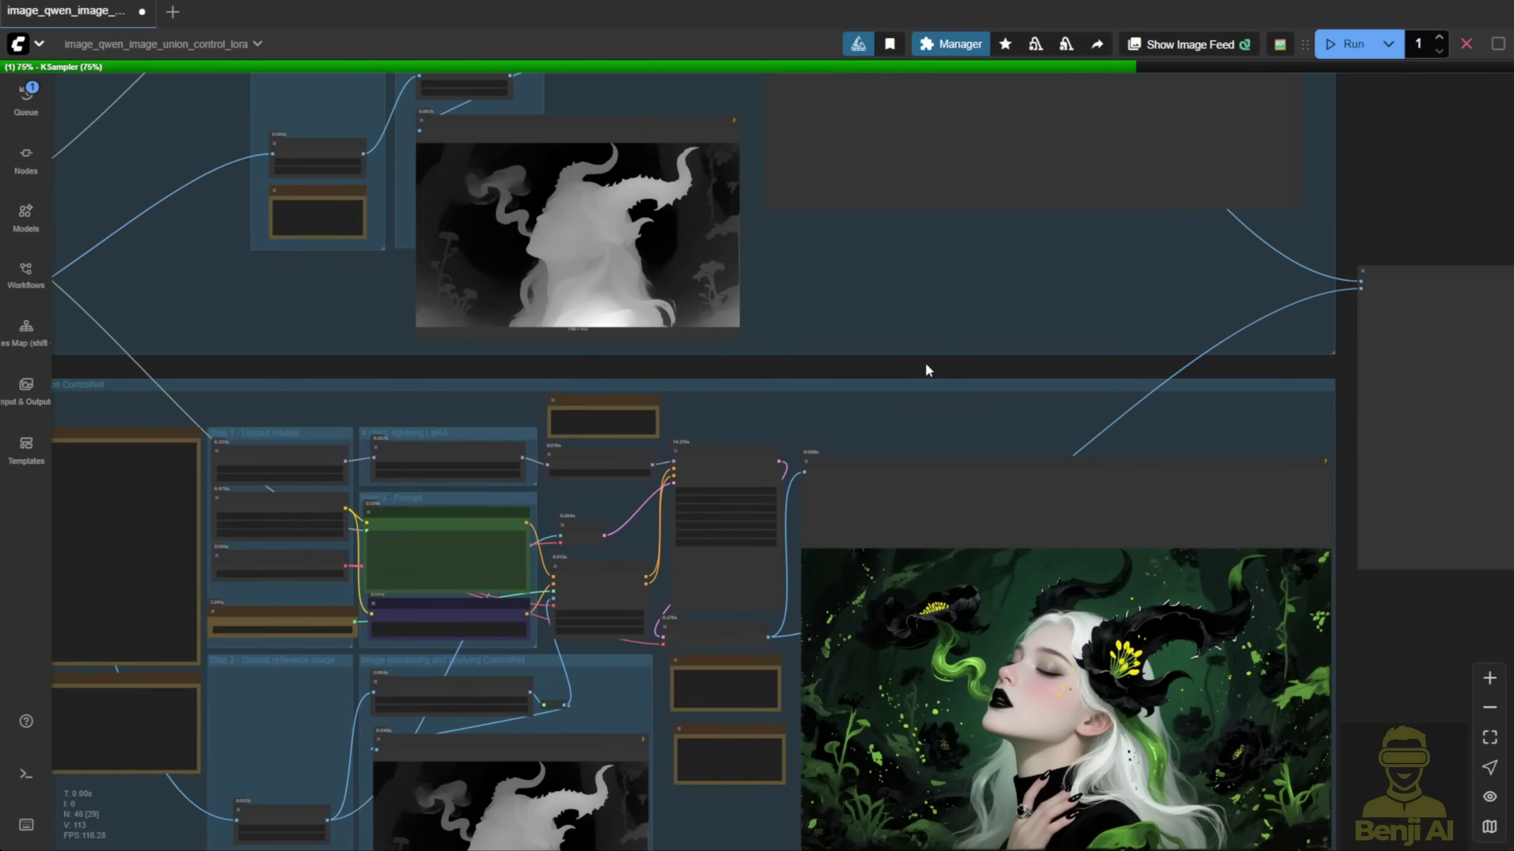
# Step: Look over the depth maps and generated images of both groups in the combined workflow
pyautogui.scroll(-3, 925, 362)
pyautogui.scroll(5, 226, 379)
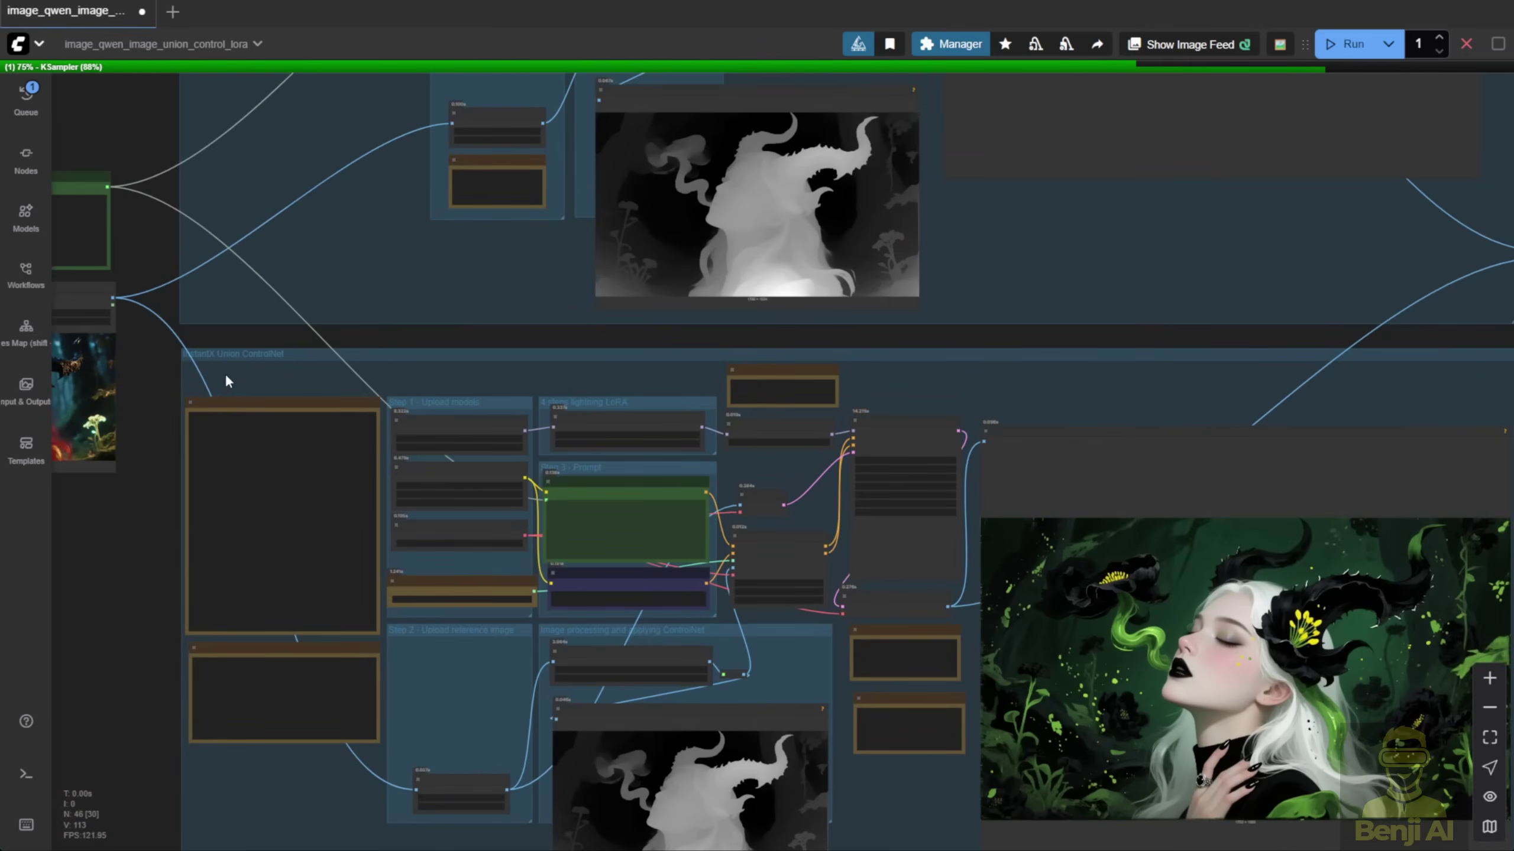
pyautogui.moveTo(1172, 344); pyautogui.dragTo(842, 119)
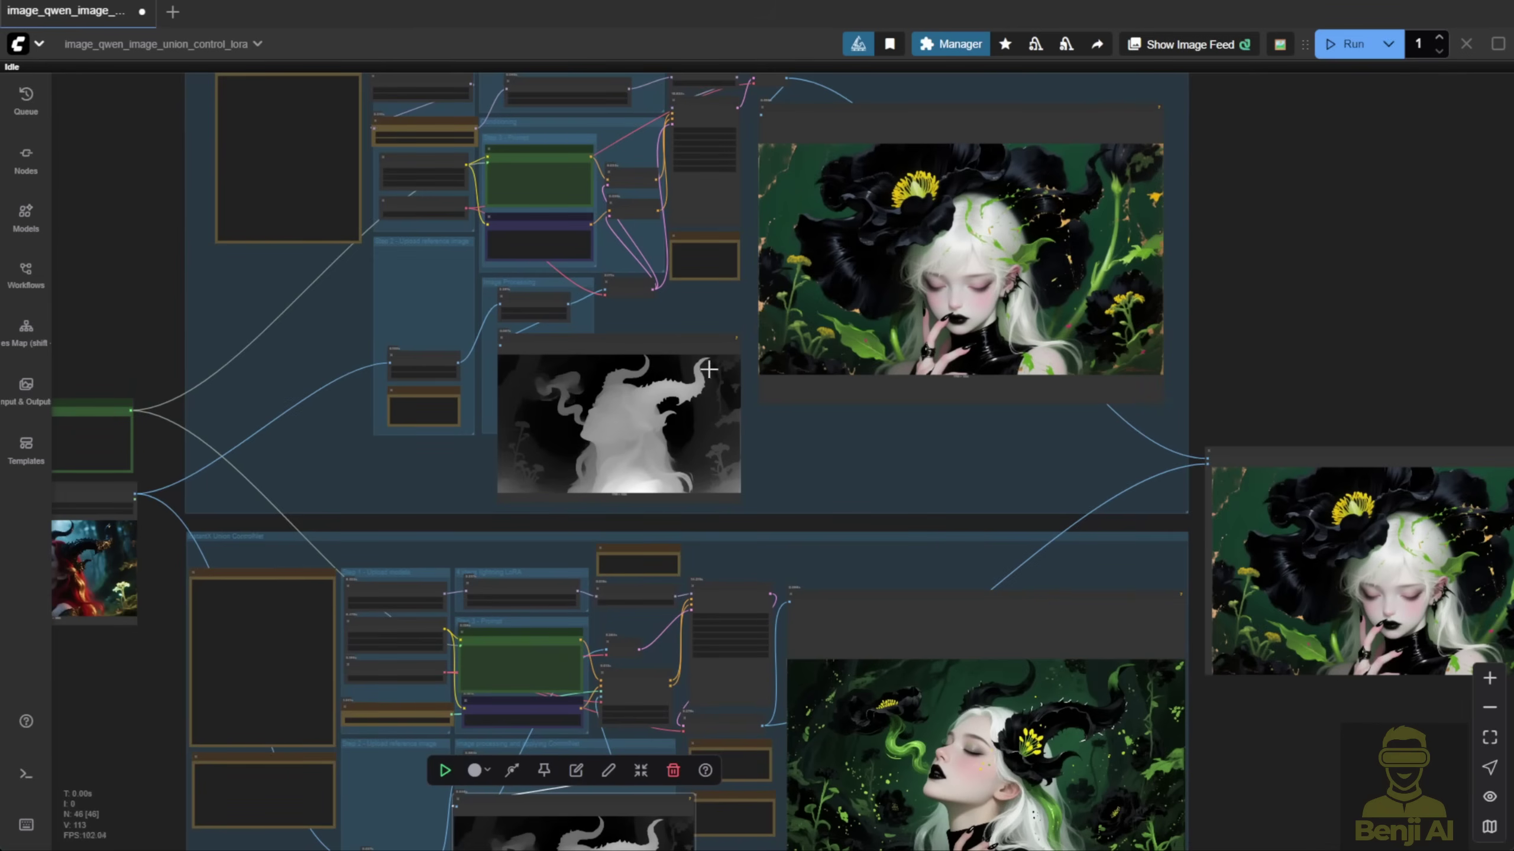
# Step: Examine the union DiffSynth LoRA loader and compare that group's depth map with its generated image
pyautogui.scroll(8, 358, 290)
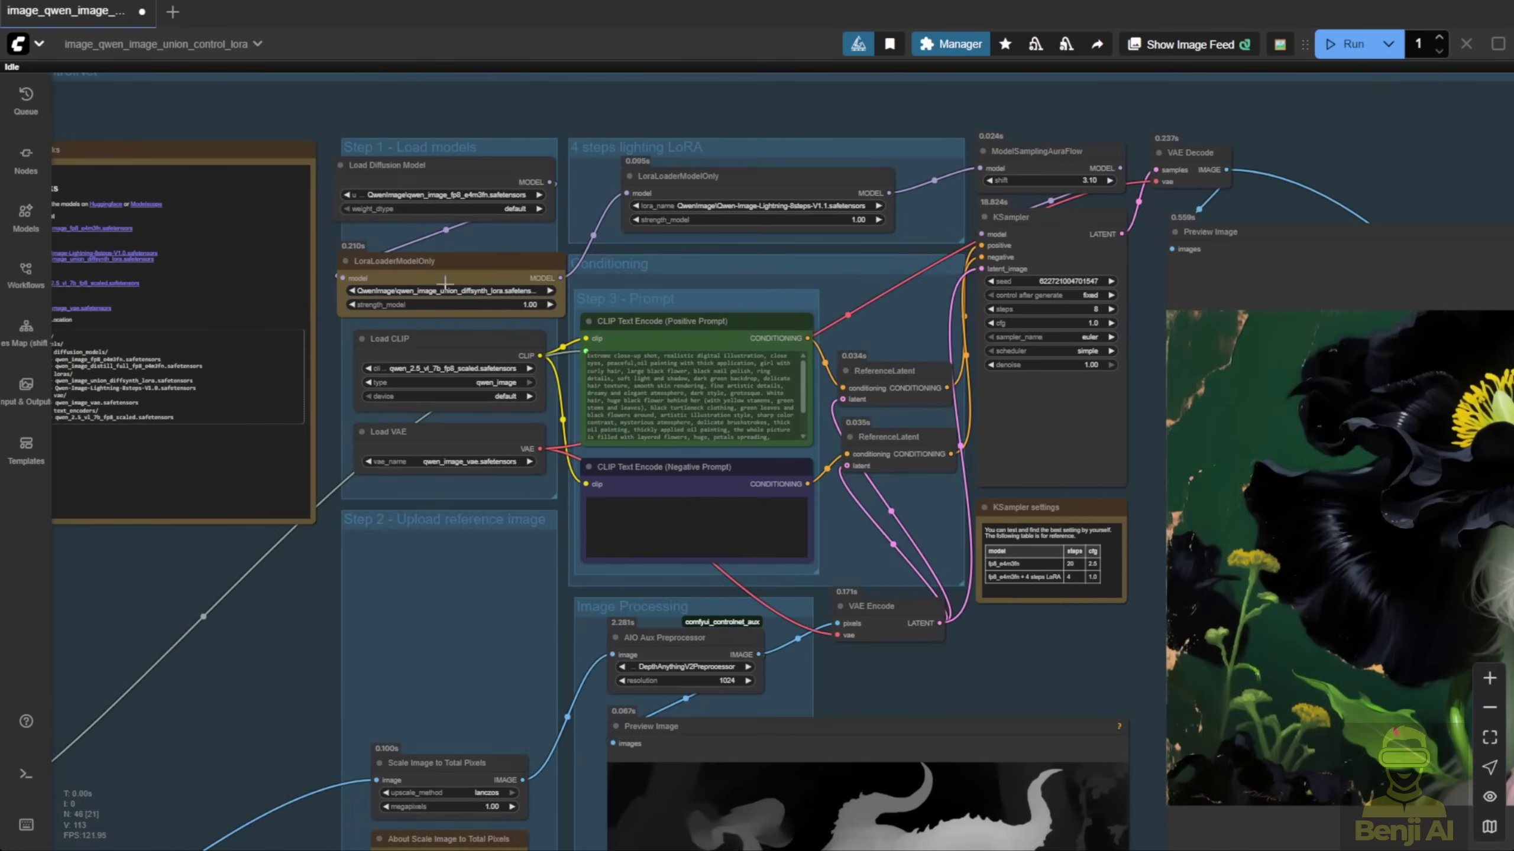
pyautogui.click(499, 265)
pyautogui.scroll(1, 460, 279)
pyautogui.moveTo(1135, 701); pyautogui.dragTo(630, 490)
pyautogui.scroll(-4, 632, 490)
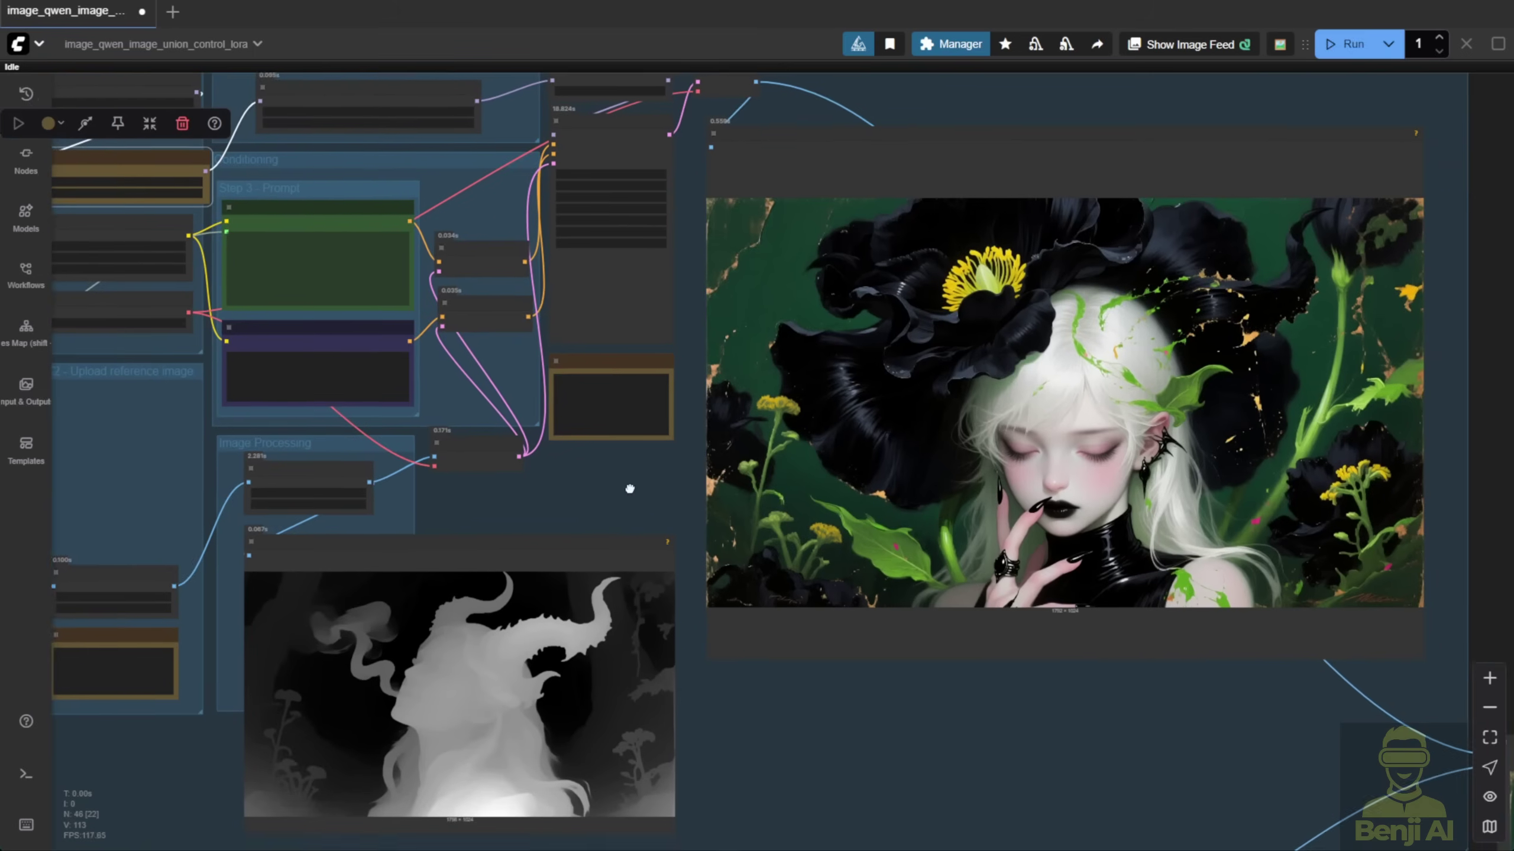
pyautogui.scroll(-2, 692, 503)
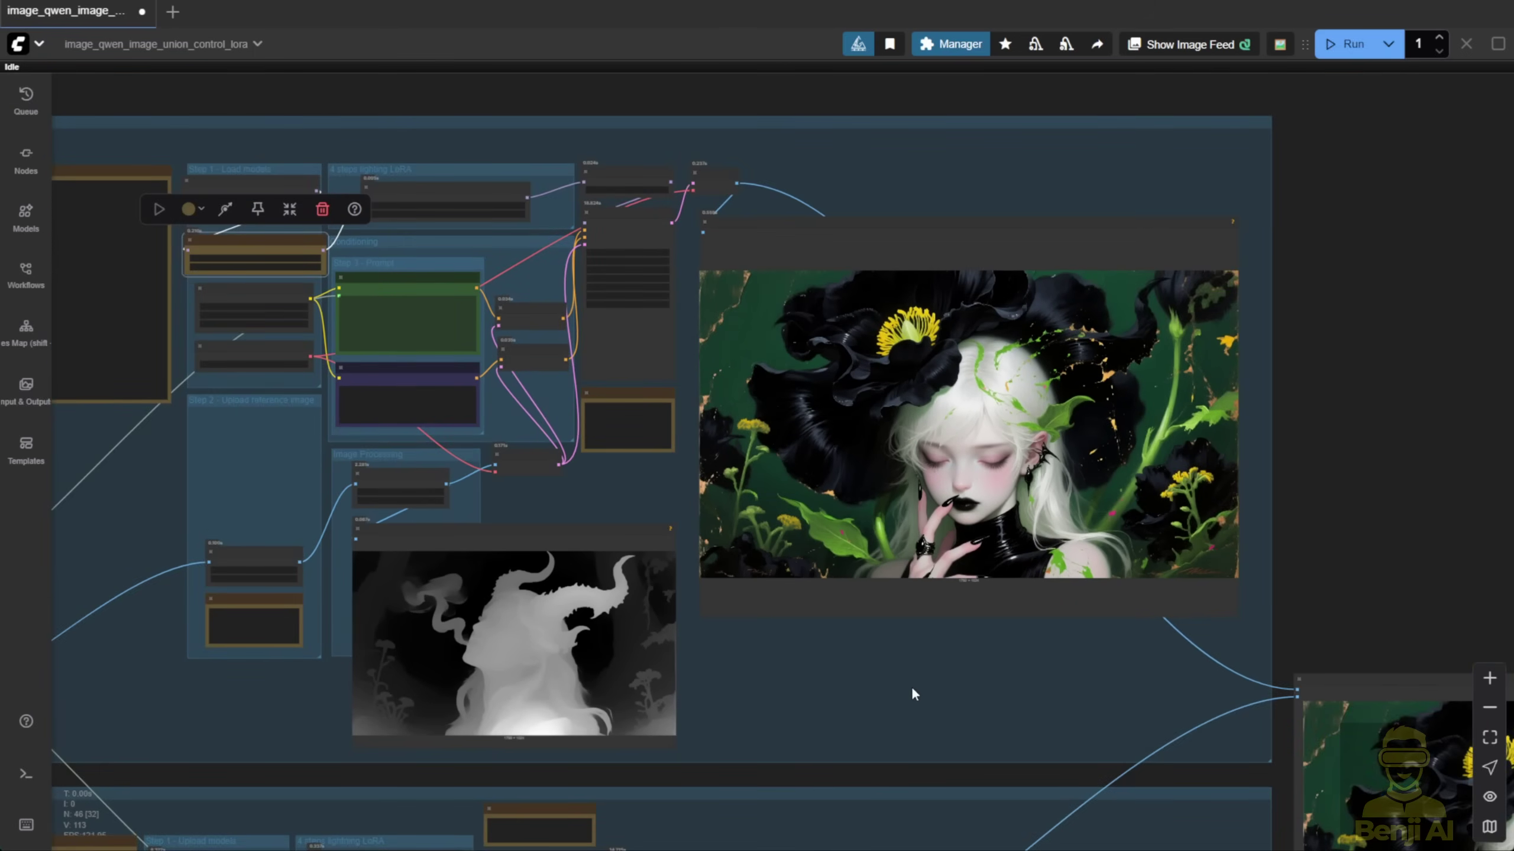
# Step: Move the union LoRA group's output preview down and the InstantX group's output preview up to bring them closer together
pyautogui.moveTo(910, 686); pyautogui.dragTo(848, 423)
pyautogui.scroll(-5, 845, 233)
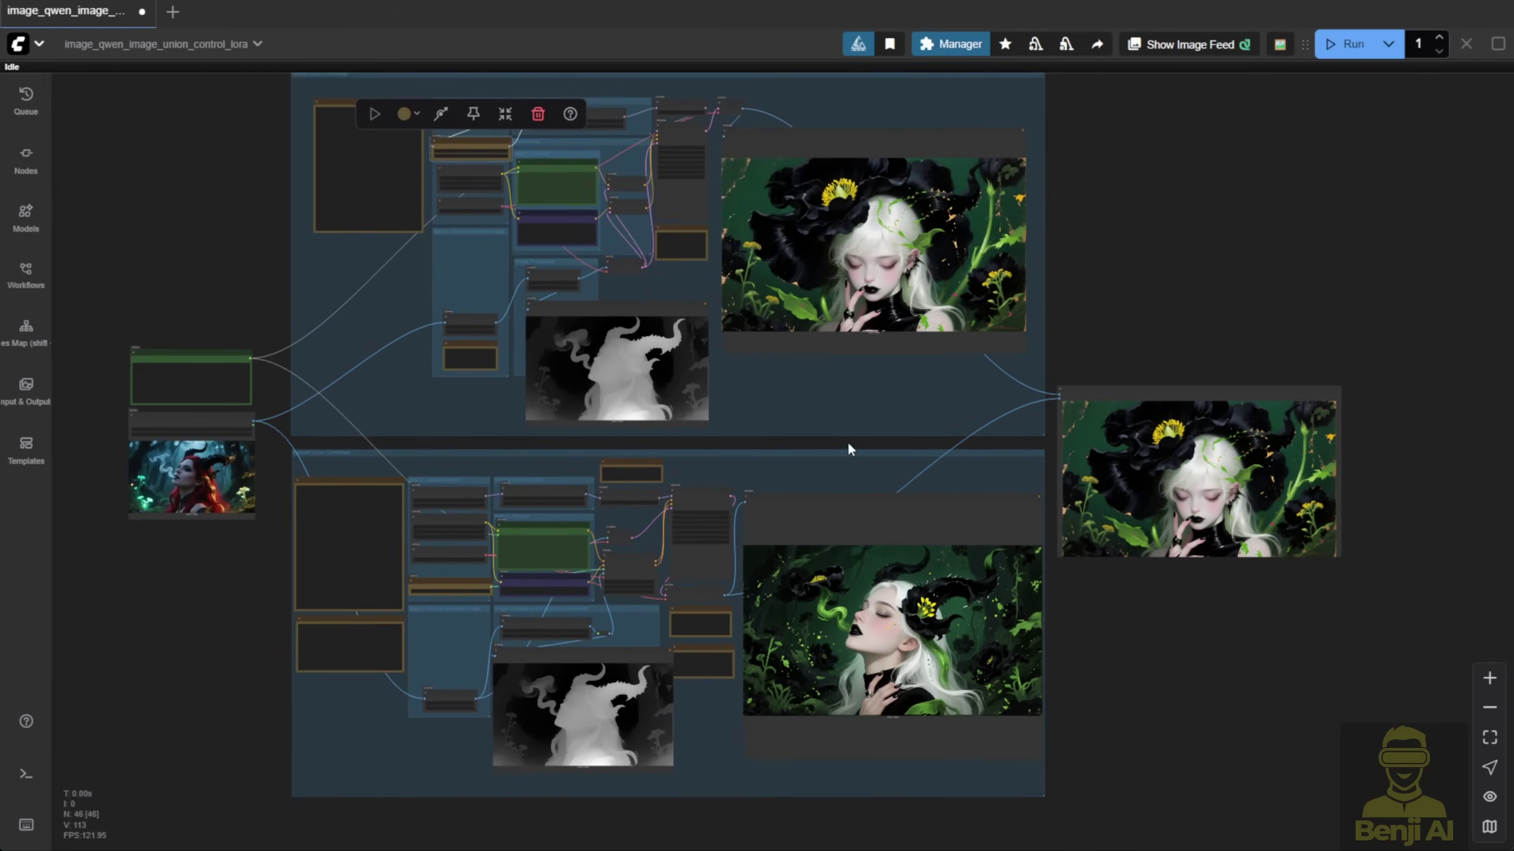
pyautogui.moveTo(877, 162); pyautogui.dragTo(881, 240)
pyautogui.moveTo(932, 504); pyautogui.dragTo(930, 474)
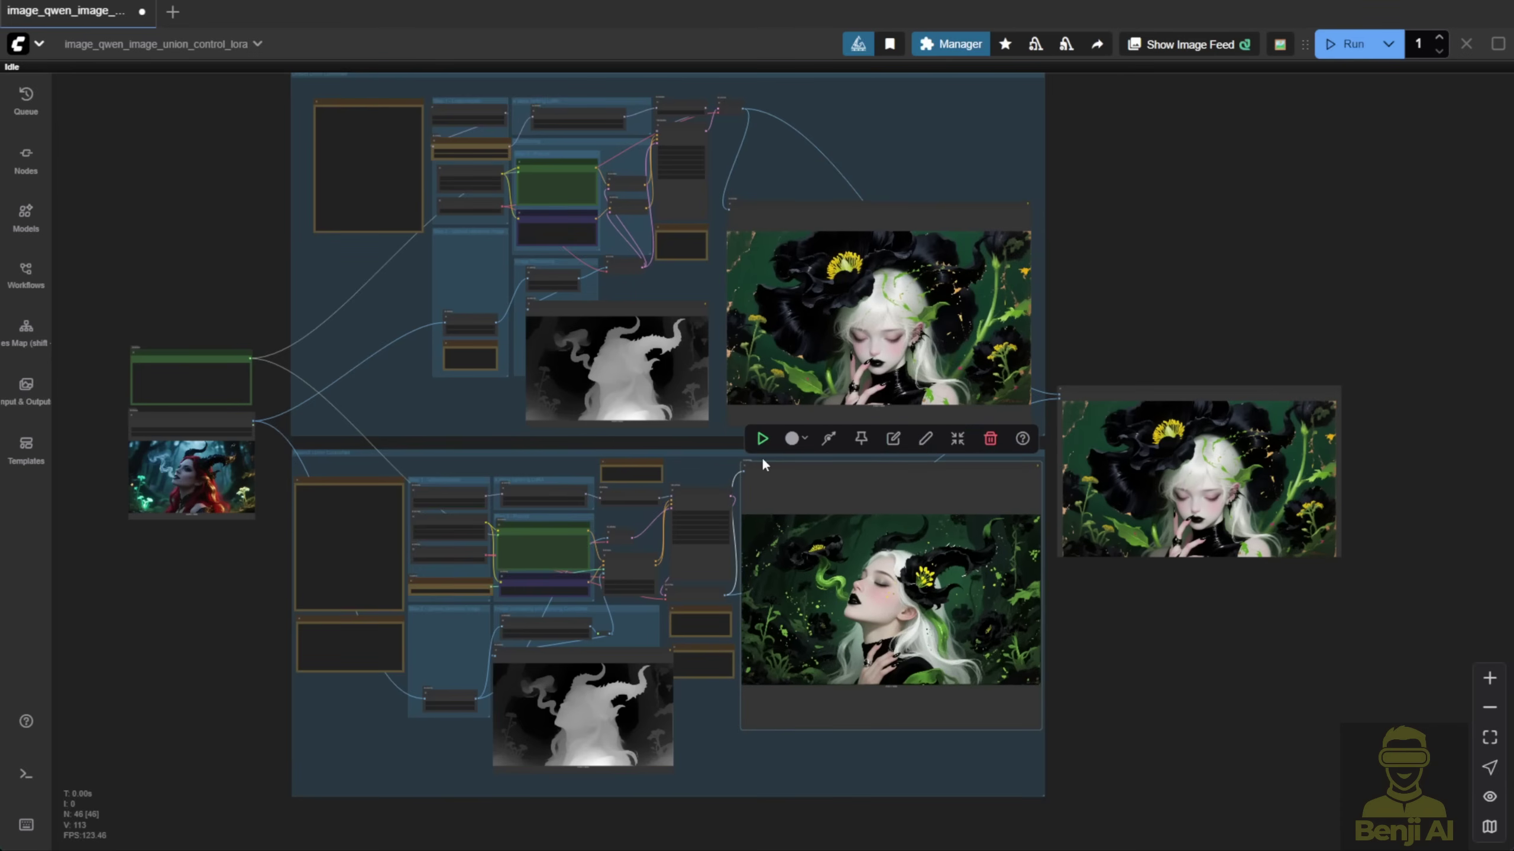
# Step: Make the union LoRA group's output preview slightly wider and shorter, and move it down toward the InstantX group
pyautogui.scroll(3, 1049, 334)
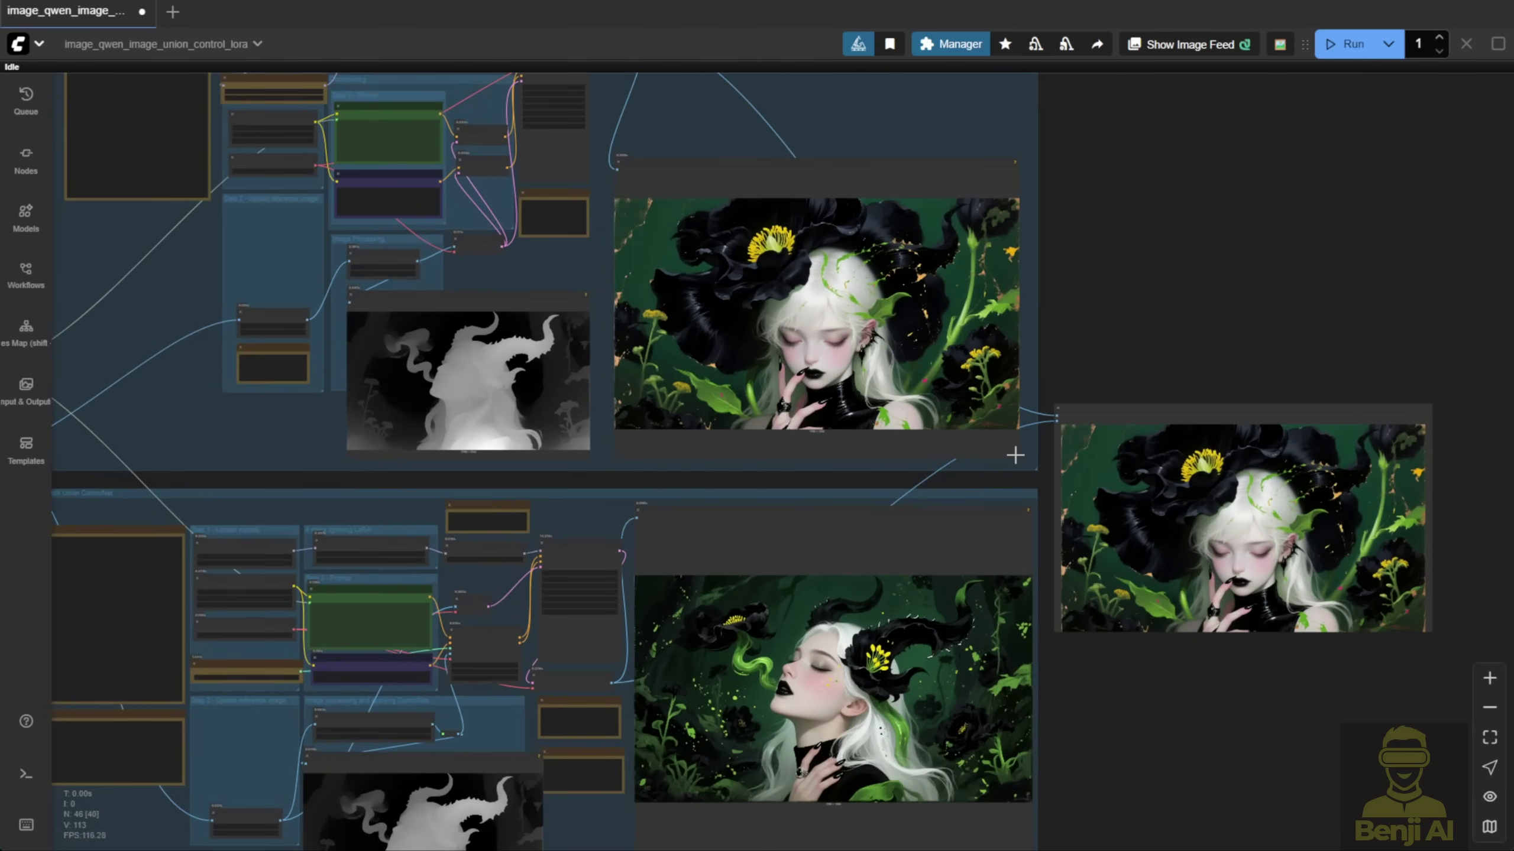
pyautogui.moveTo(1019, 459); pyautogui.dragTo(1031, 438)
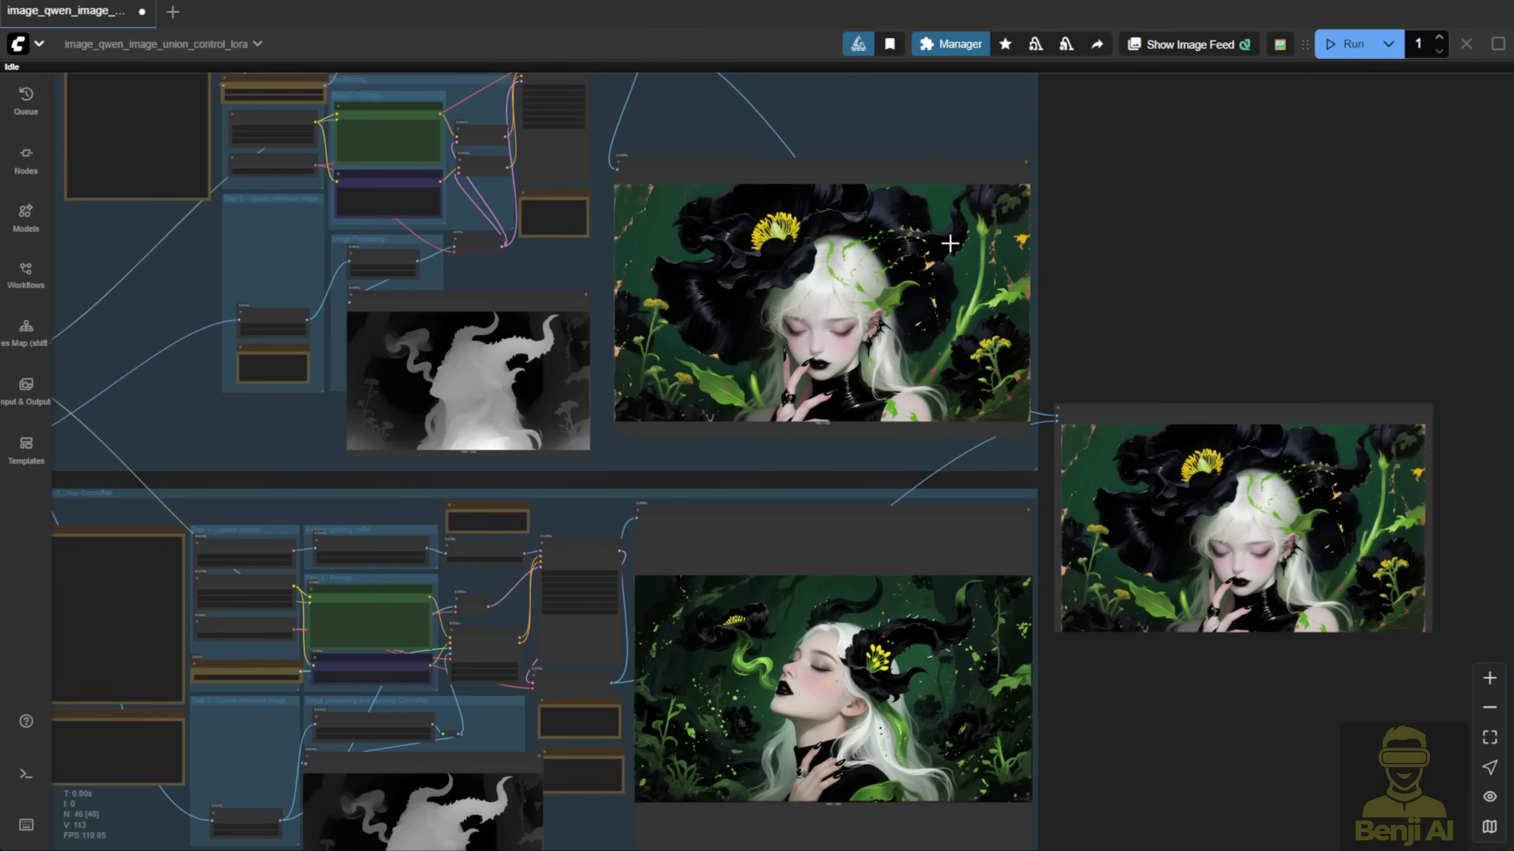
pyautogui.moveTo(936, 181); pyautogui.dragTo(938, 211)
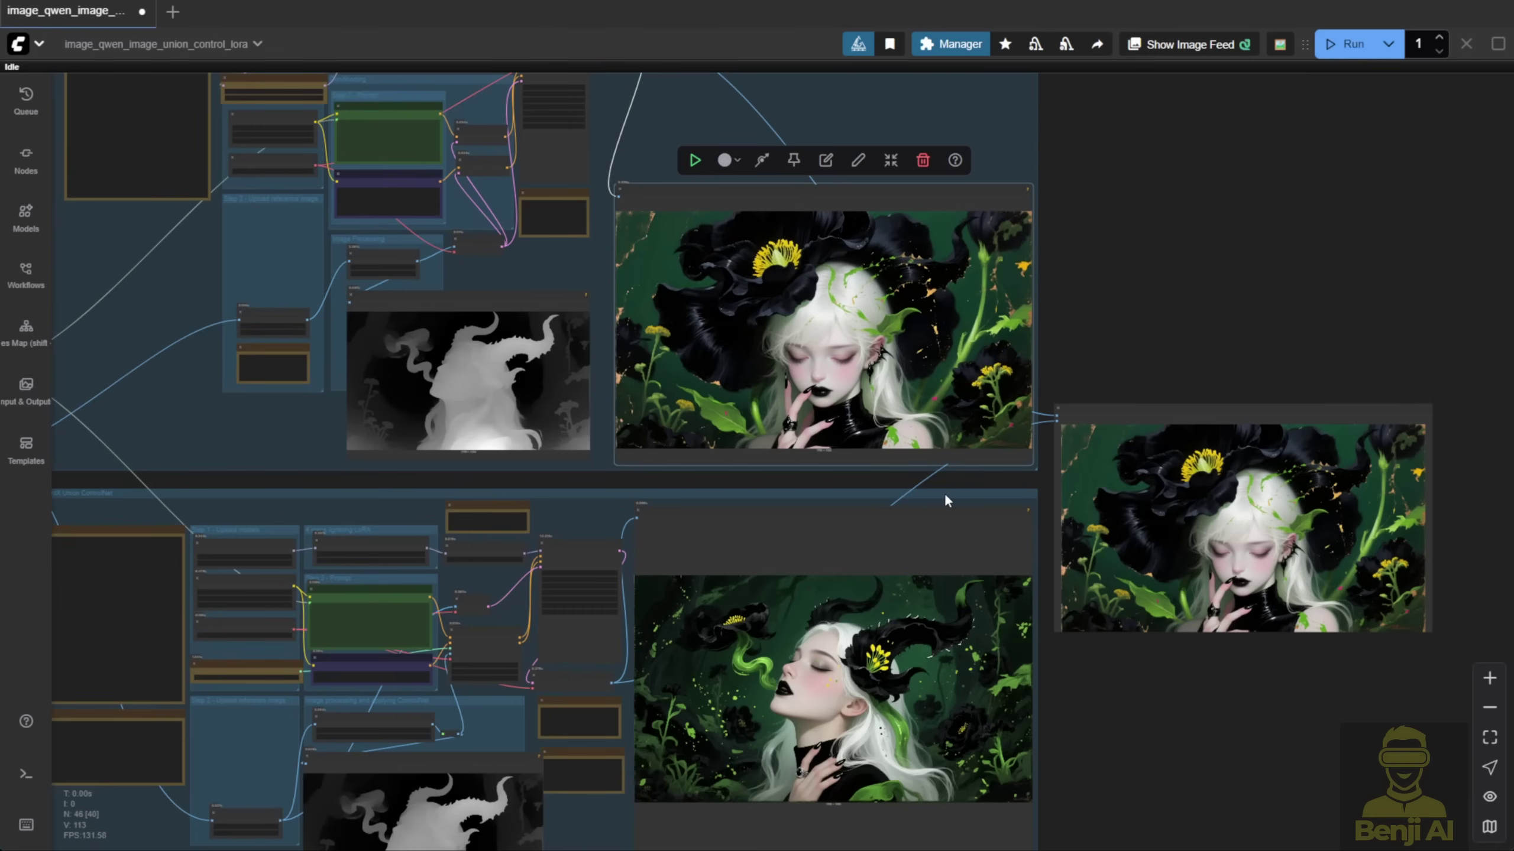
pyautogui.scroll(3, 945, 492)
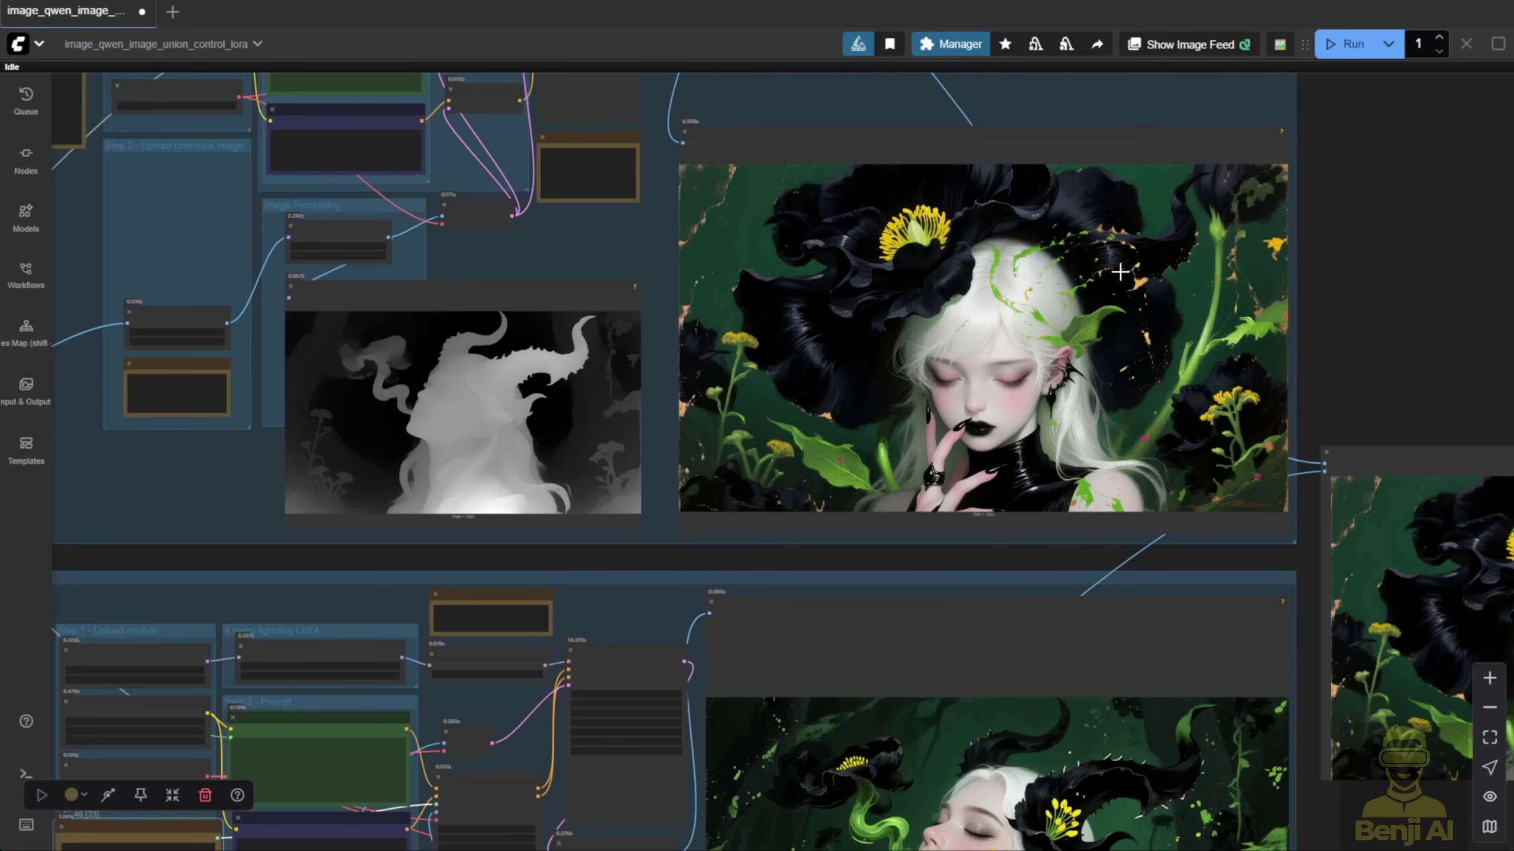
# Step: Check the shared multiline prompt text and the loaded reference photo of the two men in the vineyard
pyautogui.scroll(3, 1183, 182)
pyautogui.moveTo(694, 80); pyautogui.dragTo(645, 111)
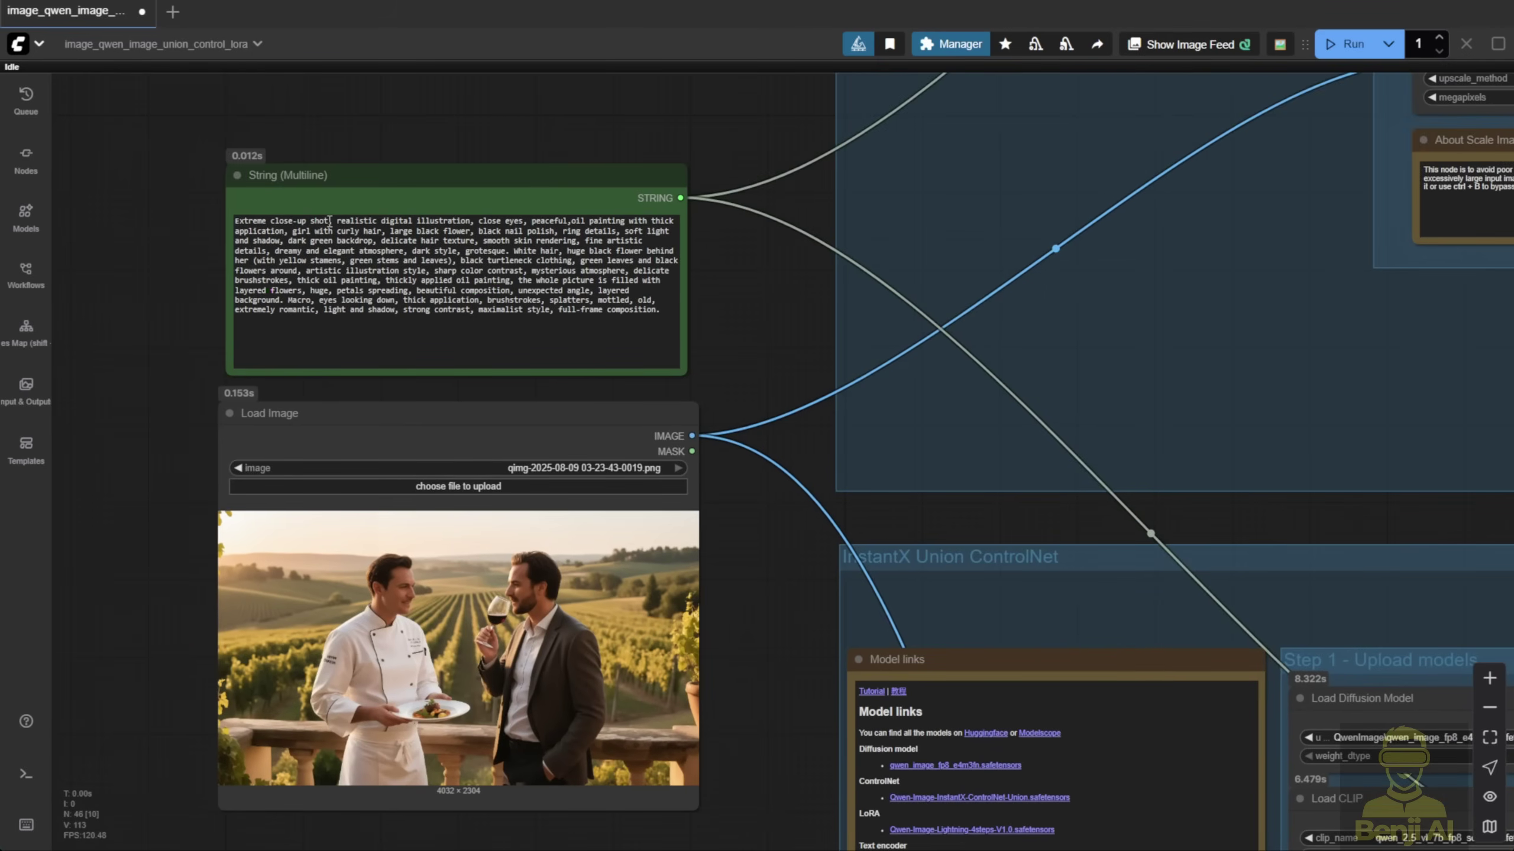
pyautogui.moveTo(329, 220); pyautogui.dragTo(236, 219)
pyautogui.click(199, 205)
pyautogui.scroll(8, 185, 191)
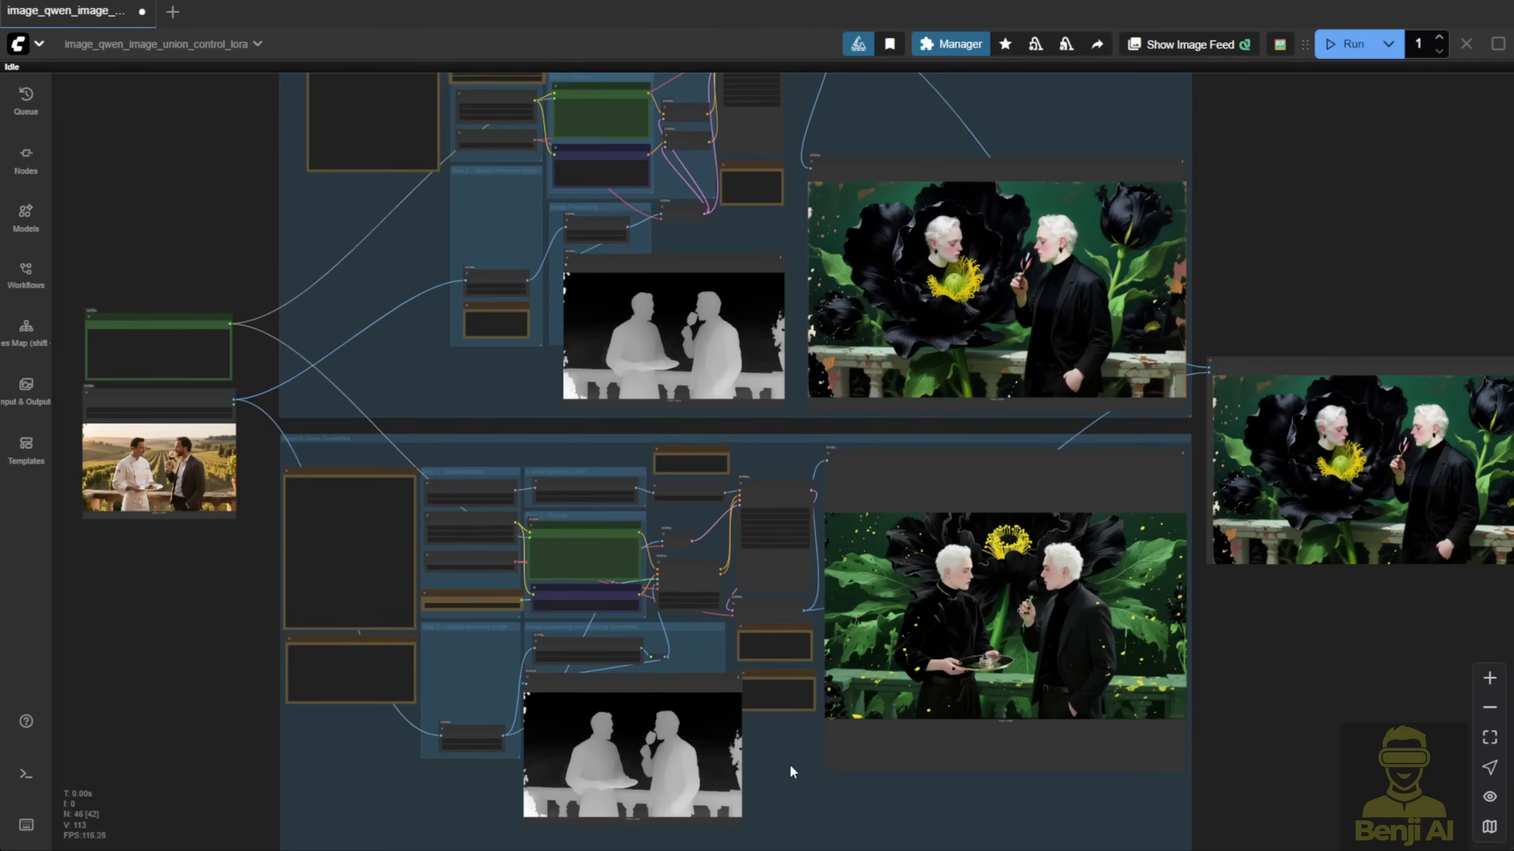
# Step: Compare each group's depth map with its generated image of the two men
pyautogui.scroll(4, 767, 712)
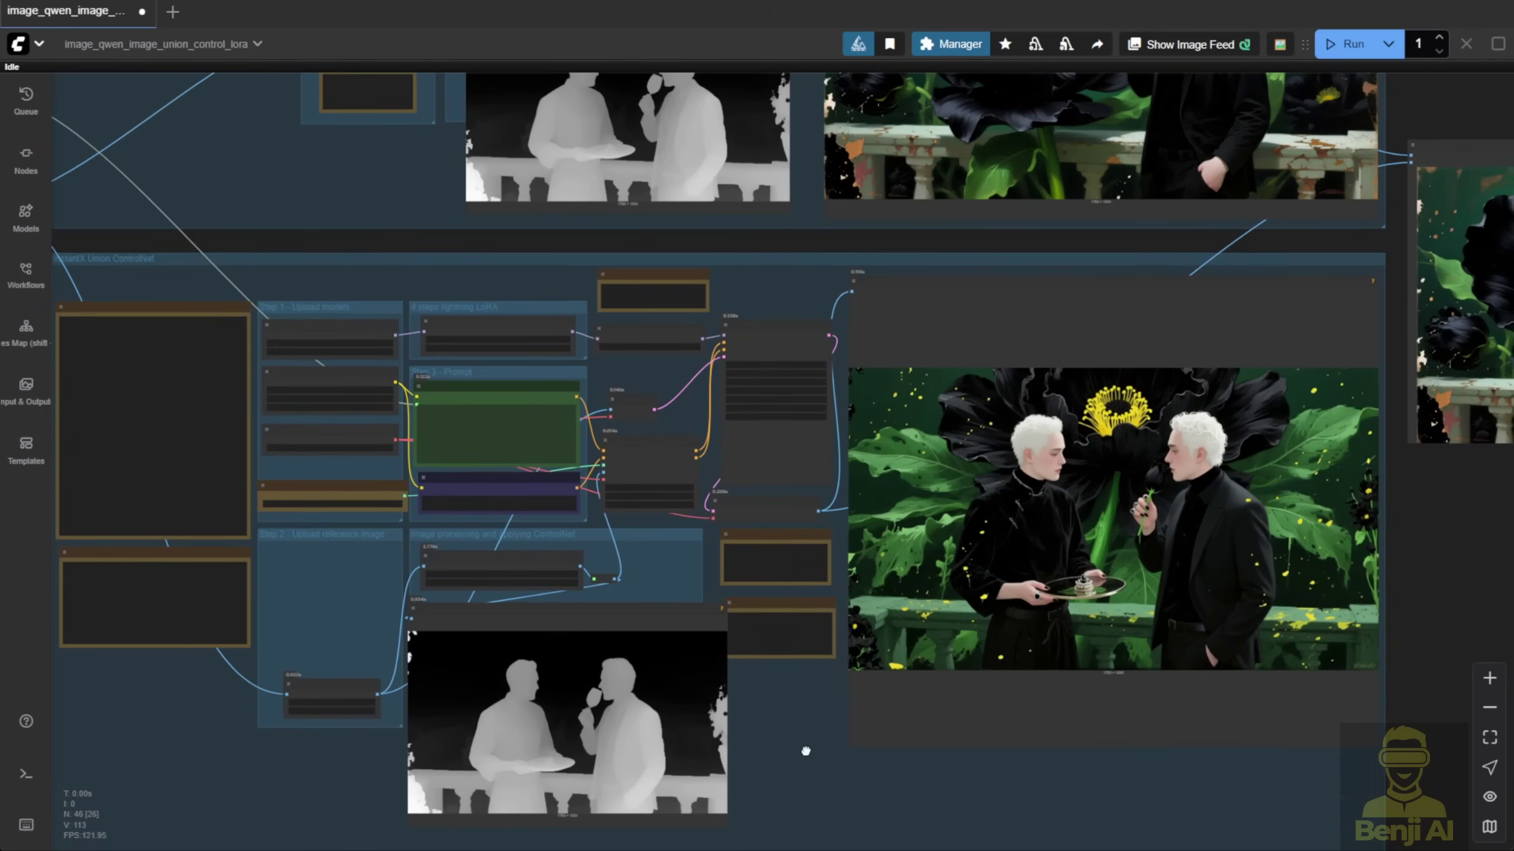
pyautogui.moveTo(806, 751); pyautogui.dragTo(885, 710)
pyautogui.scroll(4, 861, 648)
pyautogui.moveTo(861, 649); pyautogui.dragTo(653, 612)
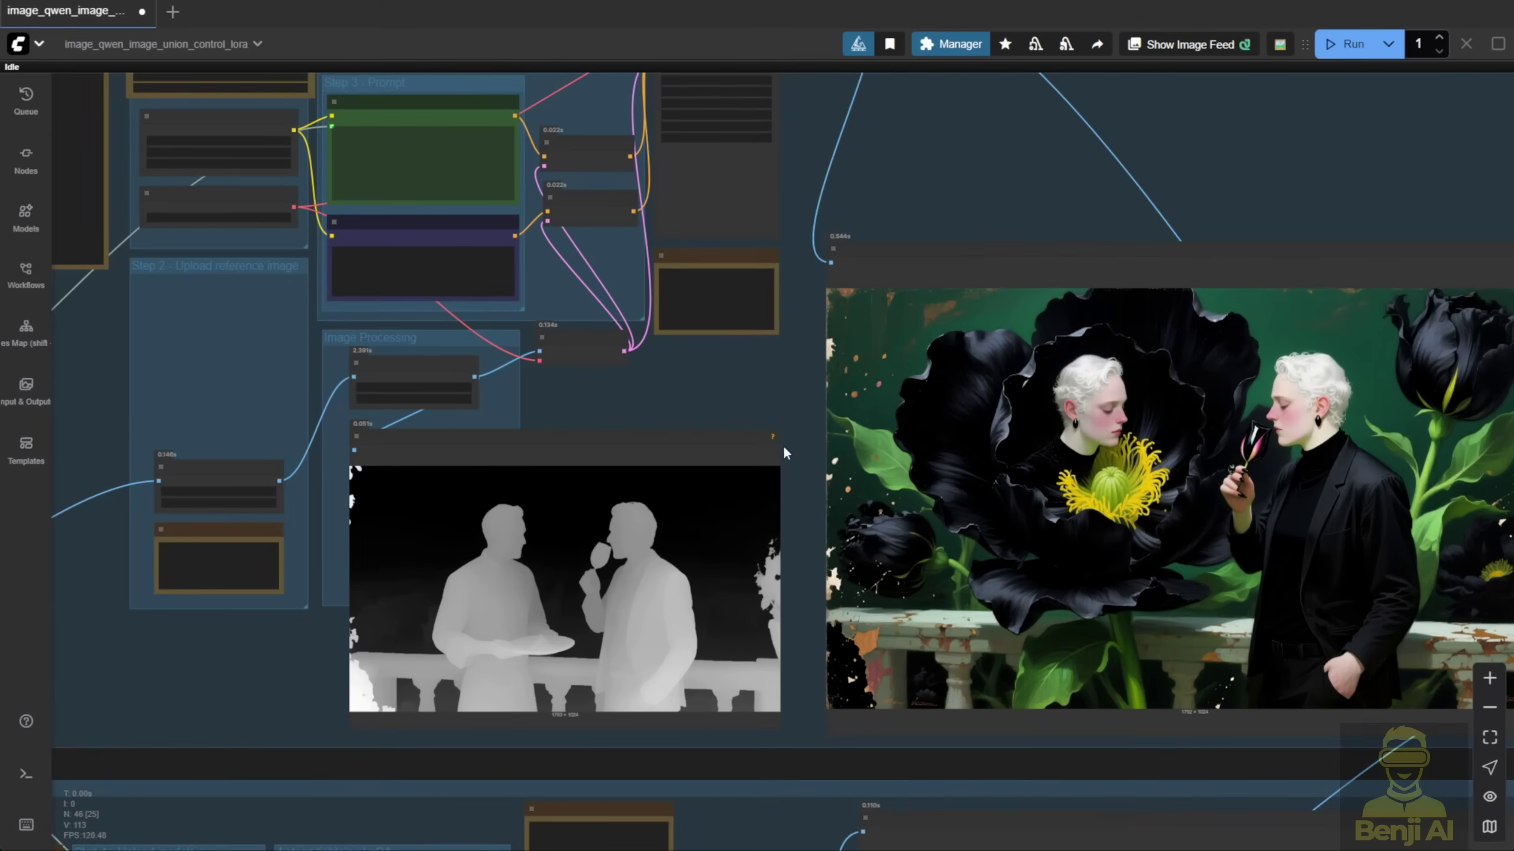
pyautogui.moveTo(752, 413); pyautogui.dragTo(685, 400)
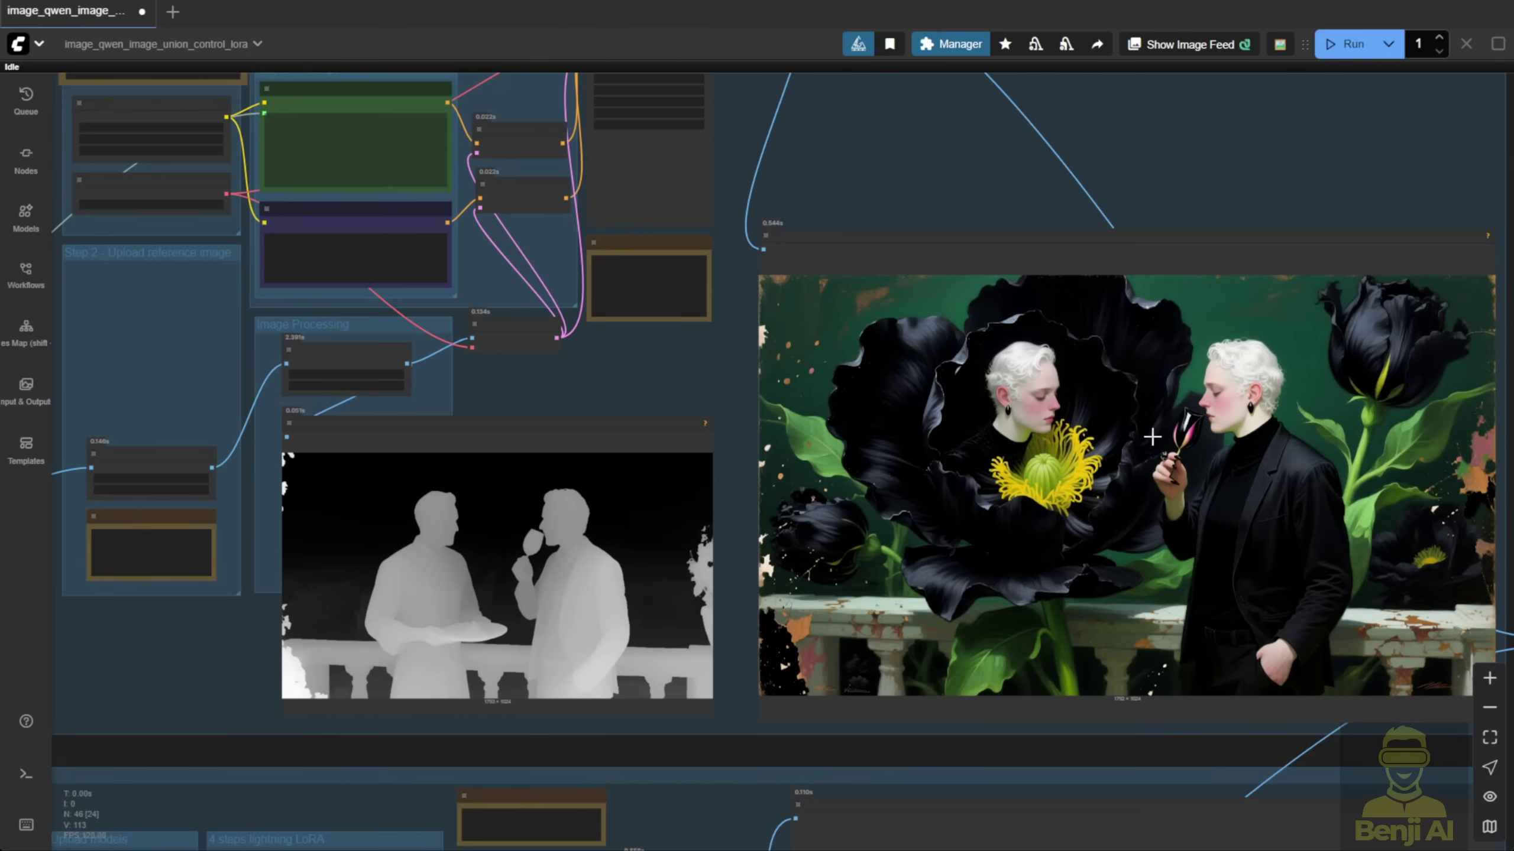
pyautogui.scroll(-6, 1133, 173)
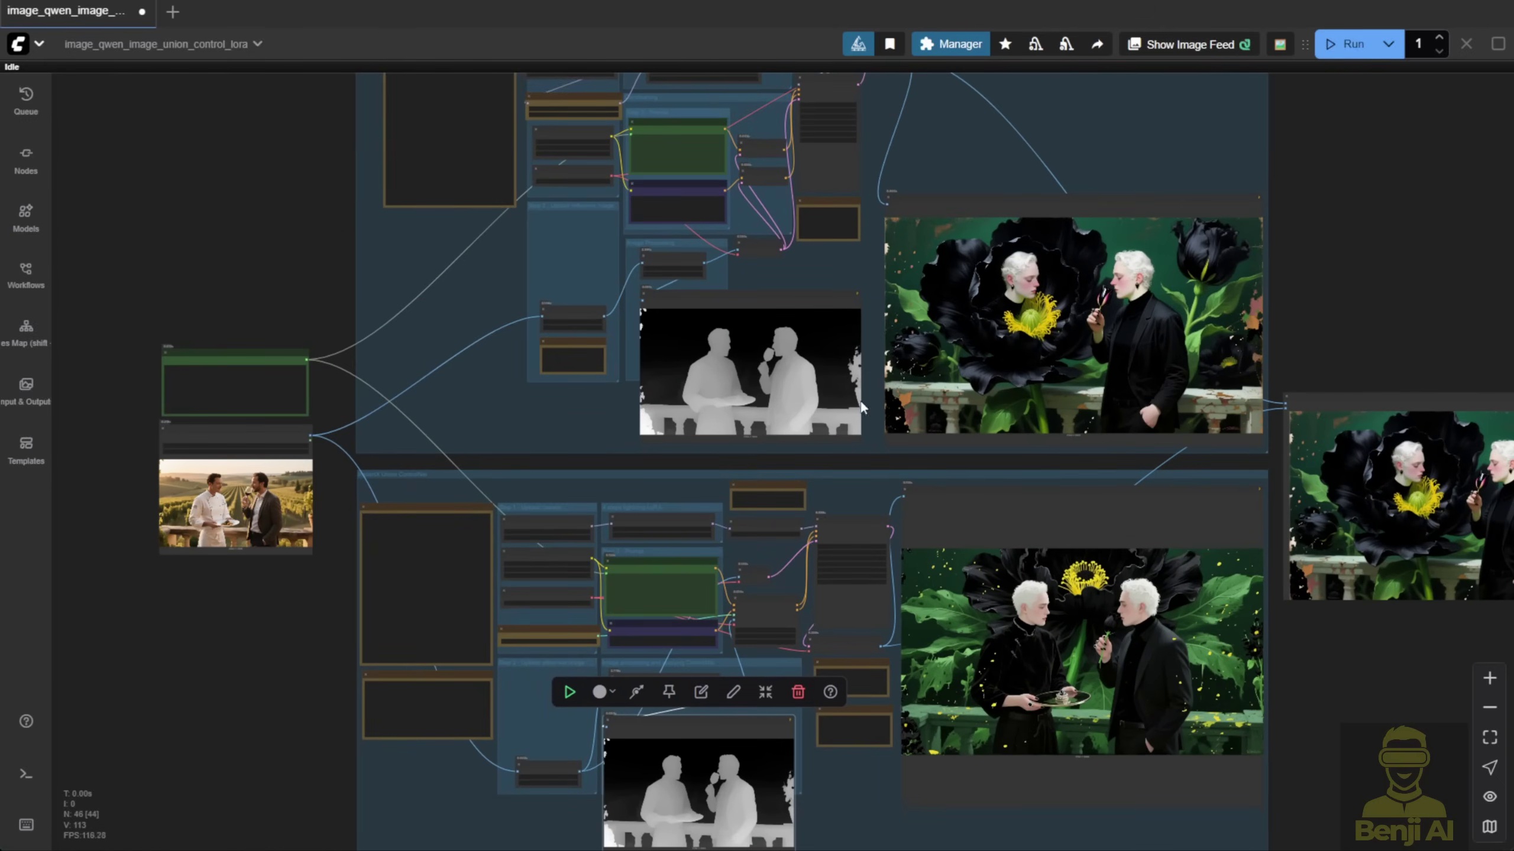
# Step: Inspect the Load ControlNet Model node in the InstantX Union ControlNet group
pyautogui.moveTo(1352, 727); pyautogui.dragTo(1413, 558)
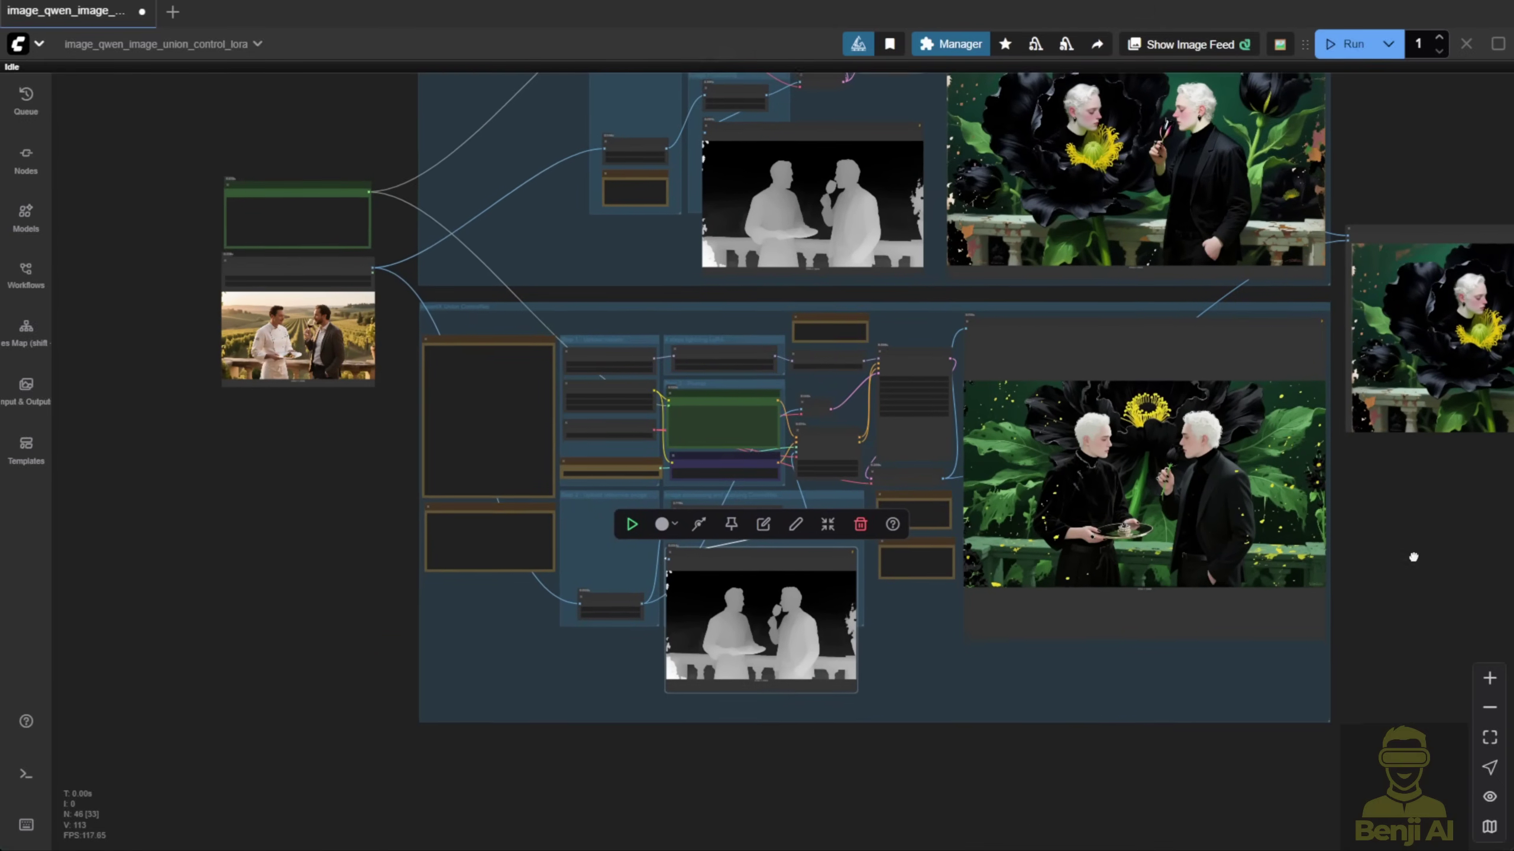
pyautogui.scroll(9, 918, 497)
pyautogui.click(261, 441)
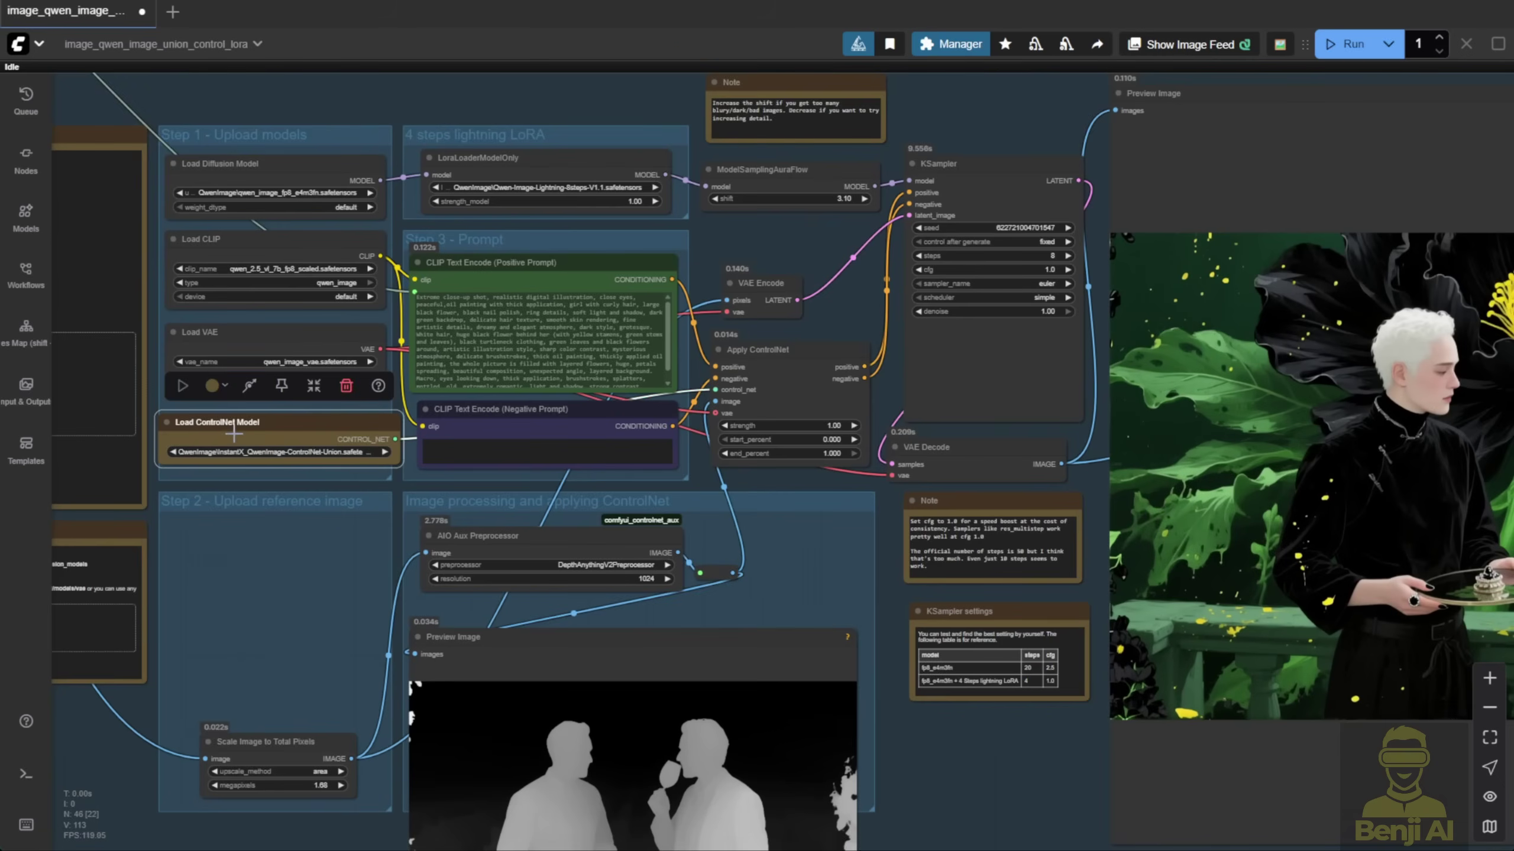
# Step: Examine the union LoRA group's reference latent and sampler nodes alongside its depth map and generated image
pyautogui.scroll(4, 262, 444)
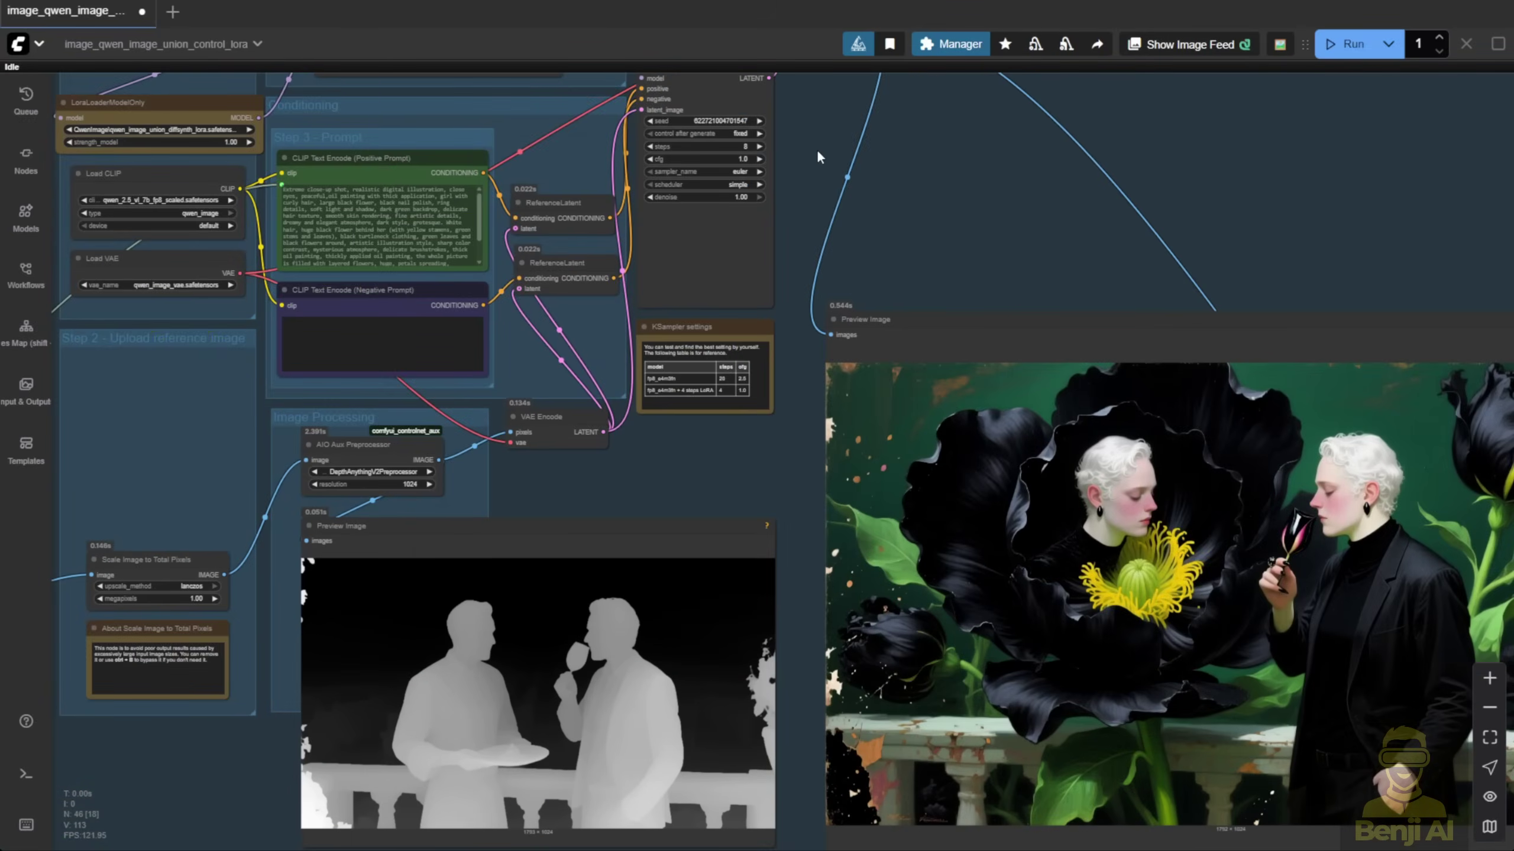
pyautogui.moveTo(820, 158); pyautogui.dragTo(880, 315)
pyautogui.moveTo(973, 484); pyautogui.dragTo(959, 266)
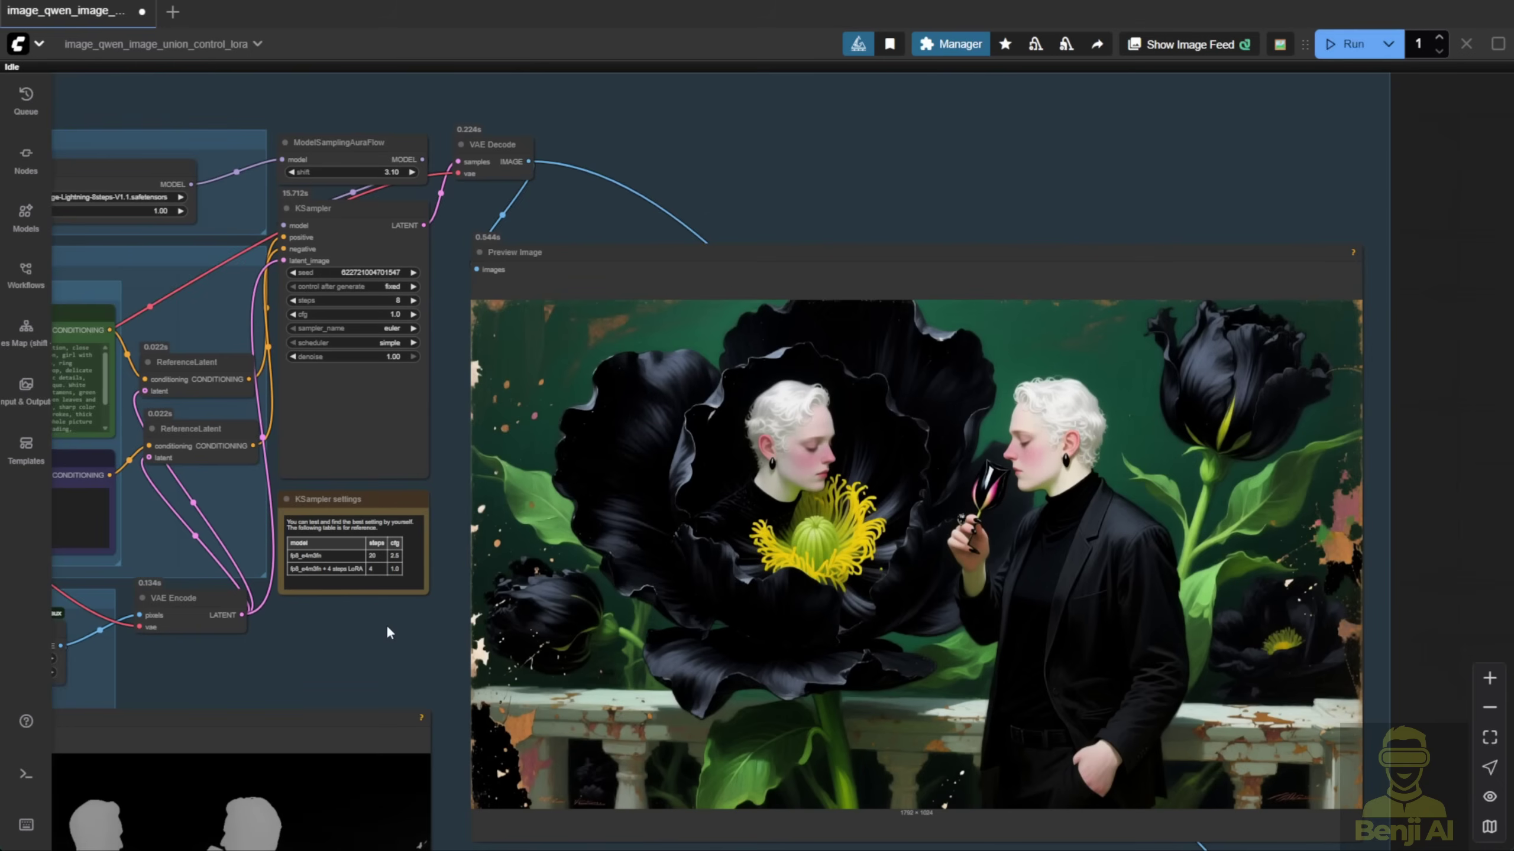
pyautogui.moveTo(389, 632); pyautogui.dragTo(398, 455)
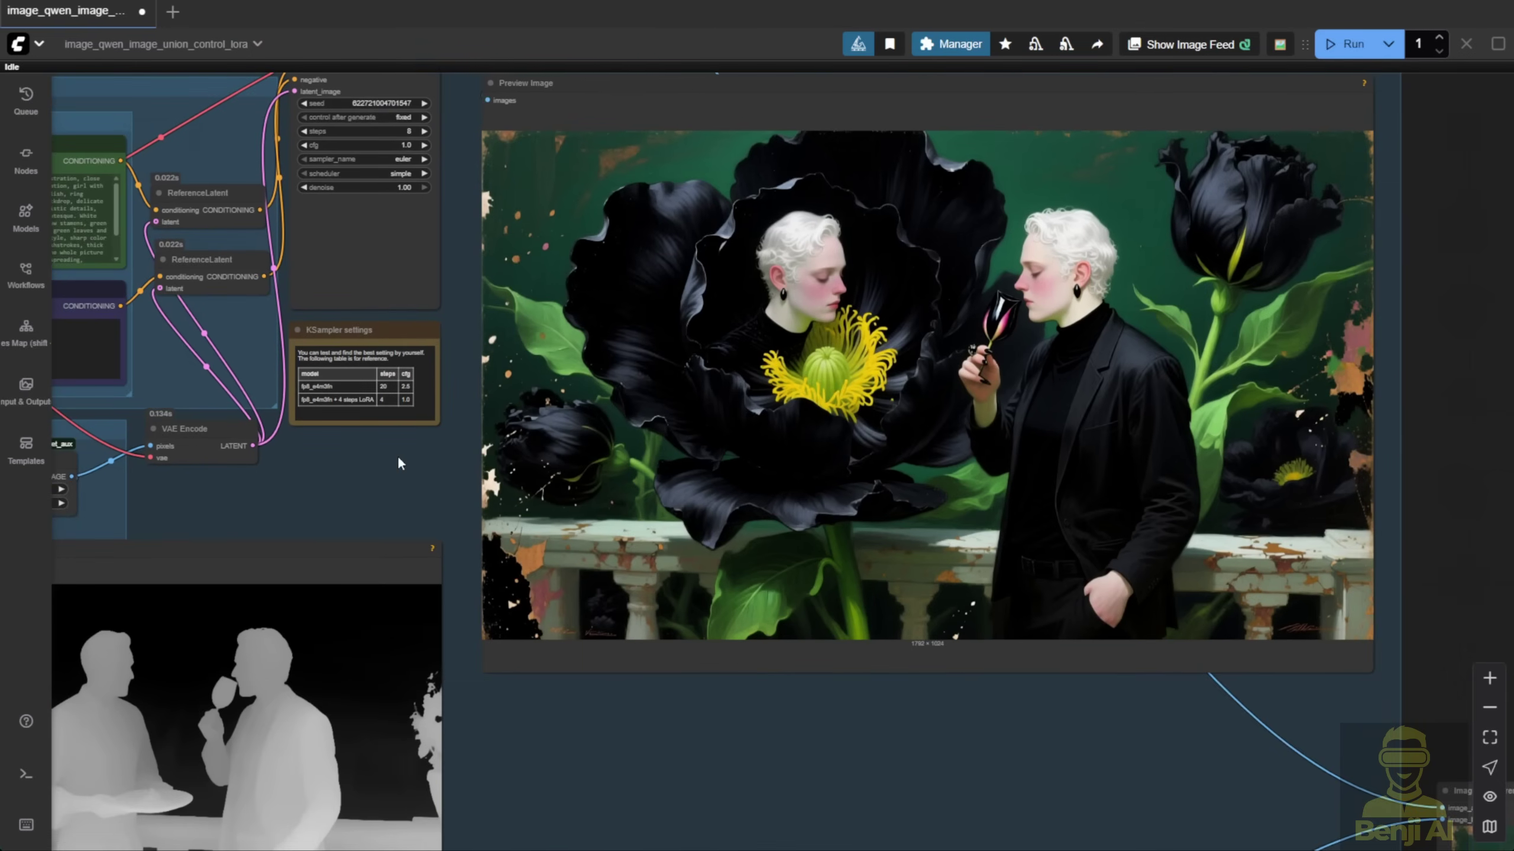
# Step: Compare both groups' images of the two men in the Image Comparer
pyautogui.scroll(-2, 380, 482)
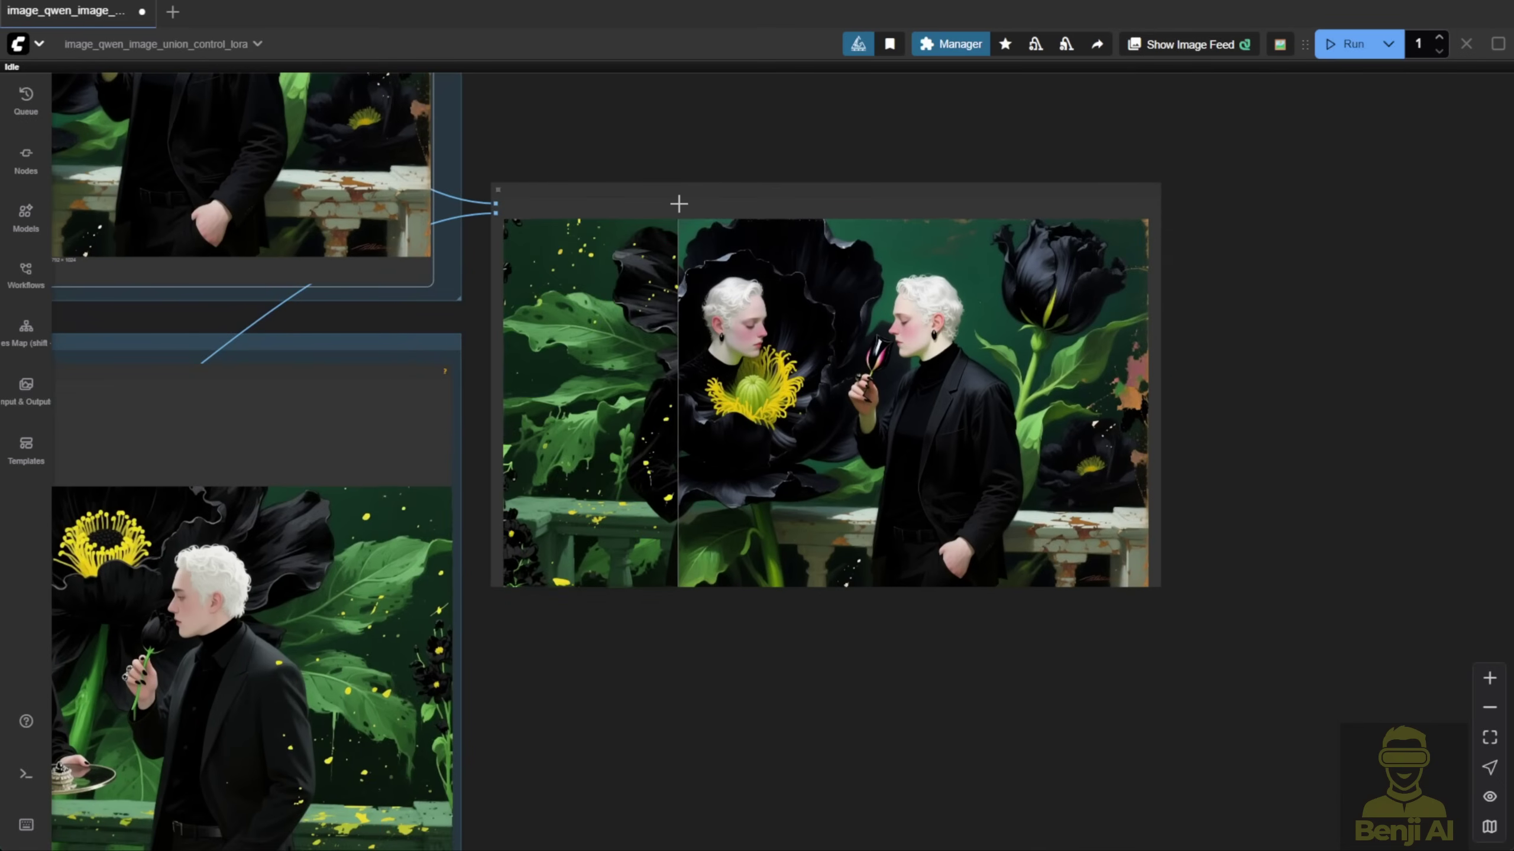
pyautogui.scroll(7, 676, 209)
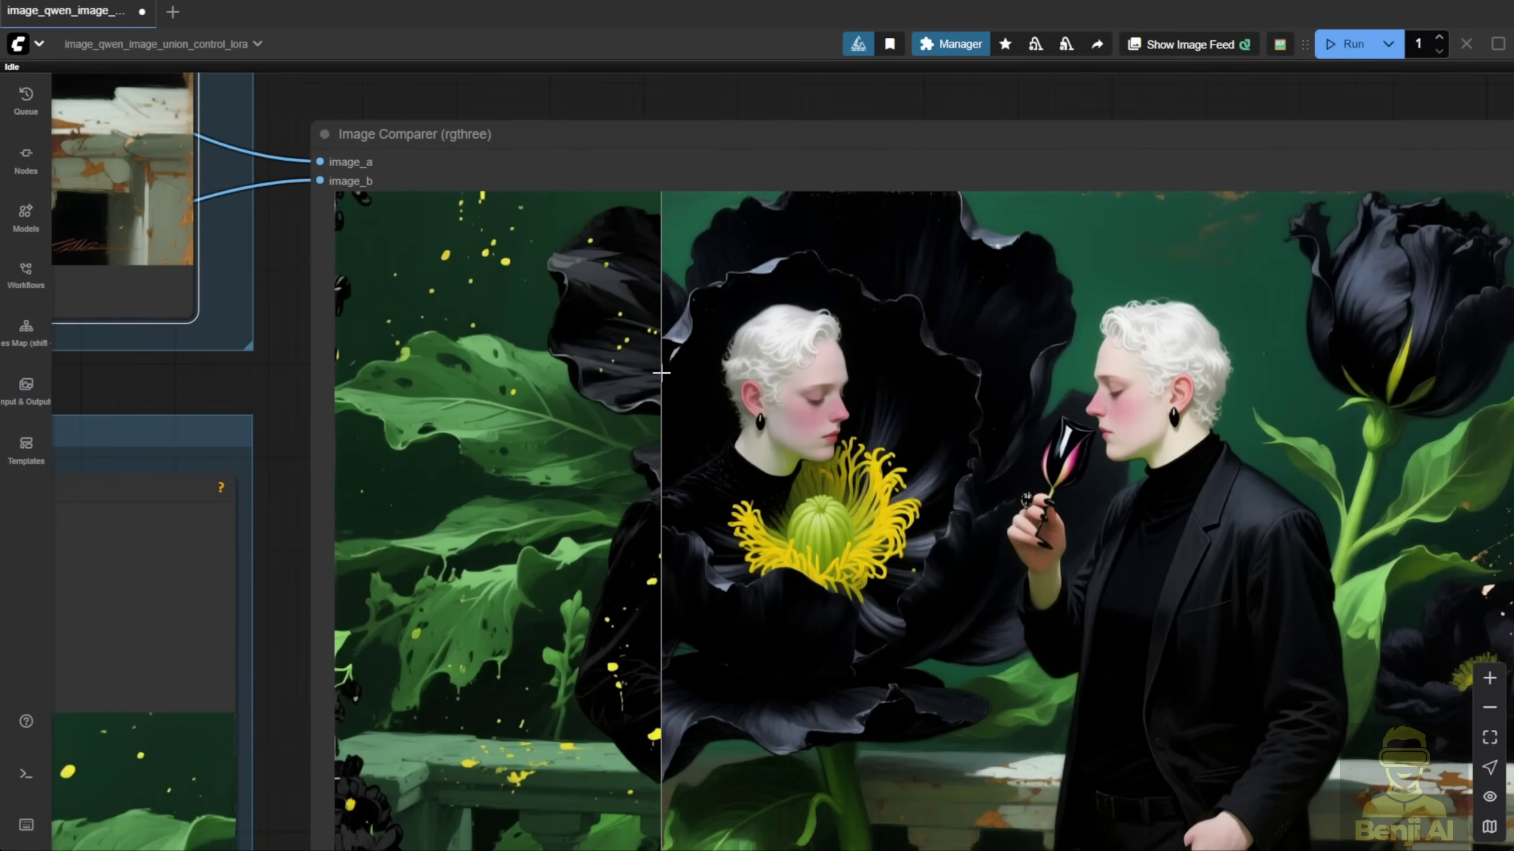
pyautogui.scroll(-3, 656, 381)
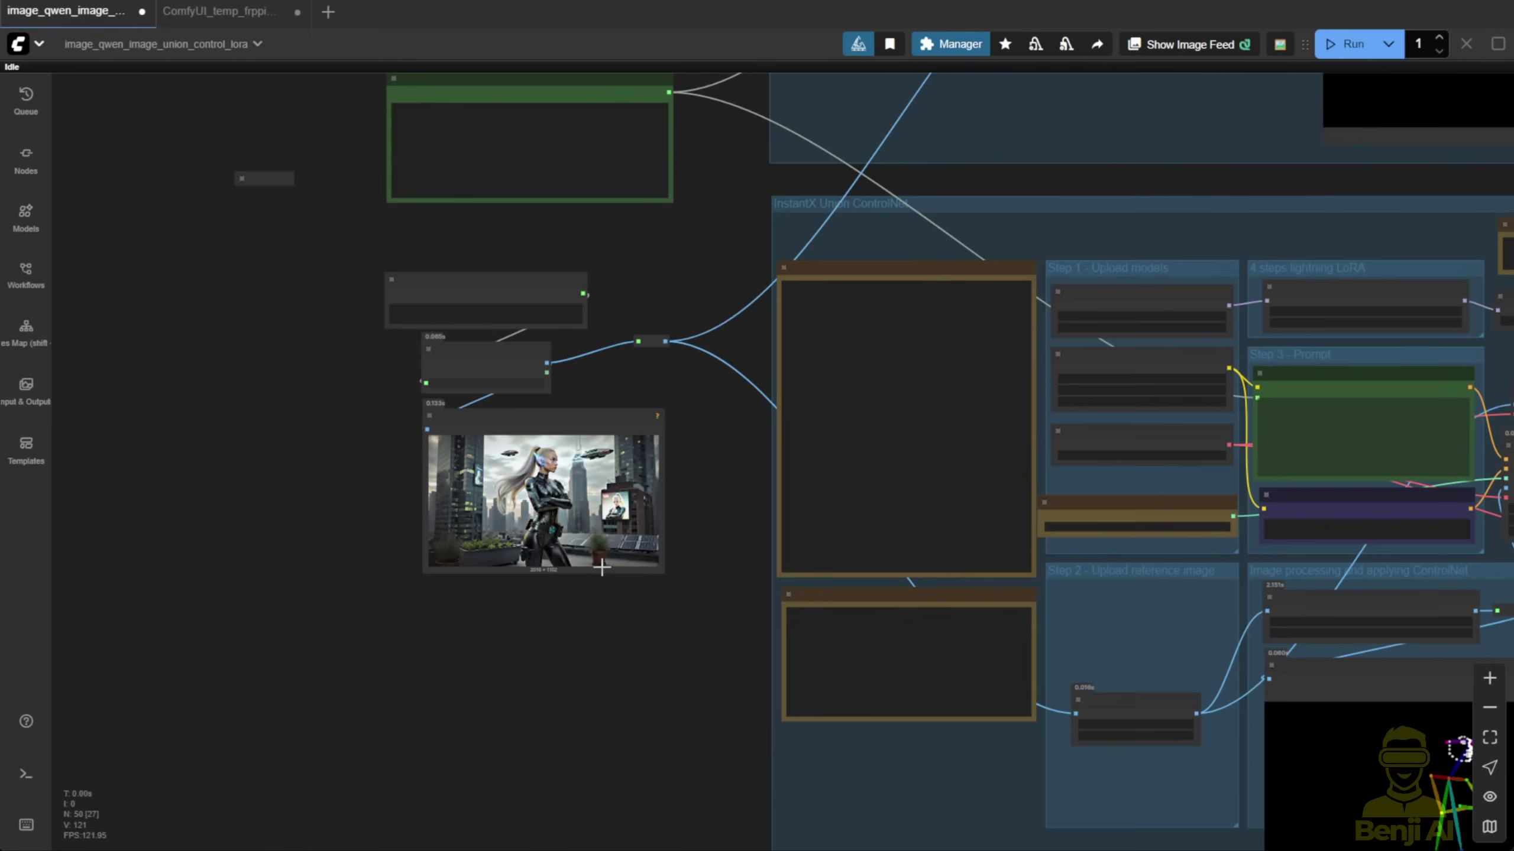
# Step: Check the InstantX group's OpenposePreprocessor node and the pose skeletons in both groups
pyautogui.scroll(10, 602, 568)
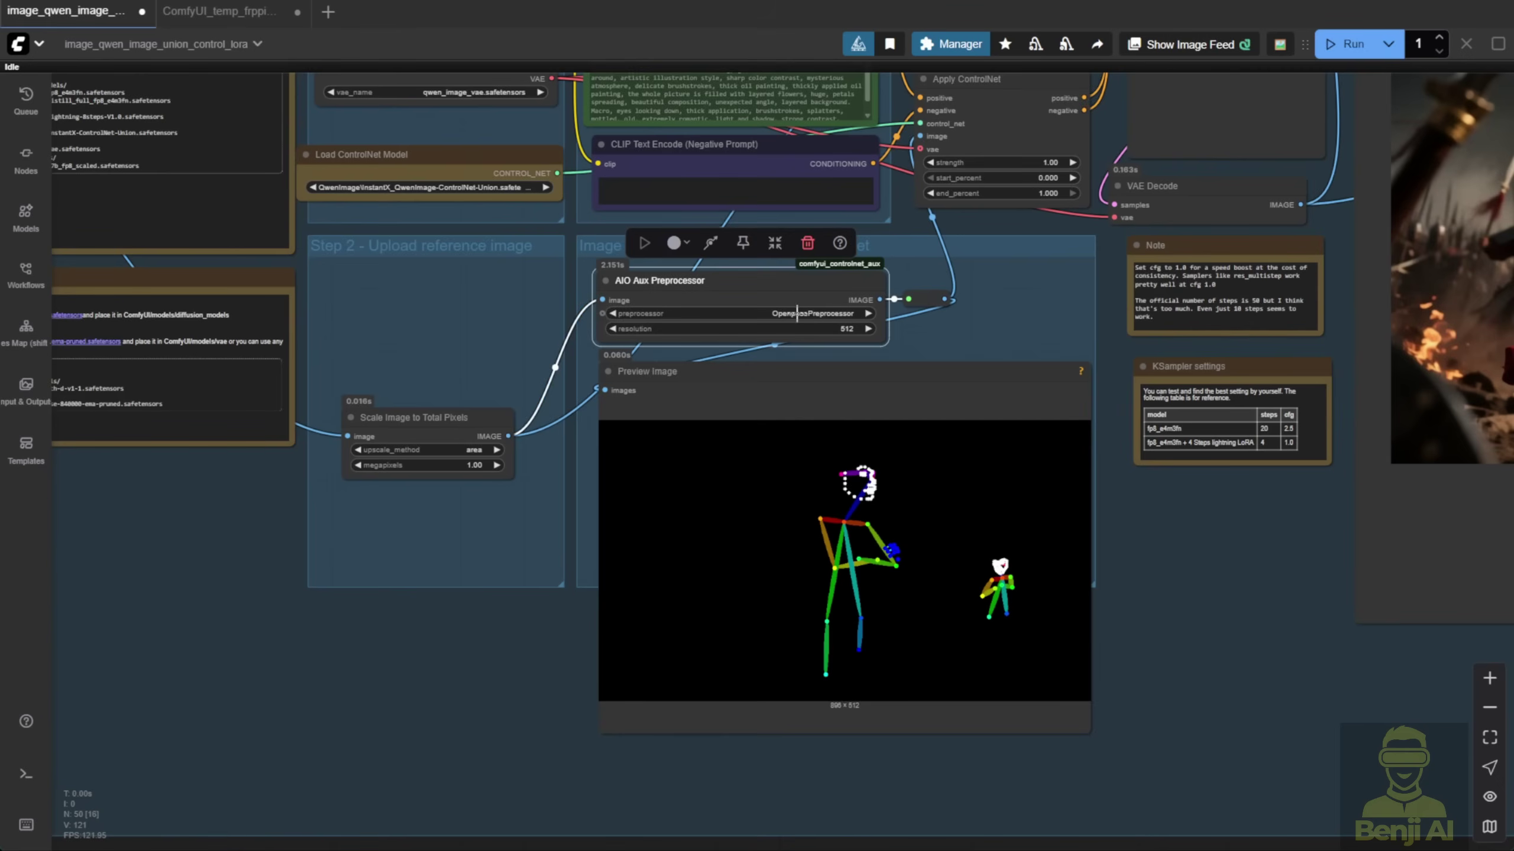
pyautogui.click(793, 316)
pyautogui.scroll(-6, 1217, 587)
pyautogui.moveTo(1030, 348); pyautogui.dragTo(1003, 348)
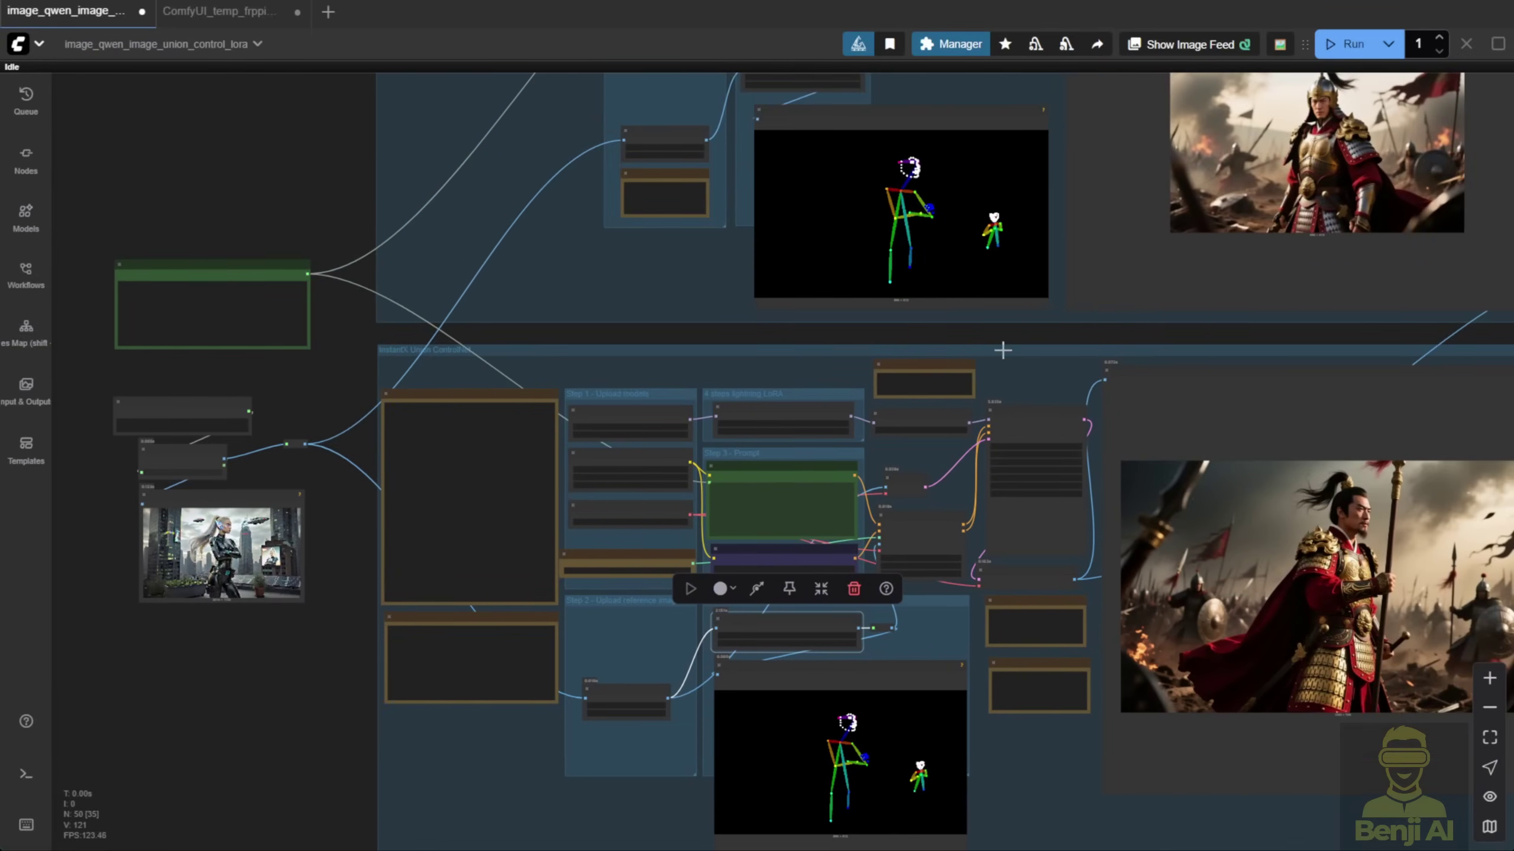
# Step: Shift the union LoRA group's pose preview slightly left and make the InstantX group's pose preview slightly wider
pyautogui.scroll(-1, 1007, 357)
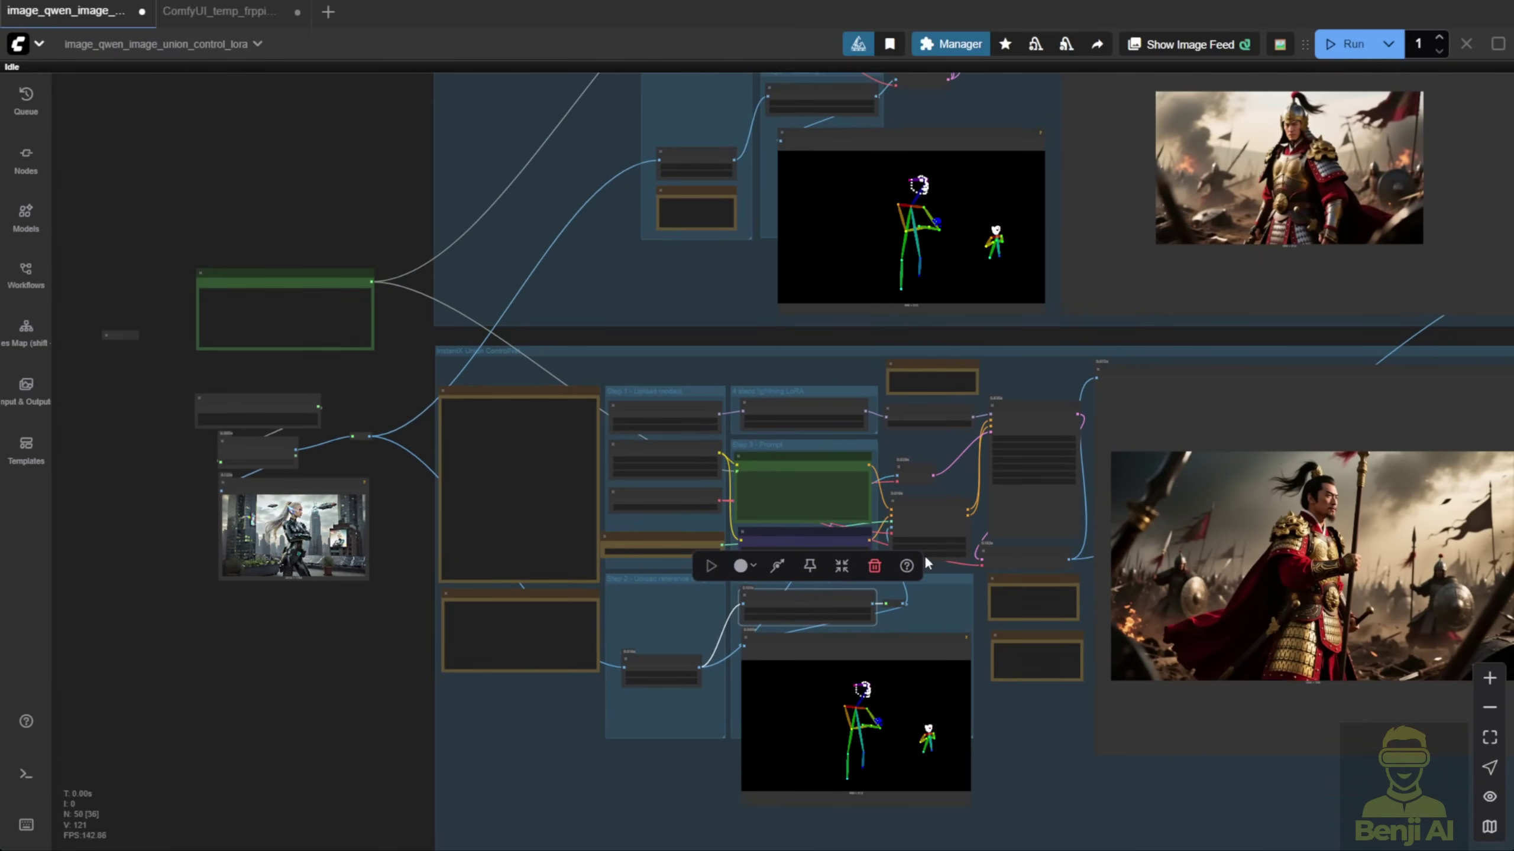
pyautogui.moveTo(893, 150); pyautogui.dragTo(885, 147)
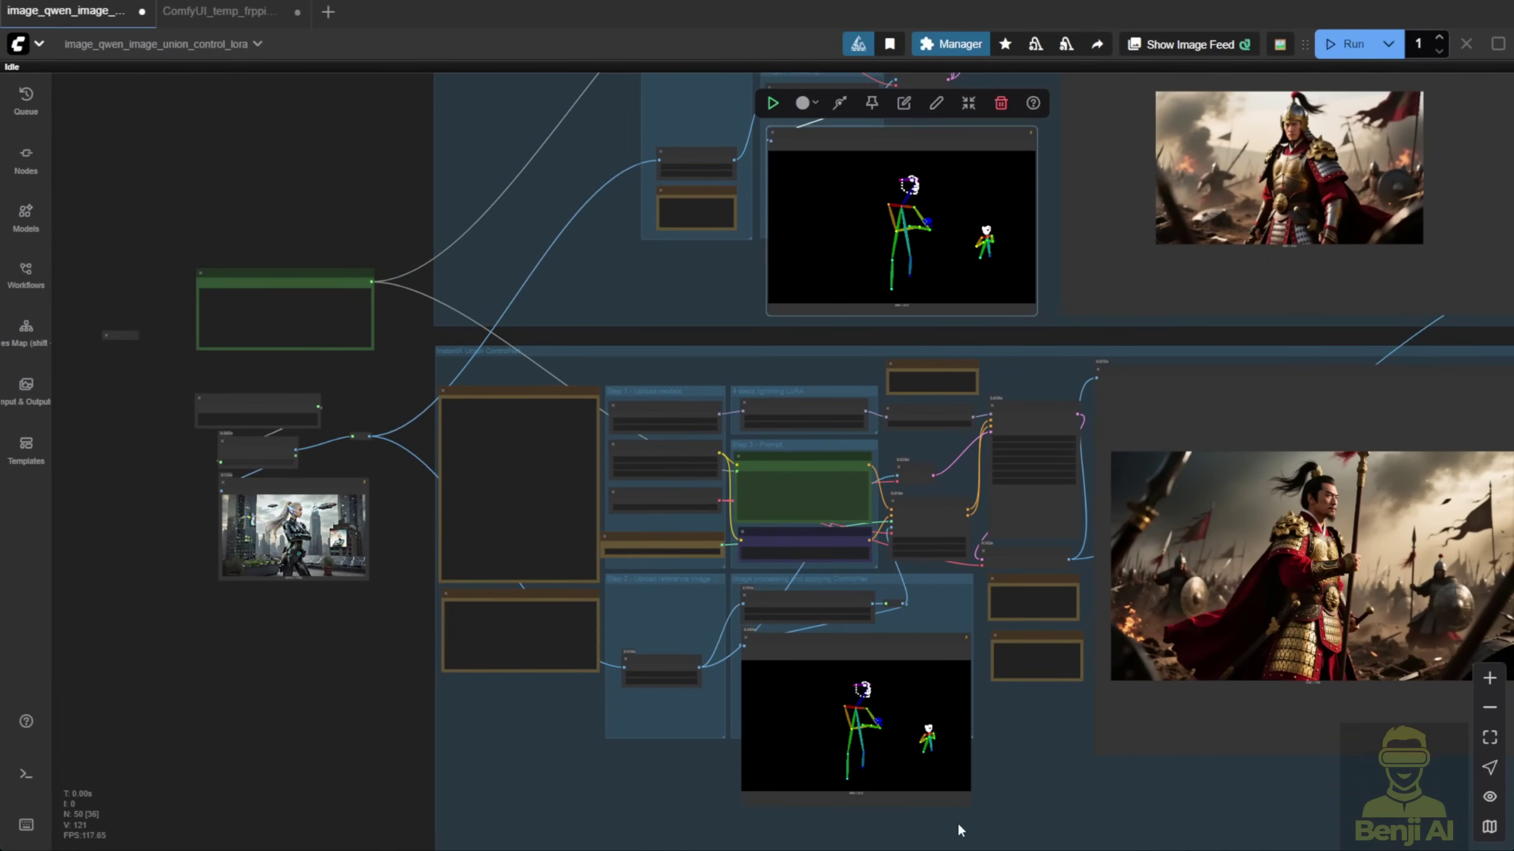
pyautogui.moveTo(971, 801); pyautogui.dragTo(982, 803)
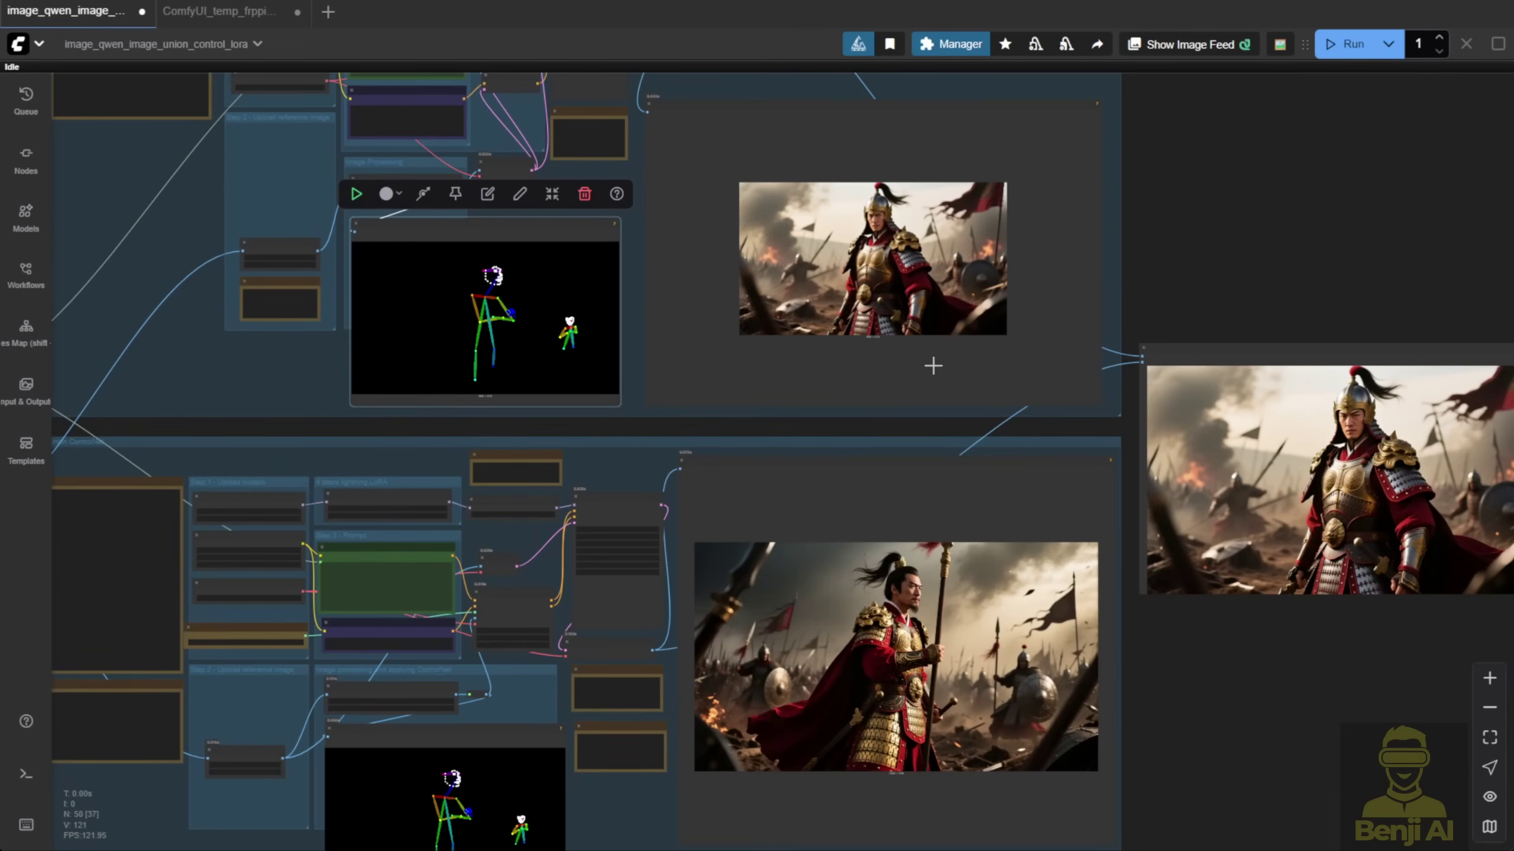
# Step: Compare the armoured male warrior images in the two output previews and the Image Comparer against the pose
pyautogui.moveTo(1171, 167); pyautogui.dragTo(1227, 343)
pyautogui.scroll(3, 978, 443)
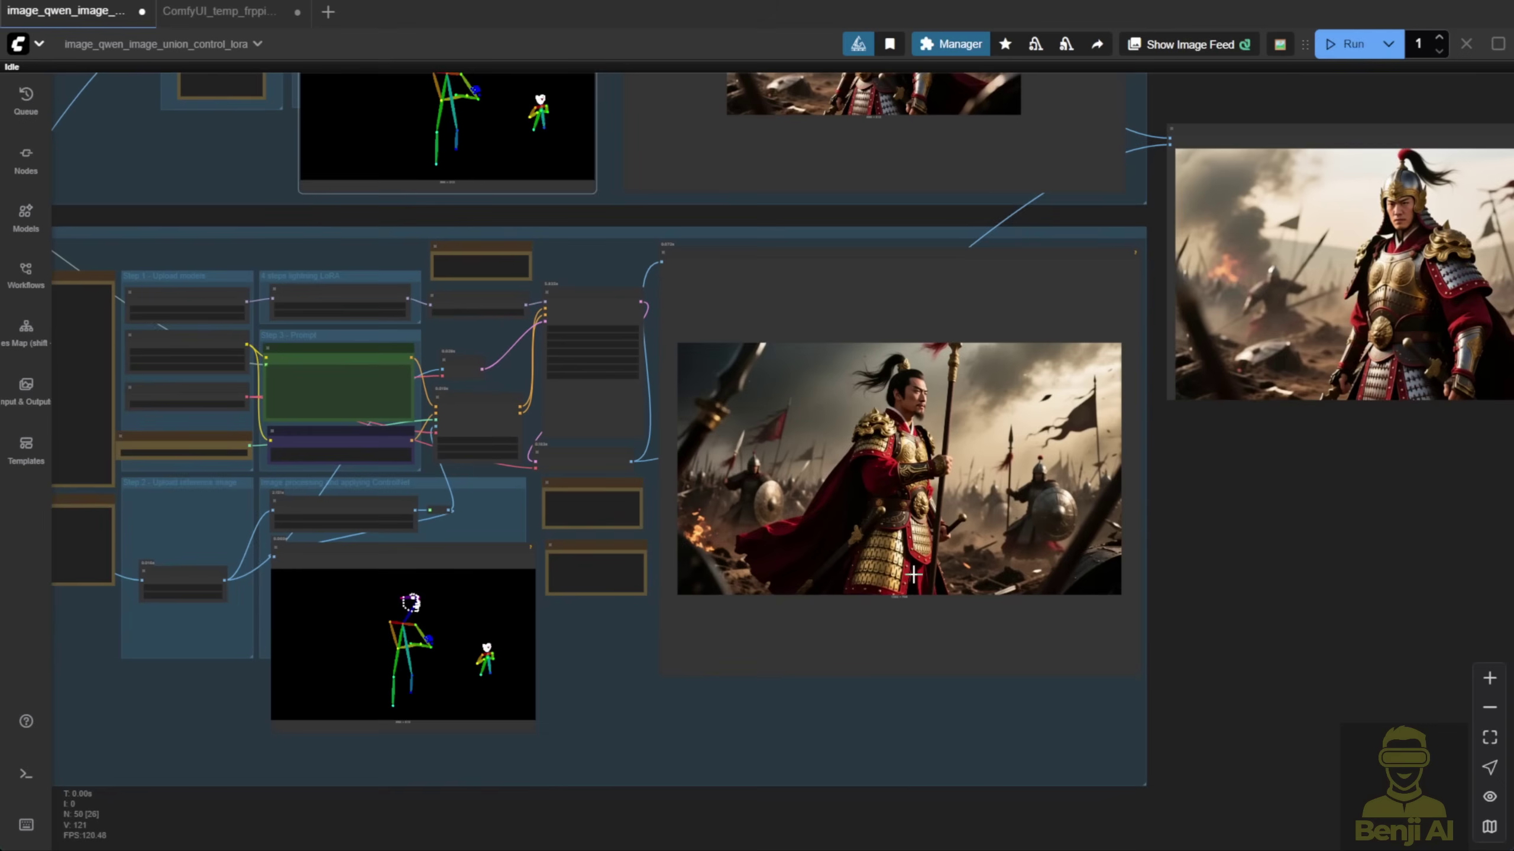
pyautogui.scroll(5, 914, 574)
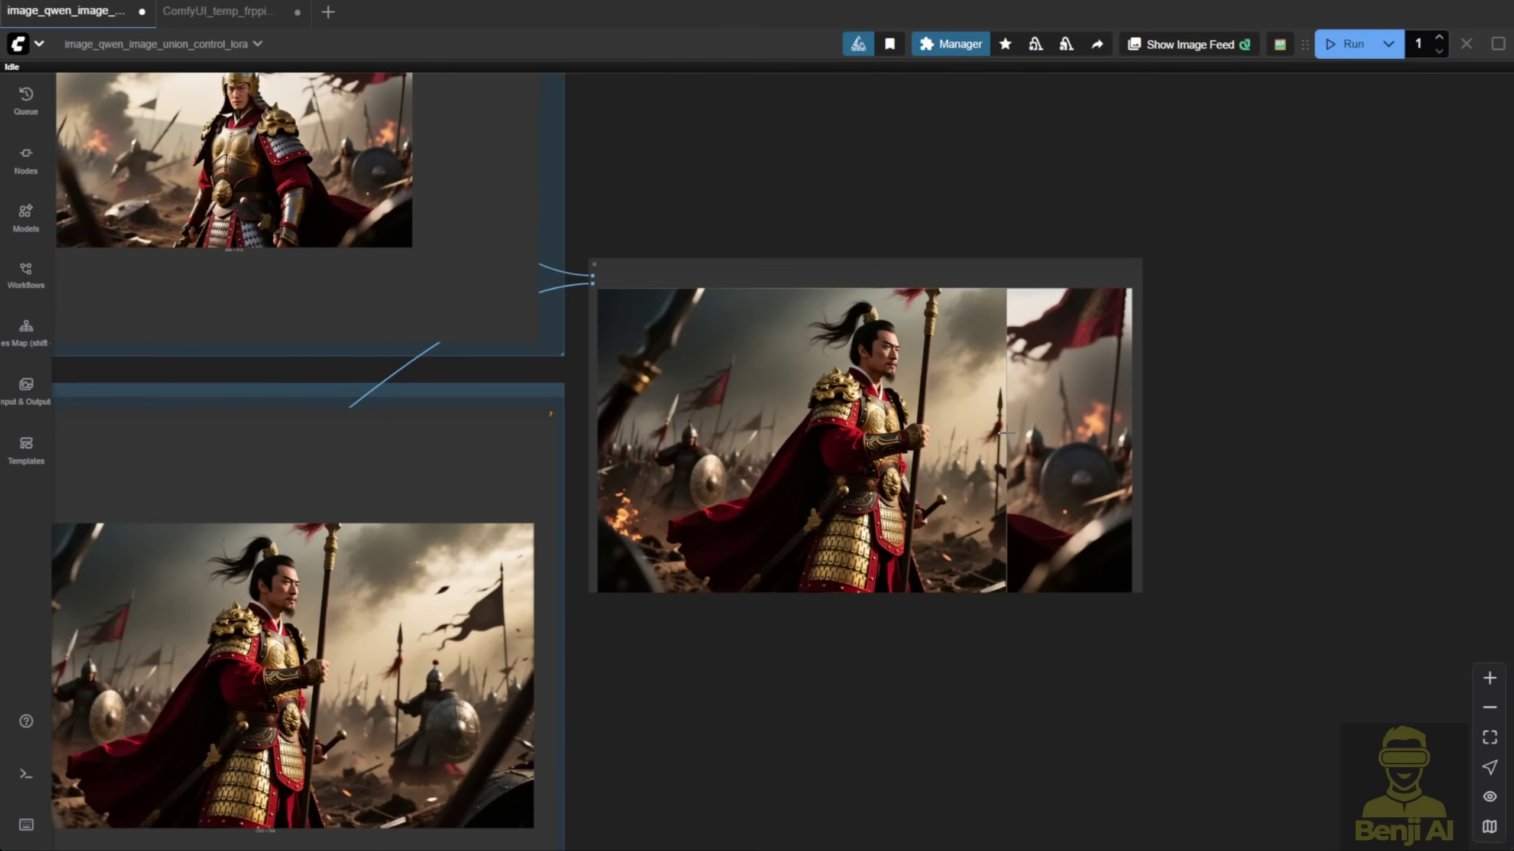
pyautogui.scroll(3, 1006, 434)
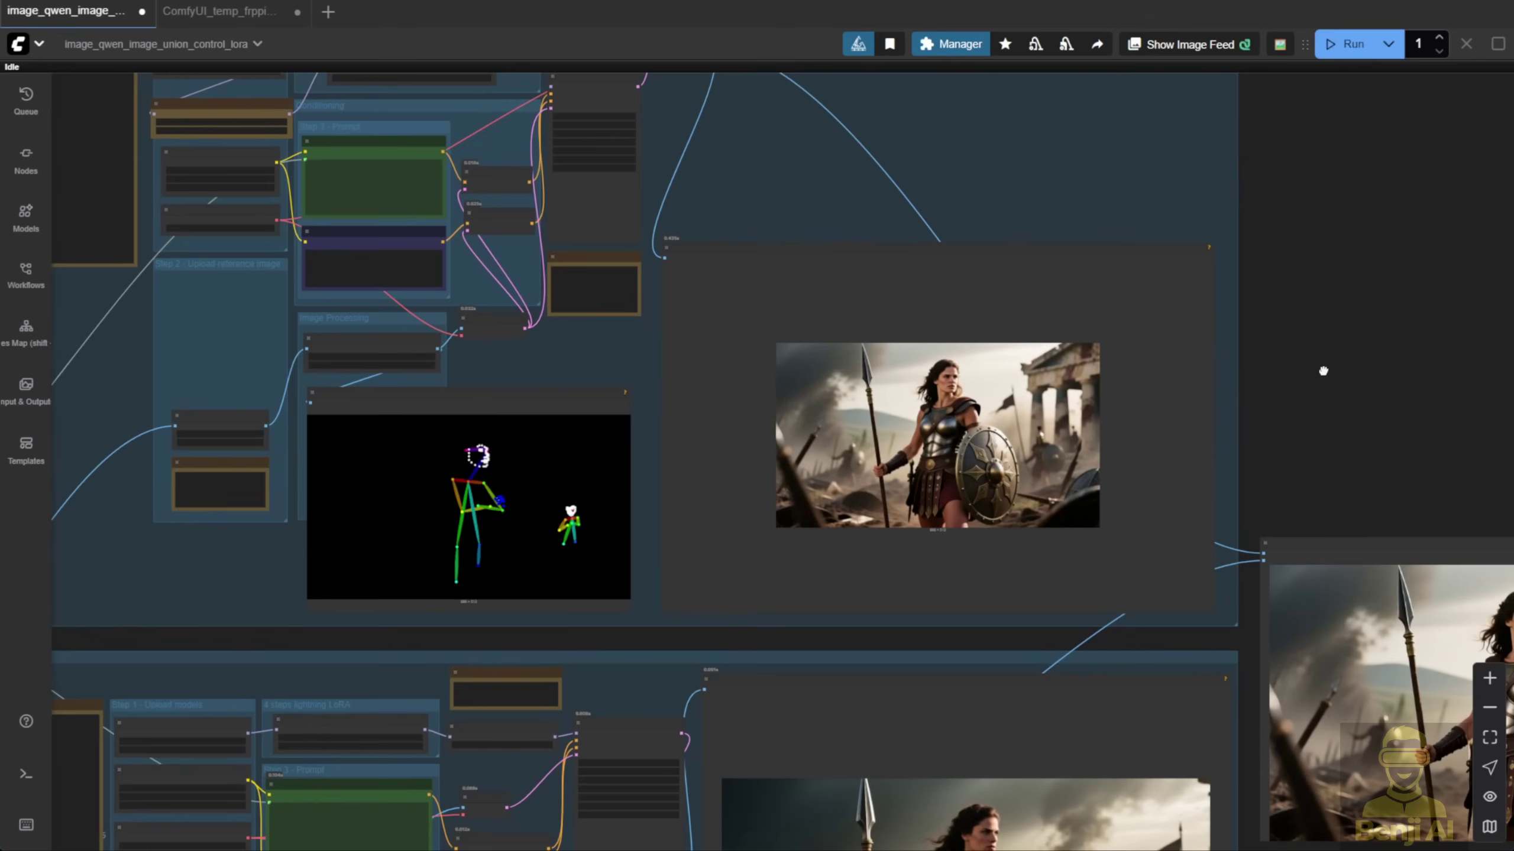
pyautogui.moveTo(1321, 369); pyautogui.dragTo(1365, 497)
pyautogui.scroll(3, 846, 565)
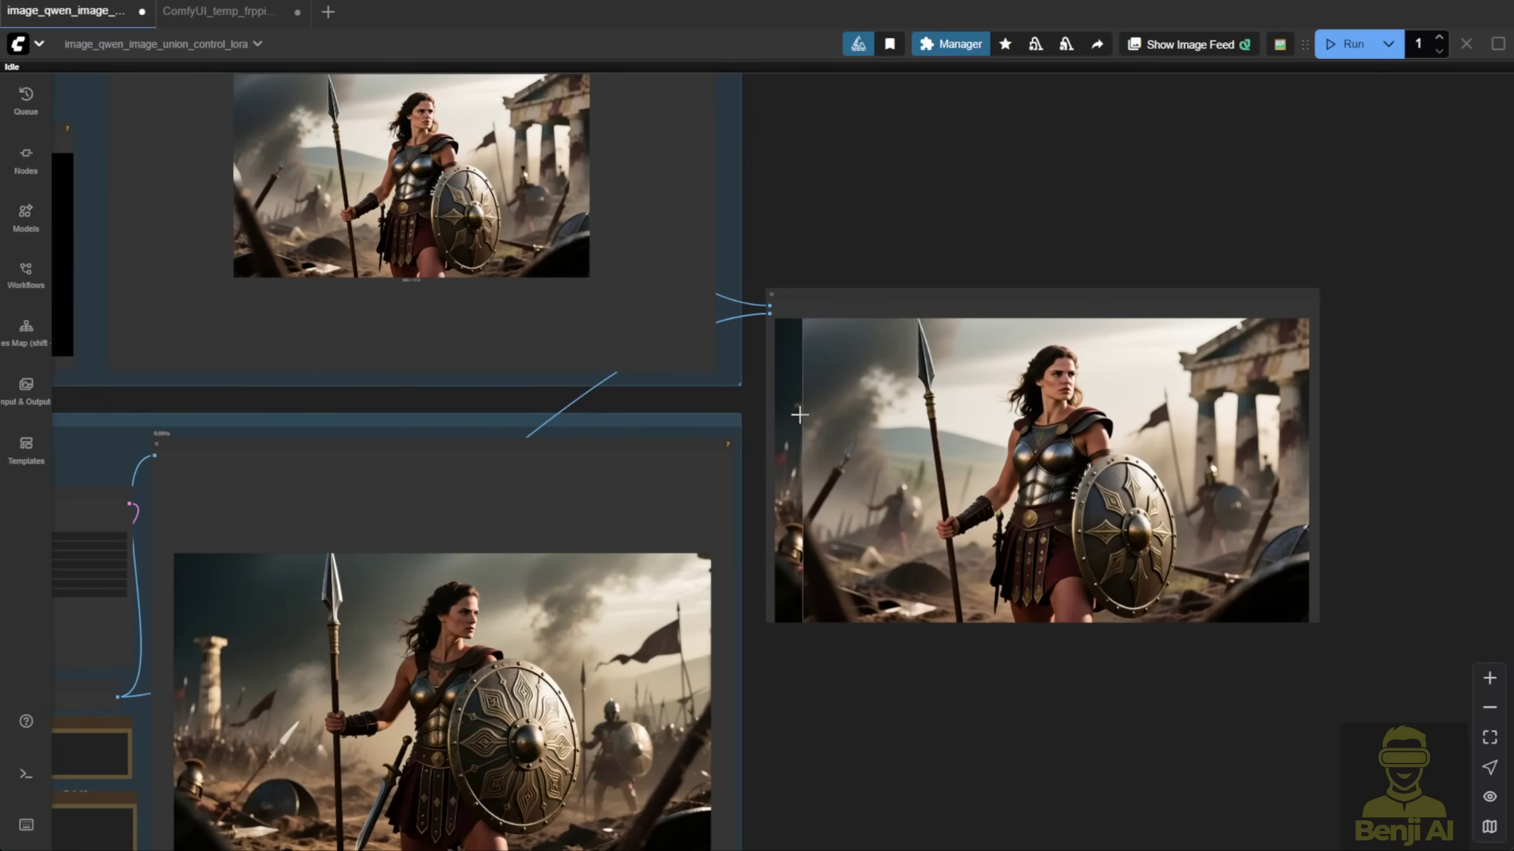
# Step: Compare the female warrior images in the Image Comparer and look over both groups' pose skeletons
pyautogui.scroll(3, 938, 432)
pyautogui.moveTo(1154, 137); pyautogui.dragTo(1005, 108)
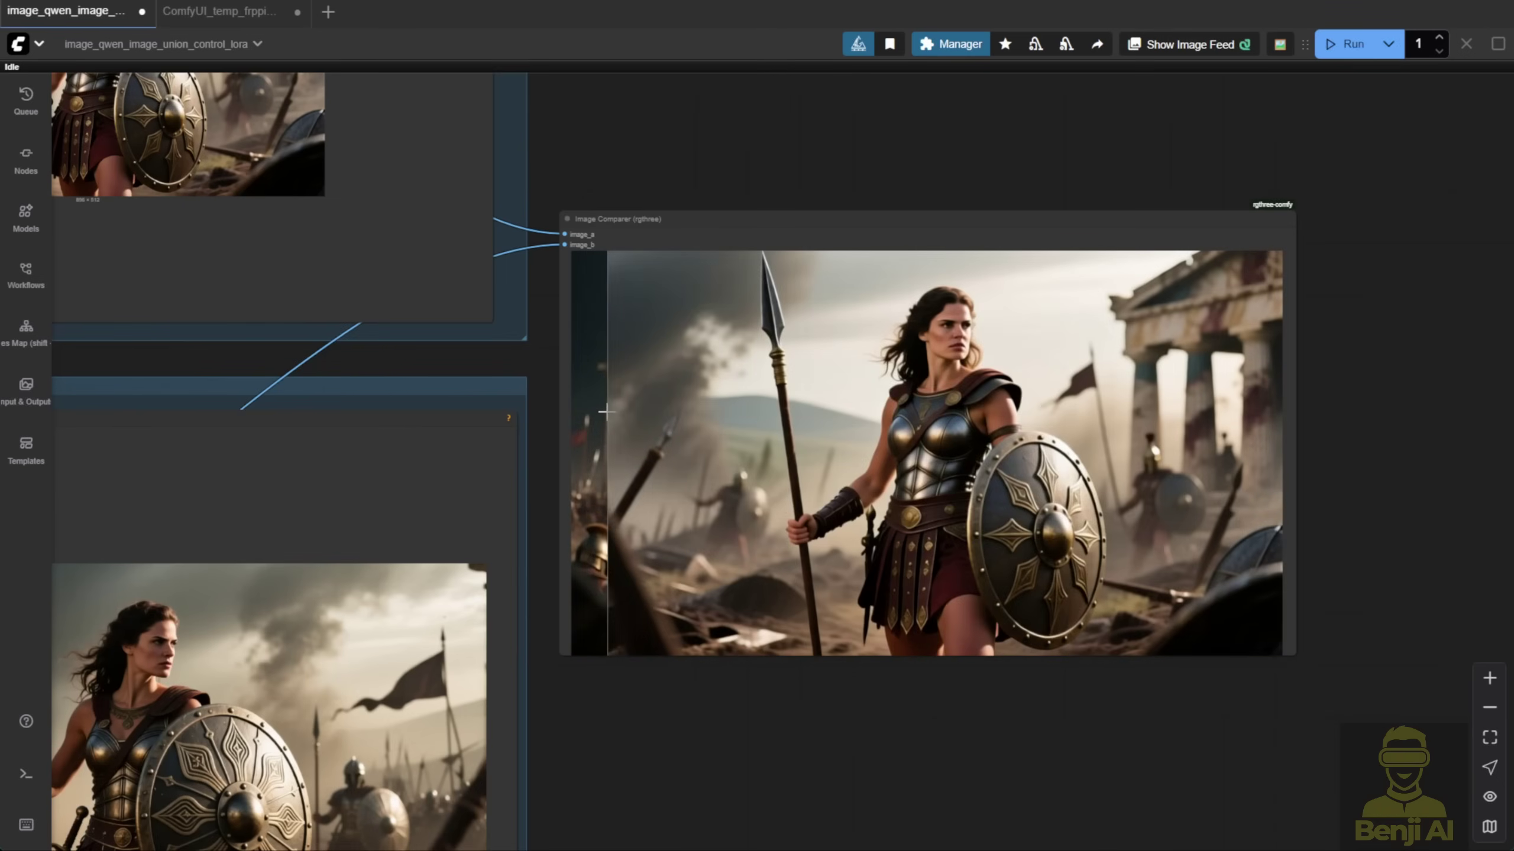
pyautogui.scroll(-4, 648, 786)
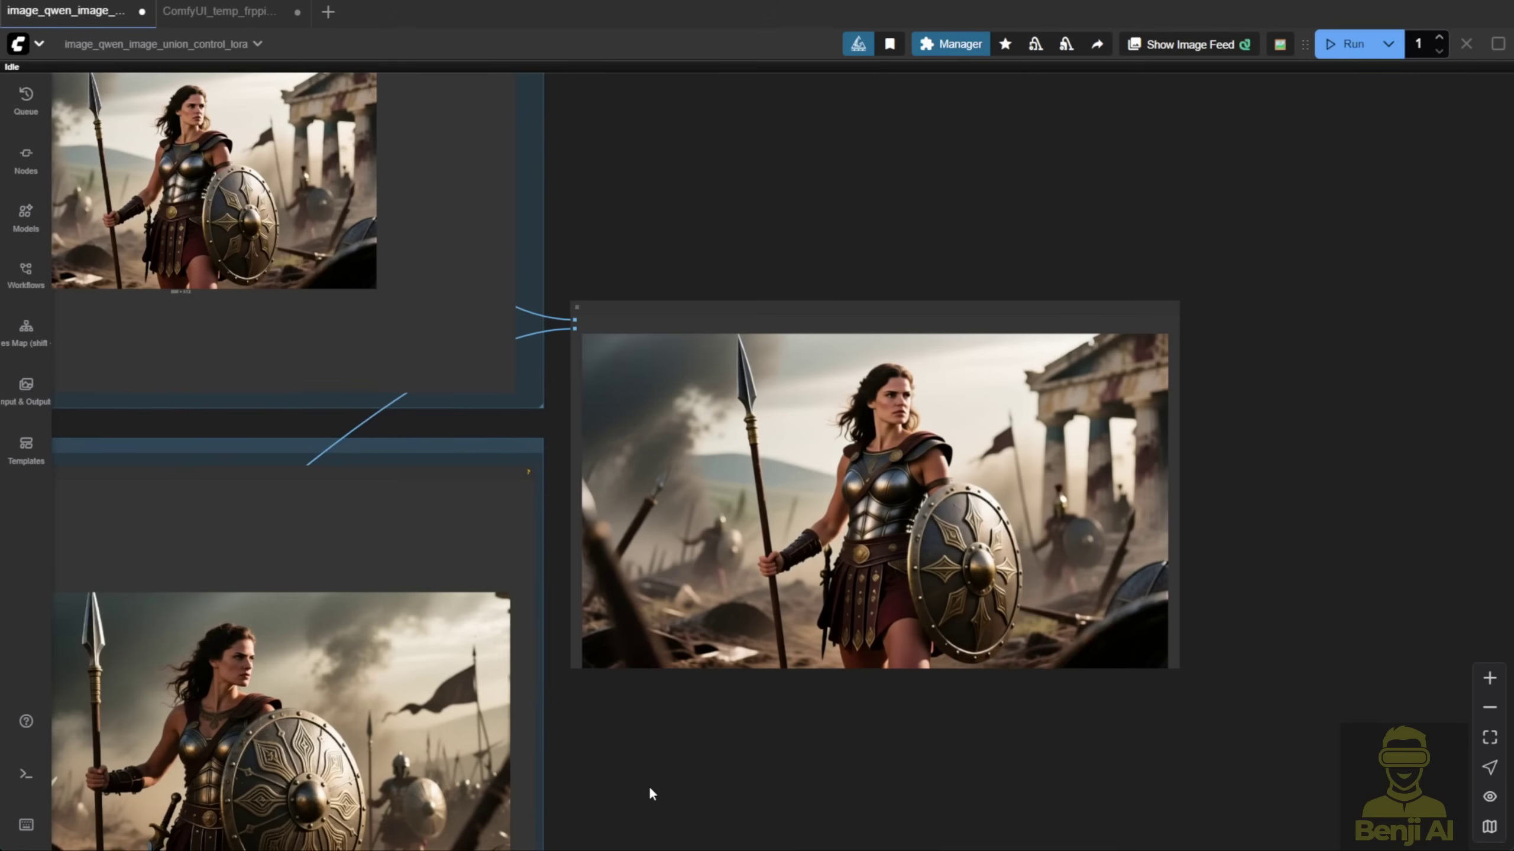
pyautogui.moveTo(721, 784); pyautogui.dragTo(1426, 609)
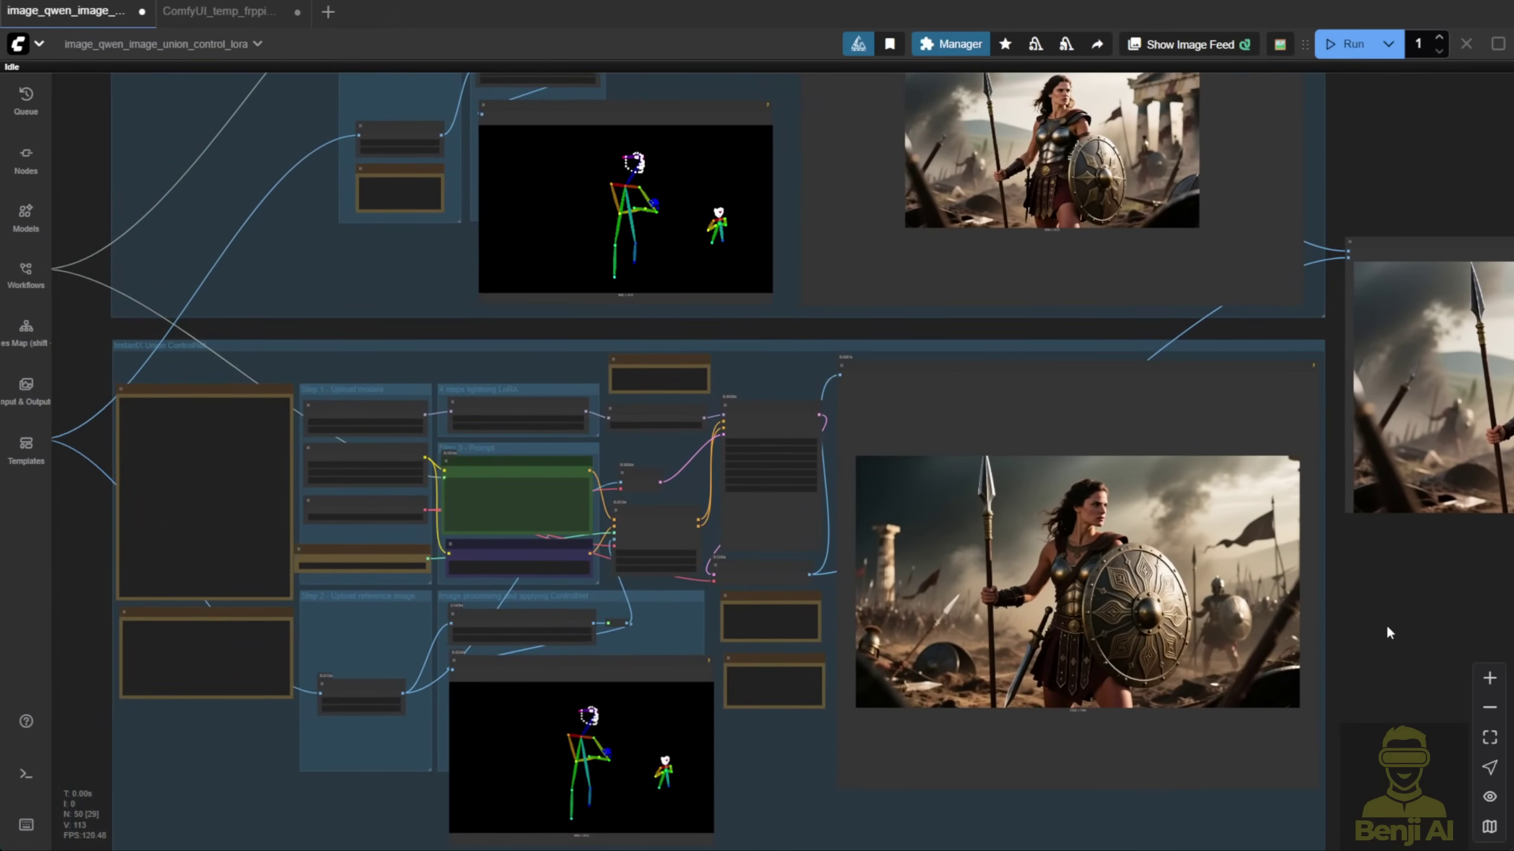
pyautogui.scroll(-1, 1386, 625)
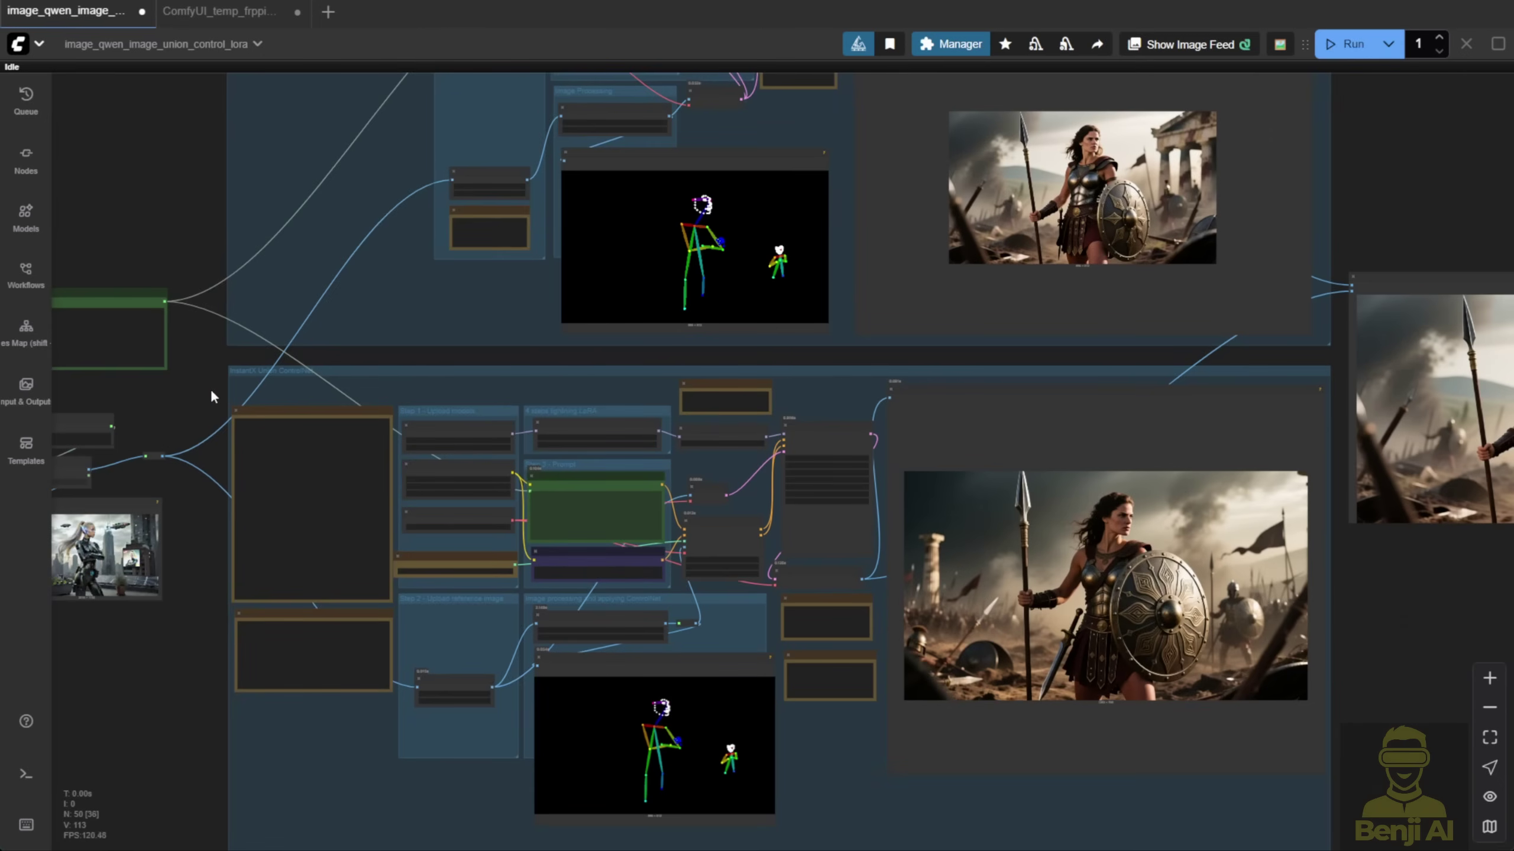
# Step: Examine the InstantX group's Apply ControlNet node and its female warrior output, and view both groups together
pyautogui.scroll(2, 215, 398)
pyautogui.moveTo(218, 398); pyautogui.dragTo(228, 262)
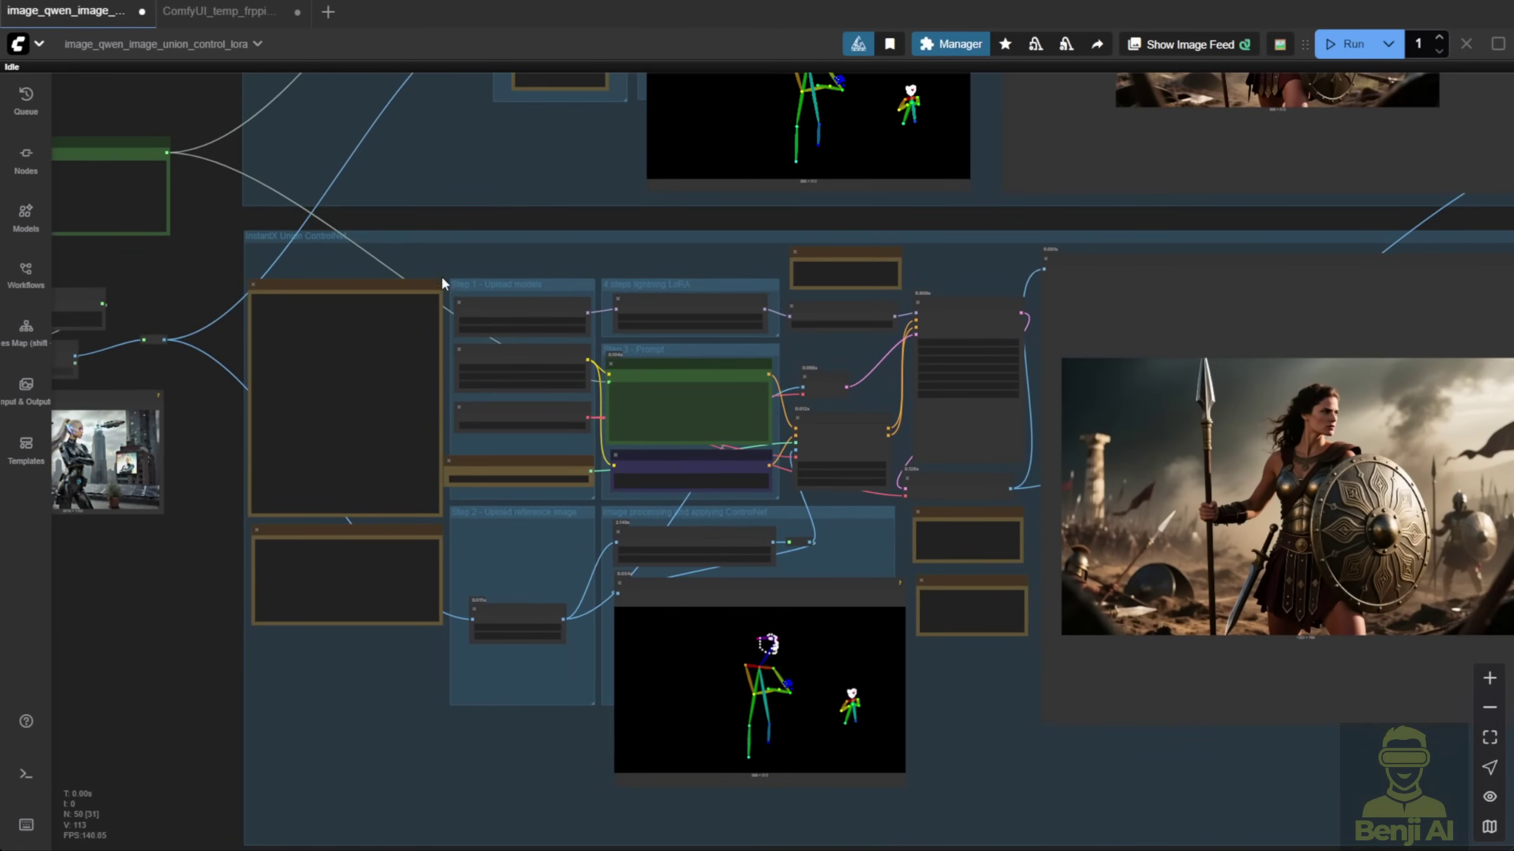
pyautogui.scroll(1, 423, 259)
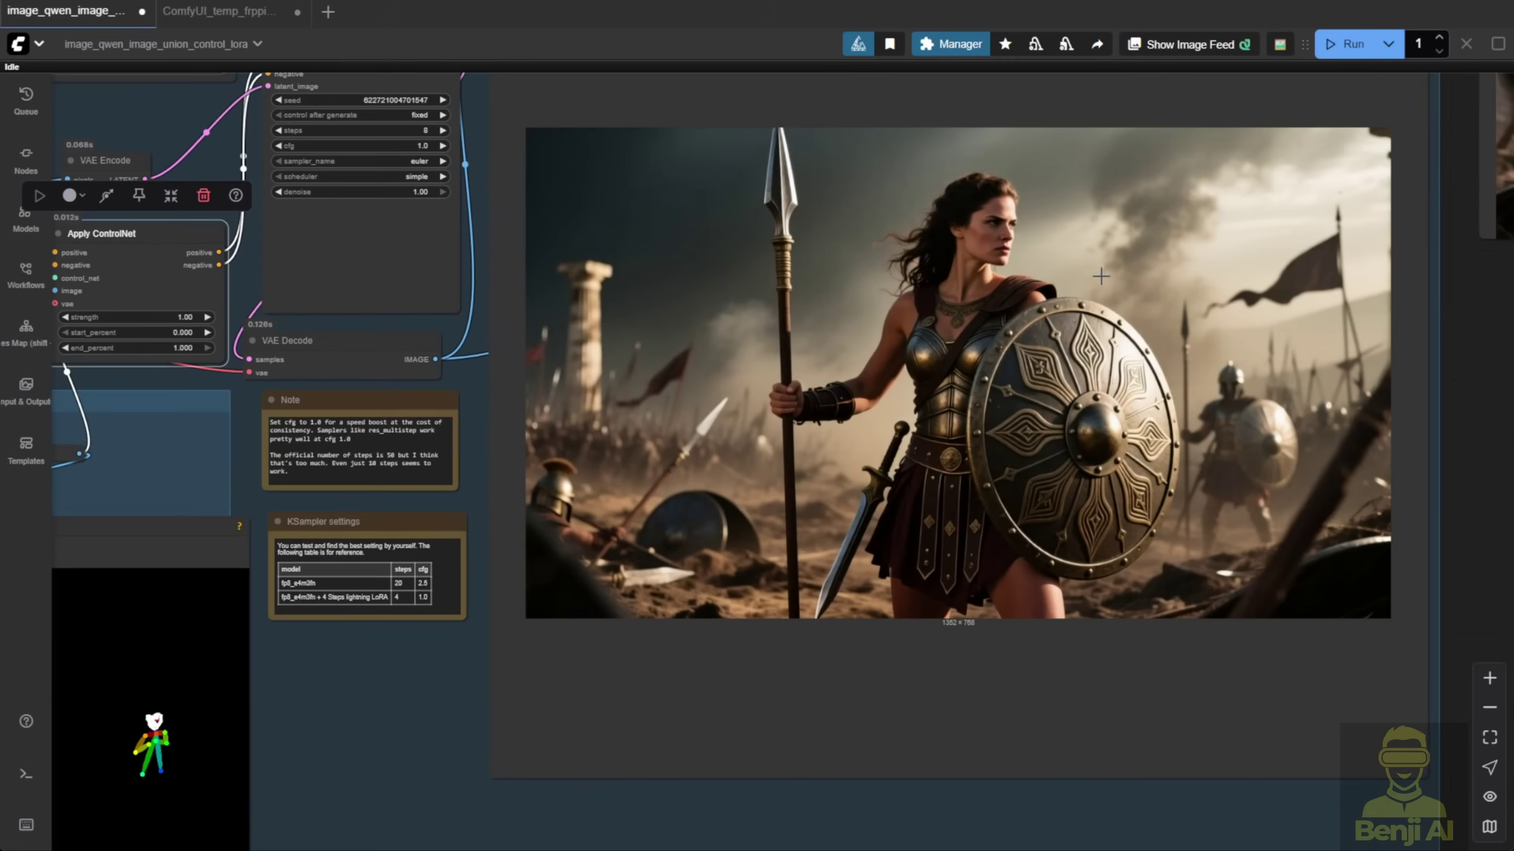
pyautogui.scroll(-2, 898, 427)
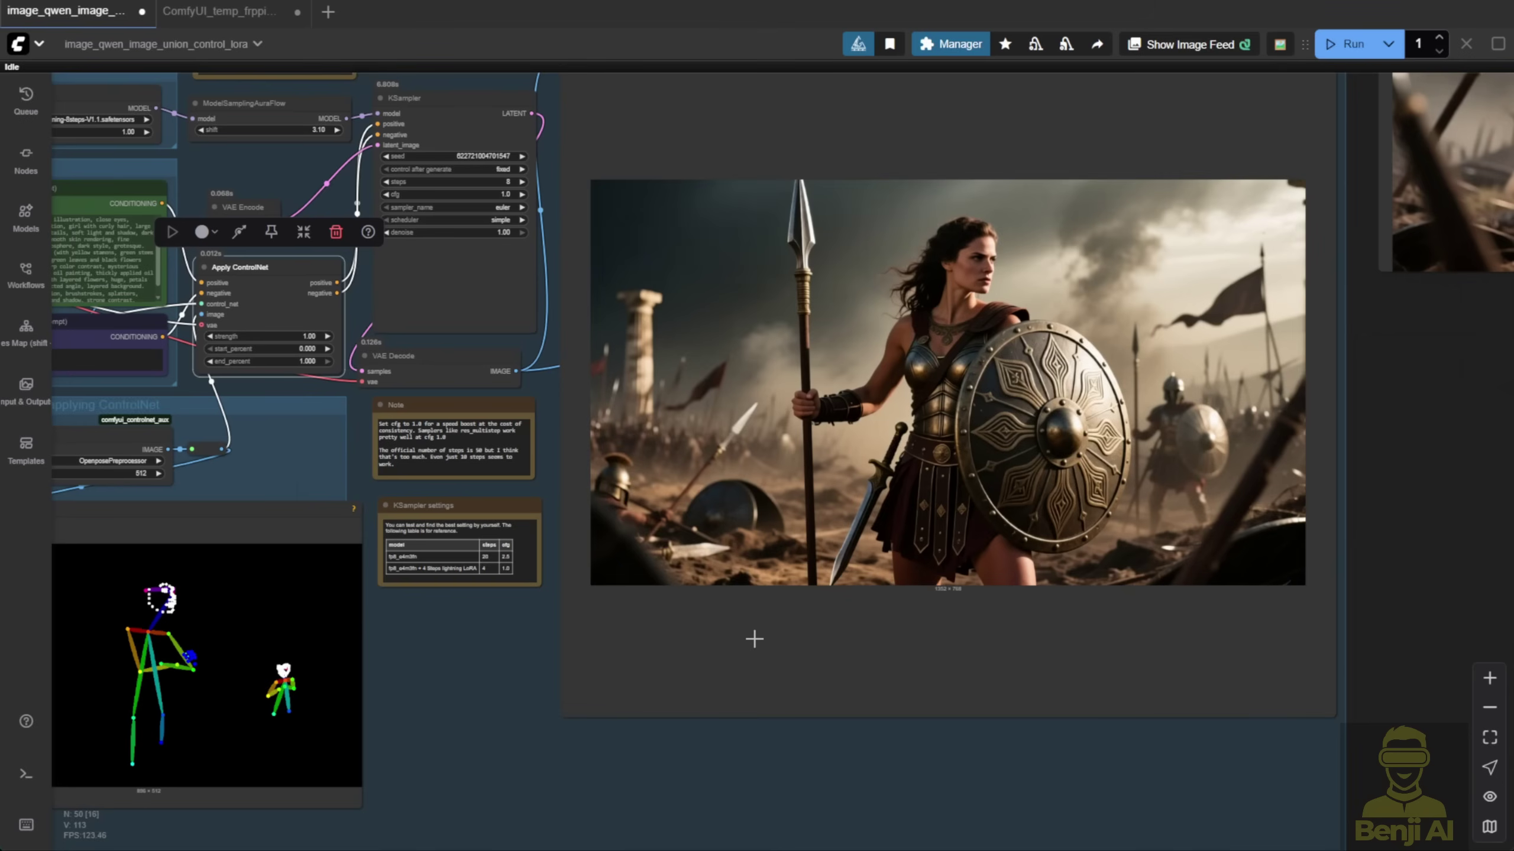
pyautogui.scroll(-3, 754, 638)
pyautogui.scroll(-5, 828, 733)
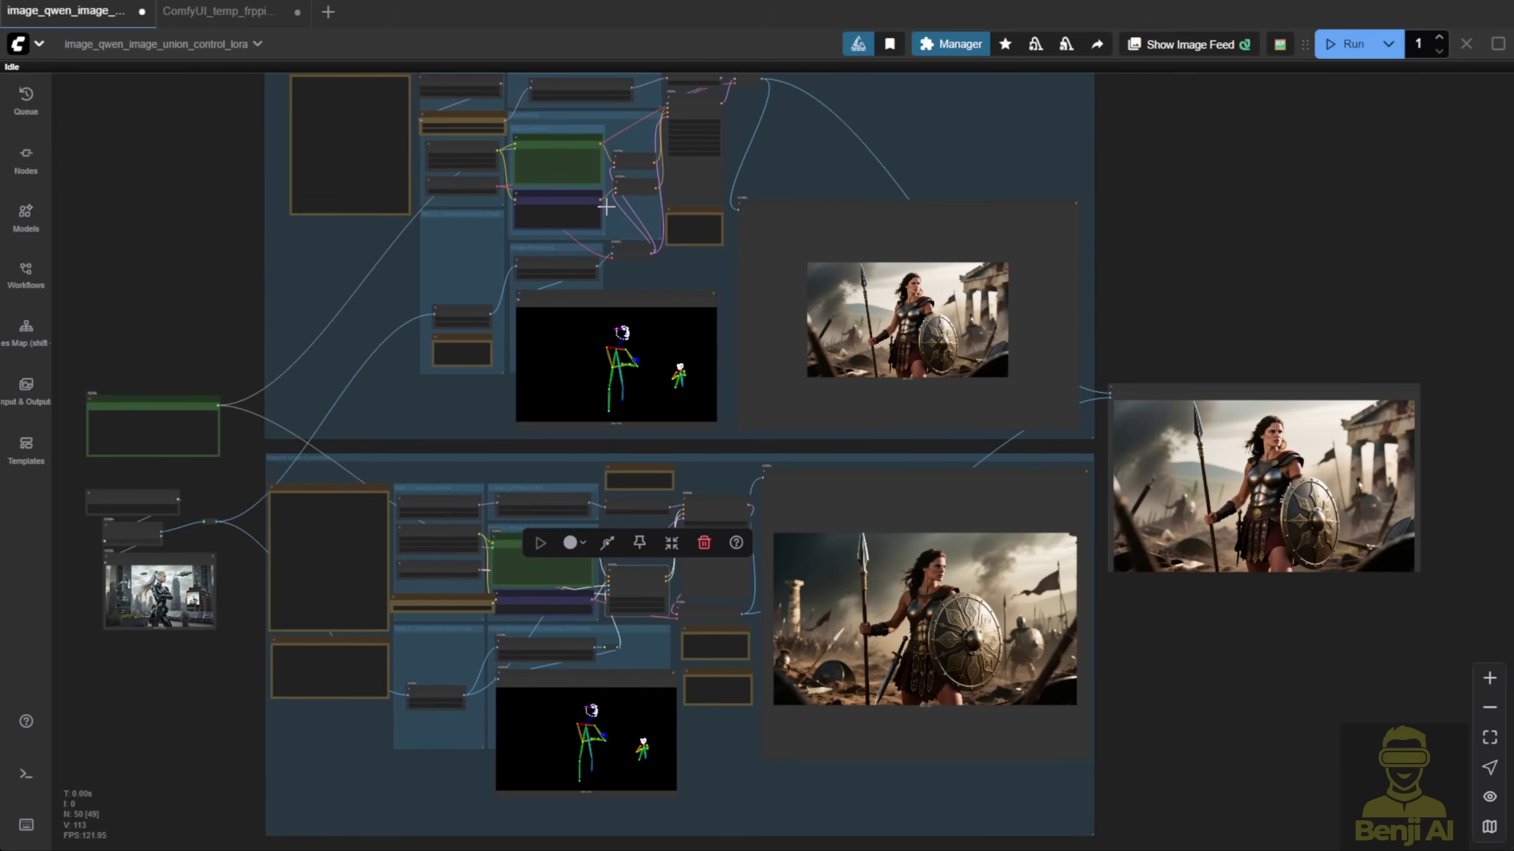